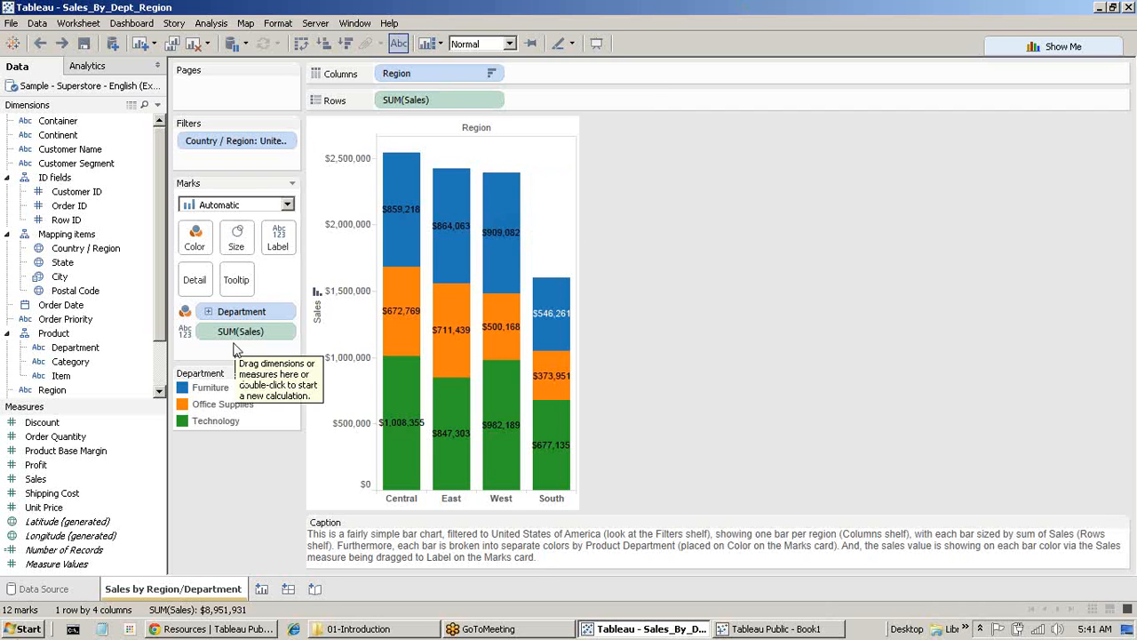
Step: Drill the Department field on the Marks card down to Category and inspect the bar segments
{"action": "left_click", "coordinate": [208, 312]}
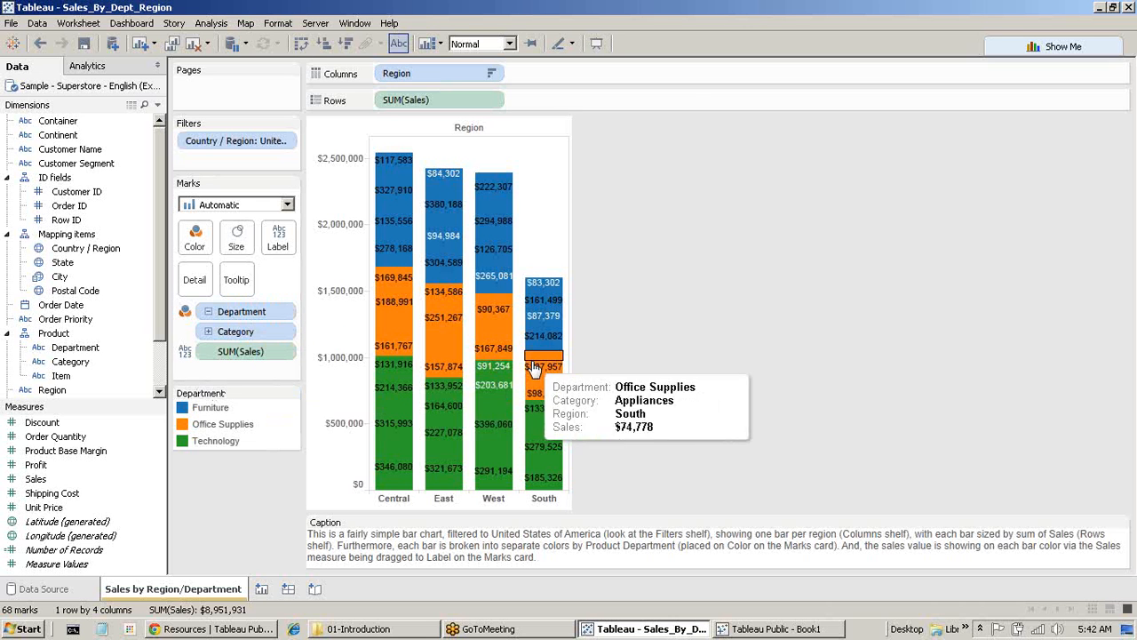
{"action": "mouse_move", "coordinate": [401, 262]}
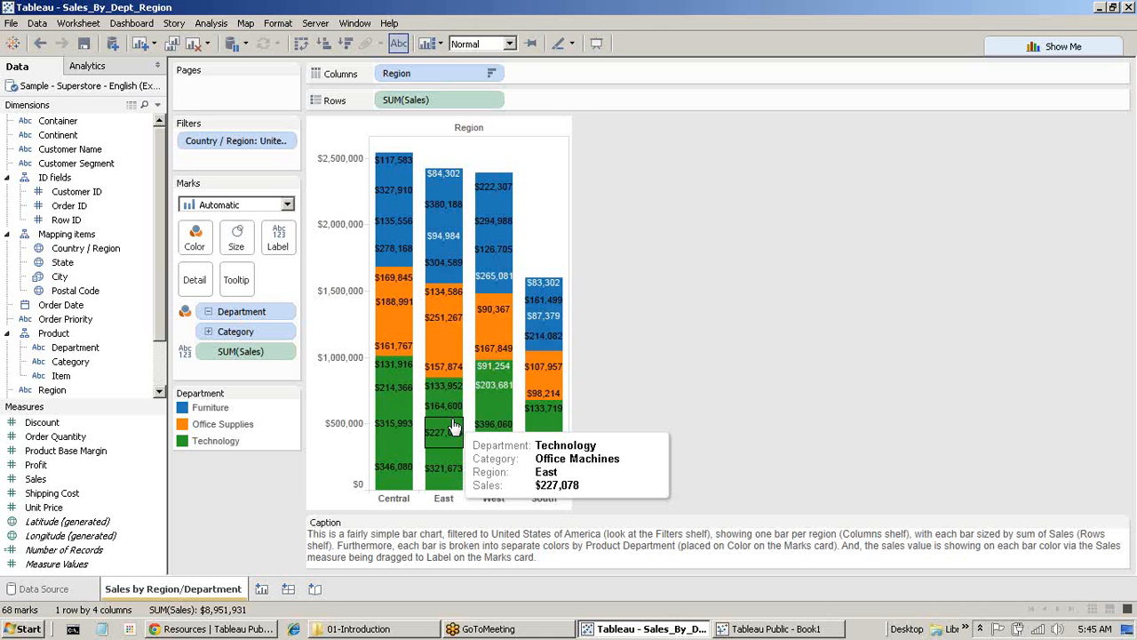
Step: Show the start page's full list of server connectors, view the Oracle connection form, and cancel it
{"action": "left_click", "coordinate": [13, 44]}
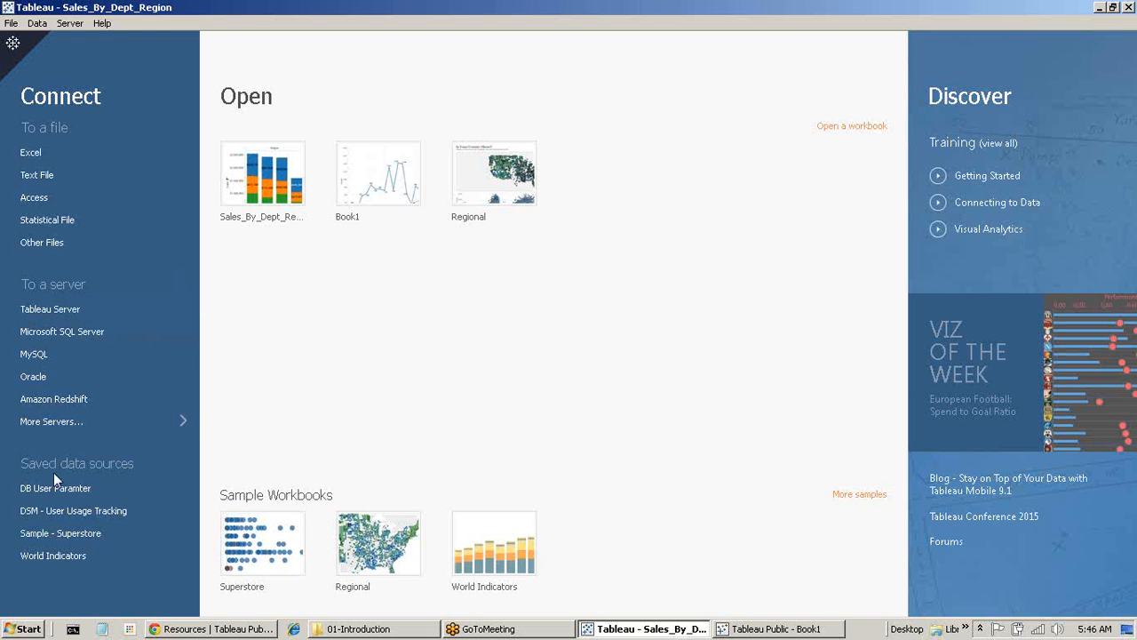
{"action": "left_click", "coordinate": [74, 420]}
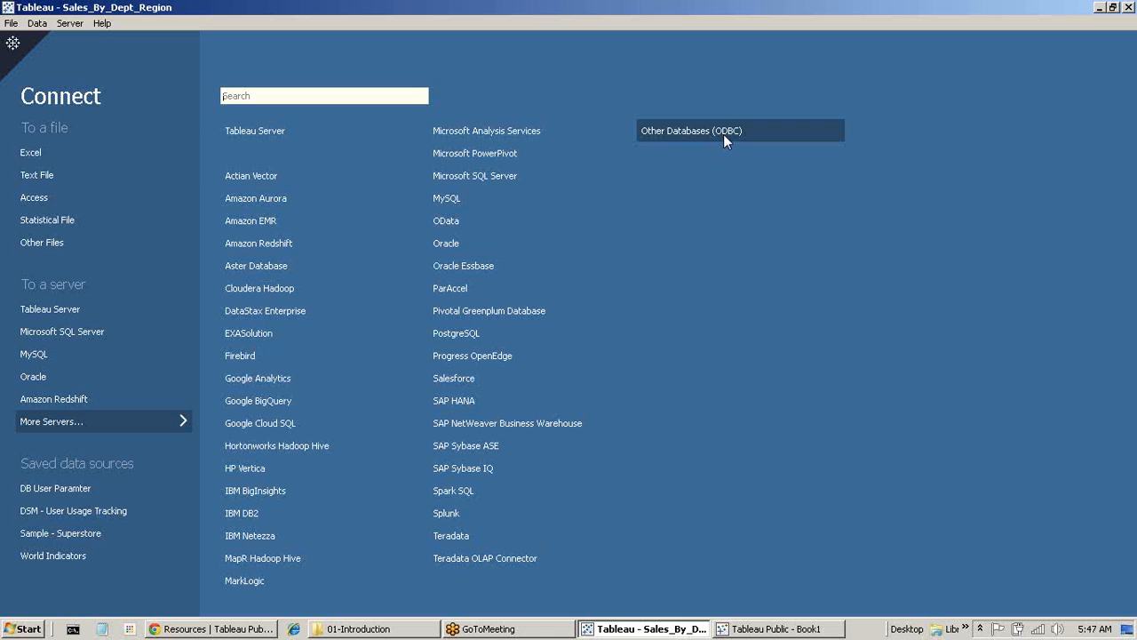
{"action": "left_click", "coordinate": [452, 241]}
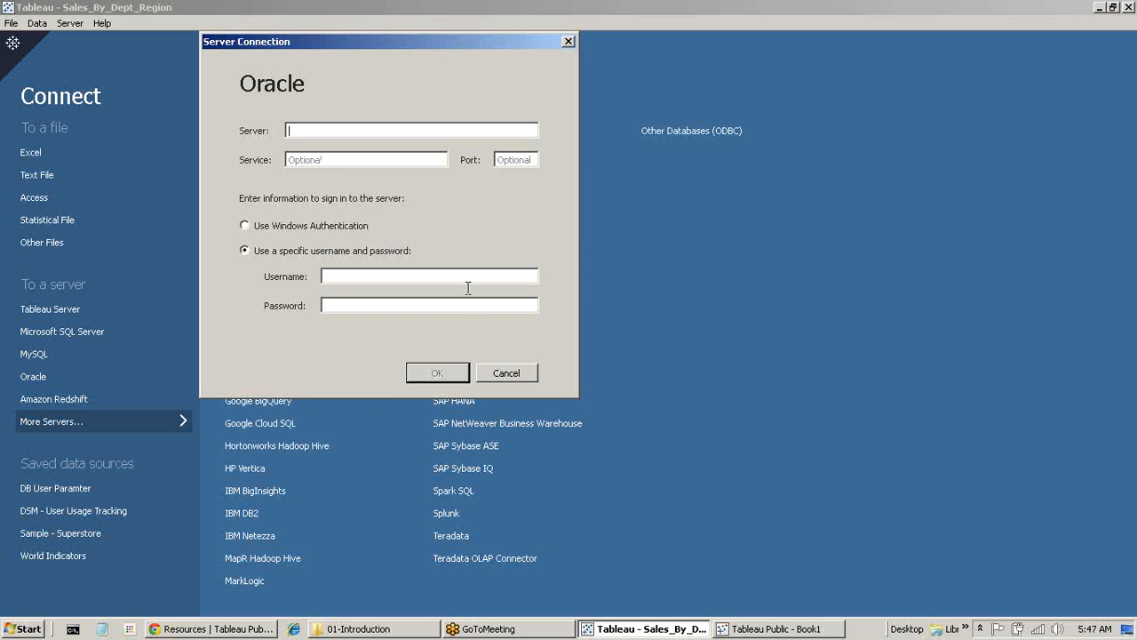
{"action": "left_click", "coordinate": [506, 373]}
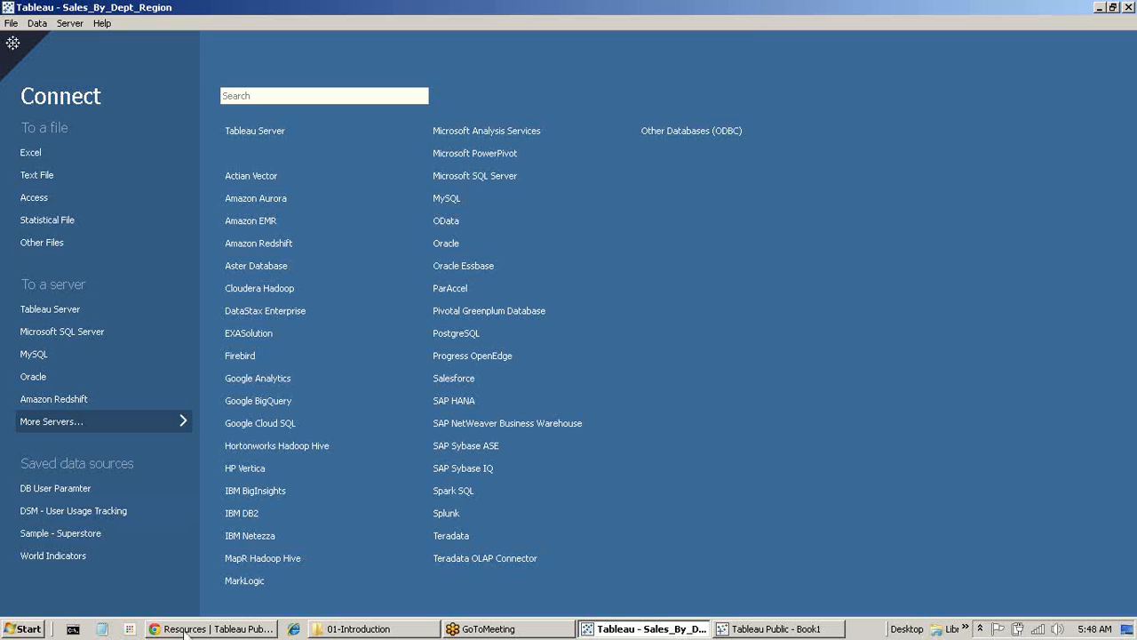
Step: Switch to Chrome's Tableau Public resources page and Tableau Public's start page, then return to the Sales_By_Dept_Region connector list
{"action": "mouse_move", "coordinate": [189, 629]}
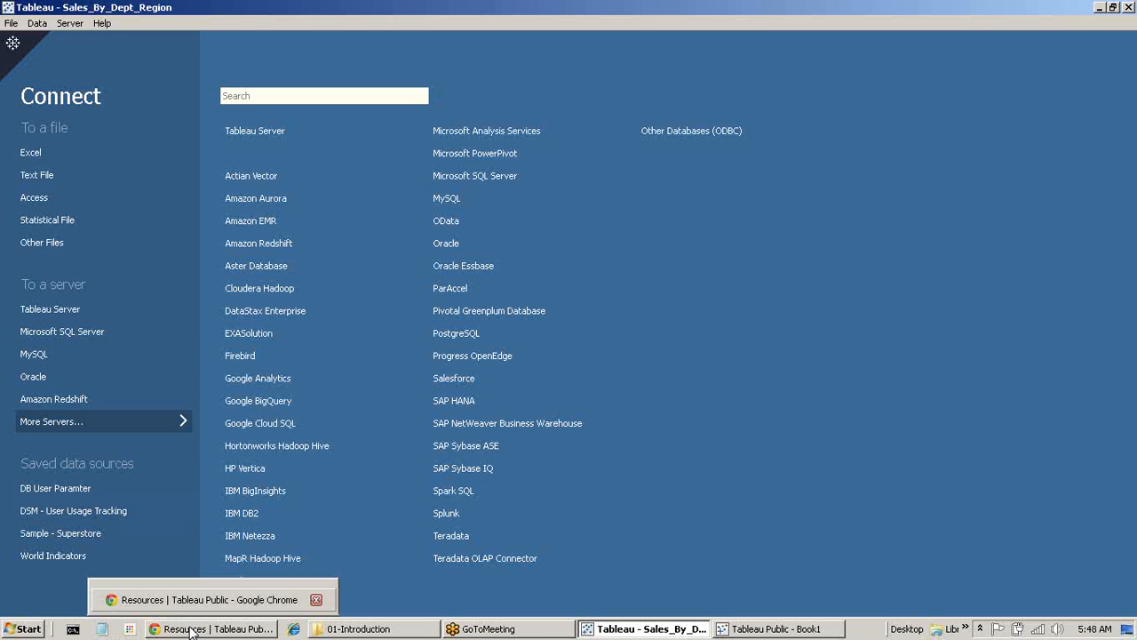
{"action": "left_click", "coordinate": [190, 631]}
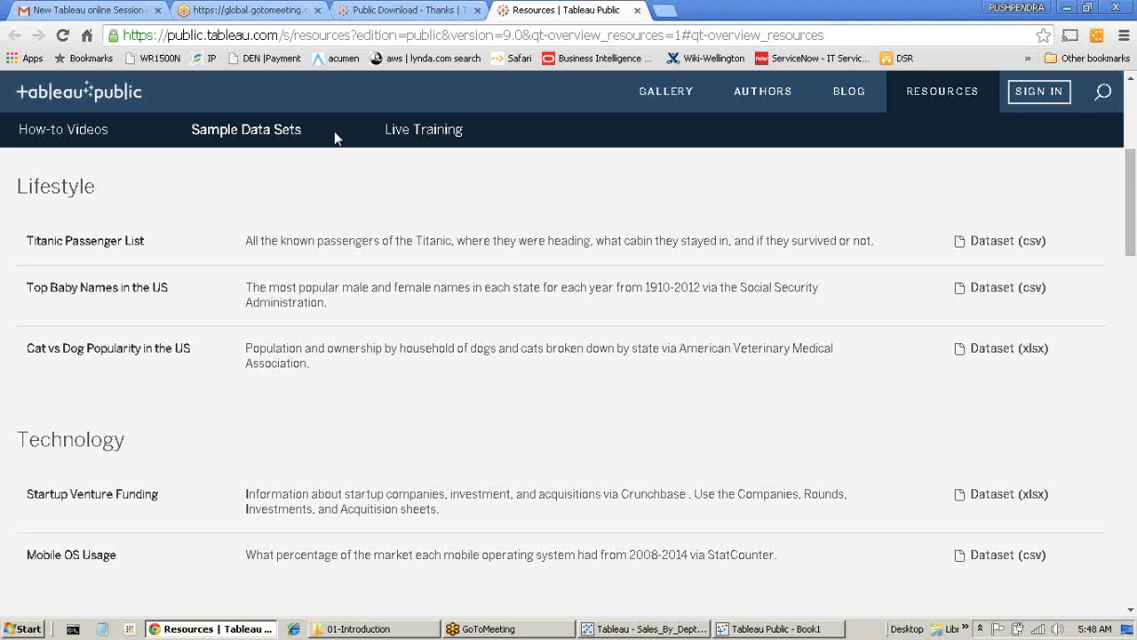
{"action": "left_click", "coordinate": [222, 630]}
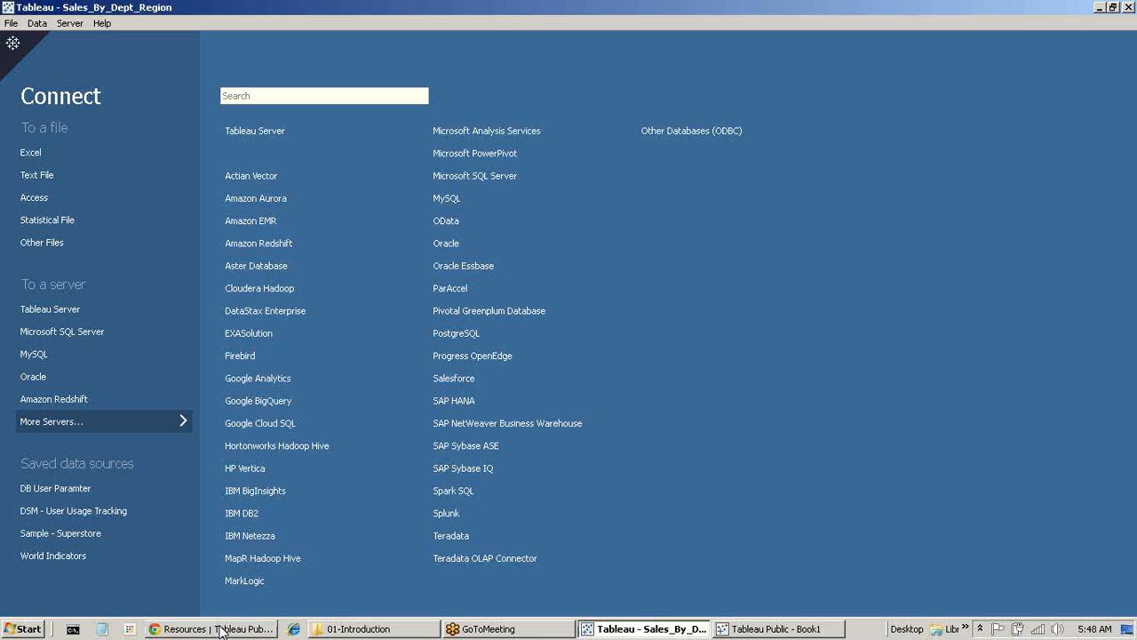
{"action": "left_click", "coordinate": [745, 634]}
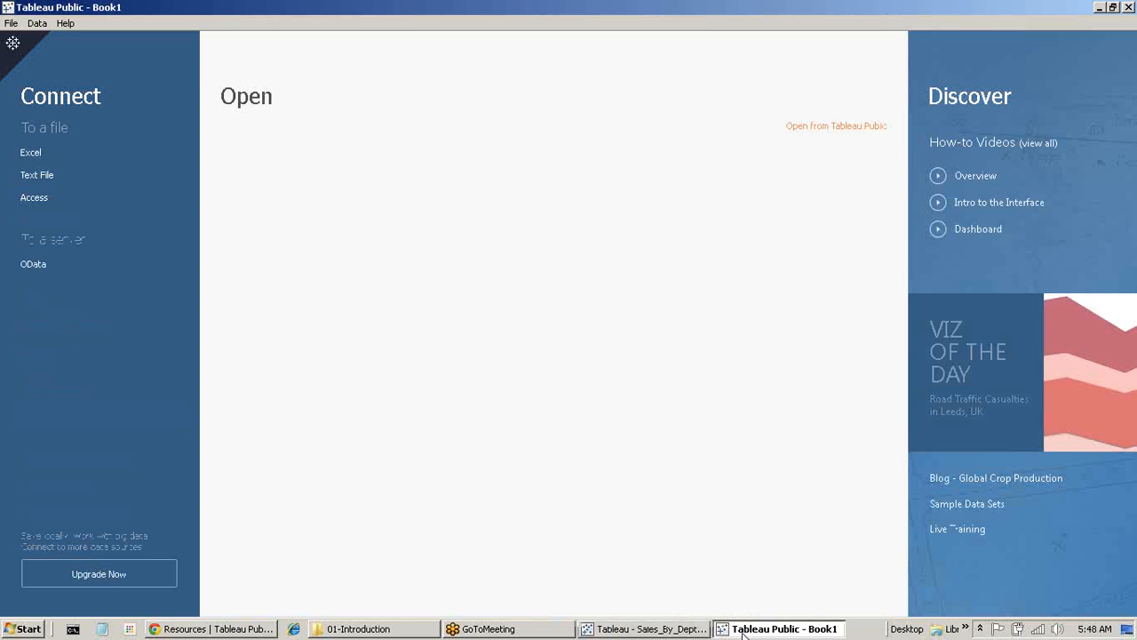
{"action": "left_click", "coordinate": [744, 633]}
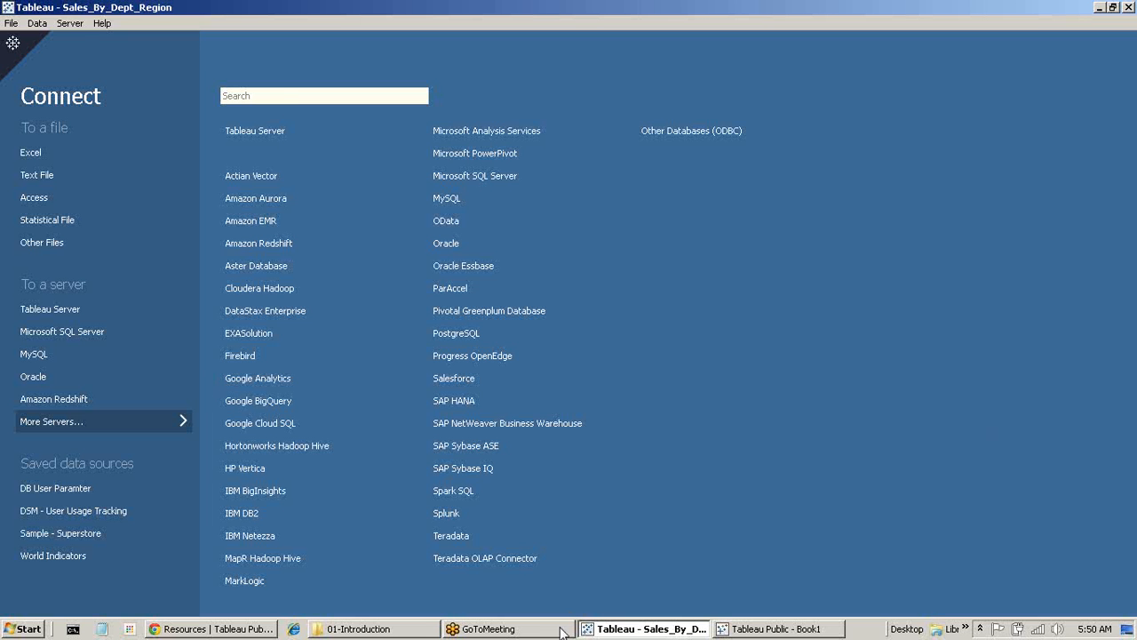
{"action": "left_click", "coordinate": [629, 632]}
{"action": "left_click", "coordinate": [629, 632]}
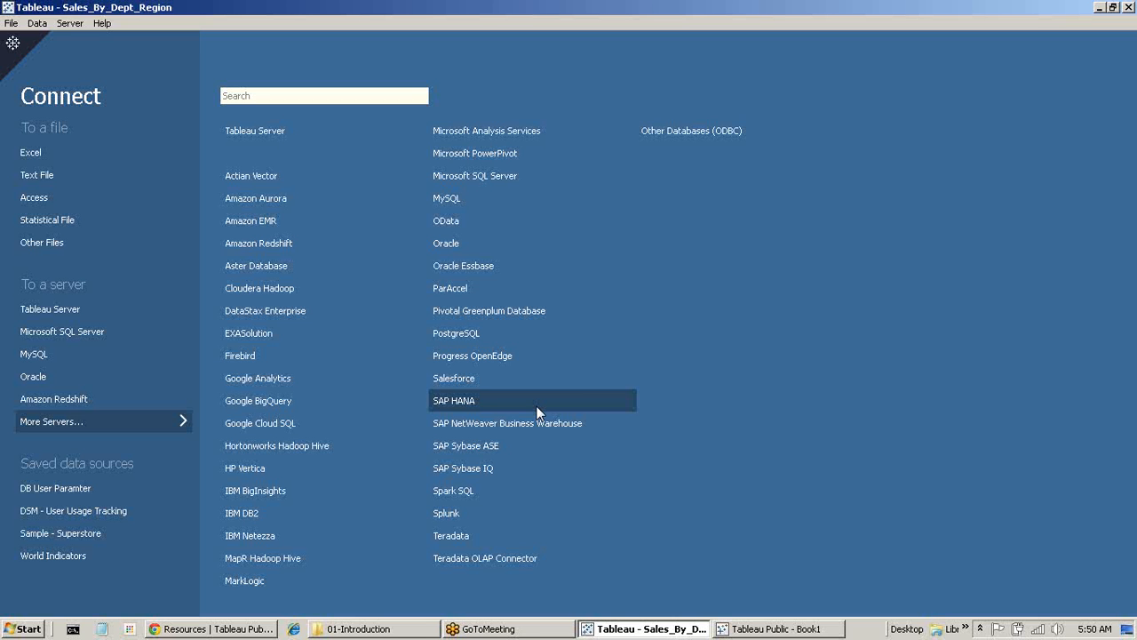
Step: Switch to Chrome and examine the Public, Personal and Professional edition comparison on the Tableau Public download page
{"action": "left_click", "coordinate": [213, 628]}
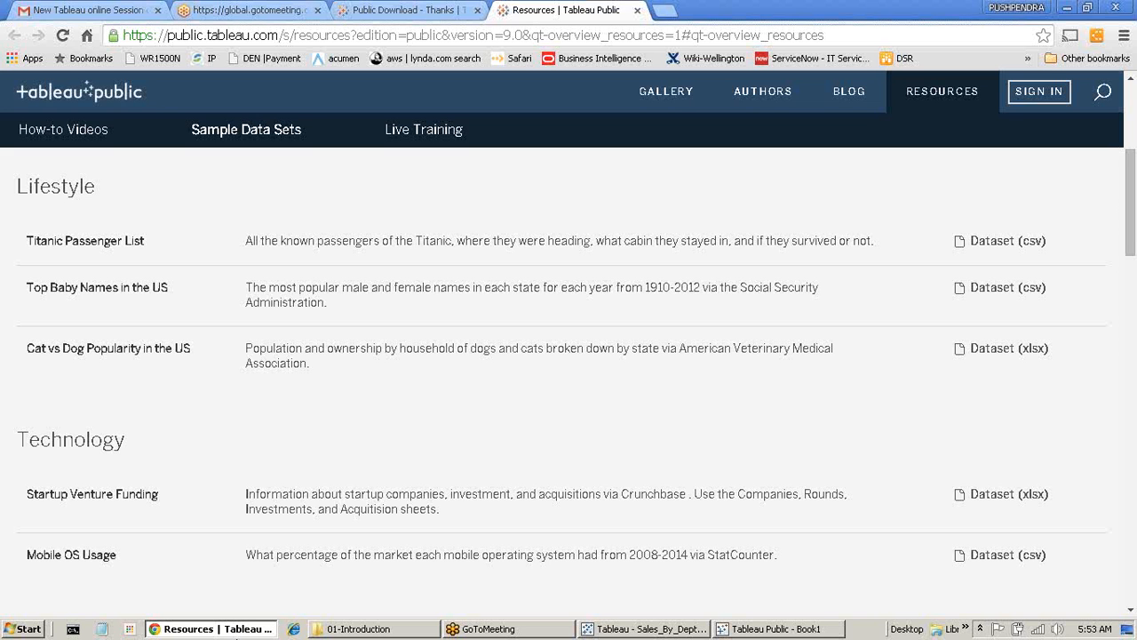
{"action": "left_click", "coordinate": [782, 629]}
{"action": "left_click", "coordinate": [164, 628]}
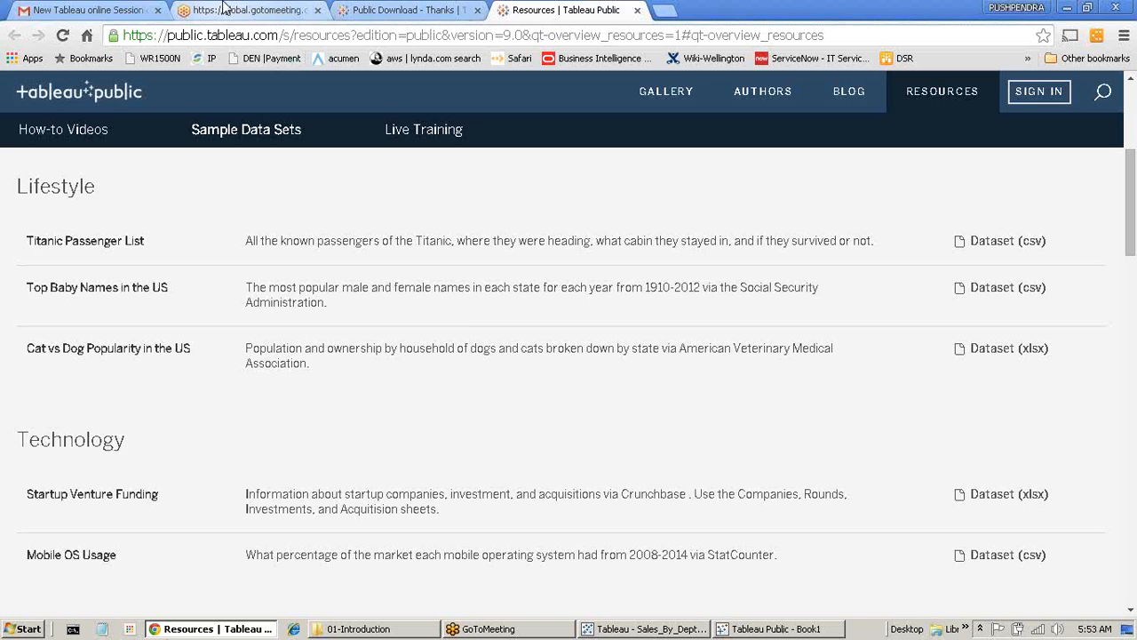
{"action": "left_click", "coordinate": [244, 10]}
{"action": "left_click", "coordinate": [400, 9]}
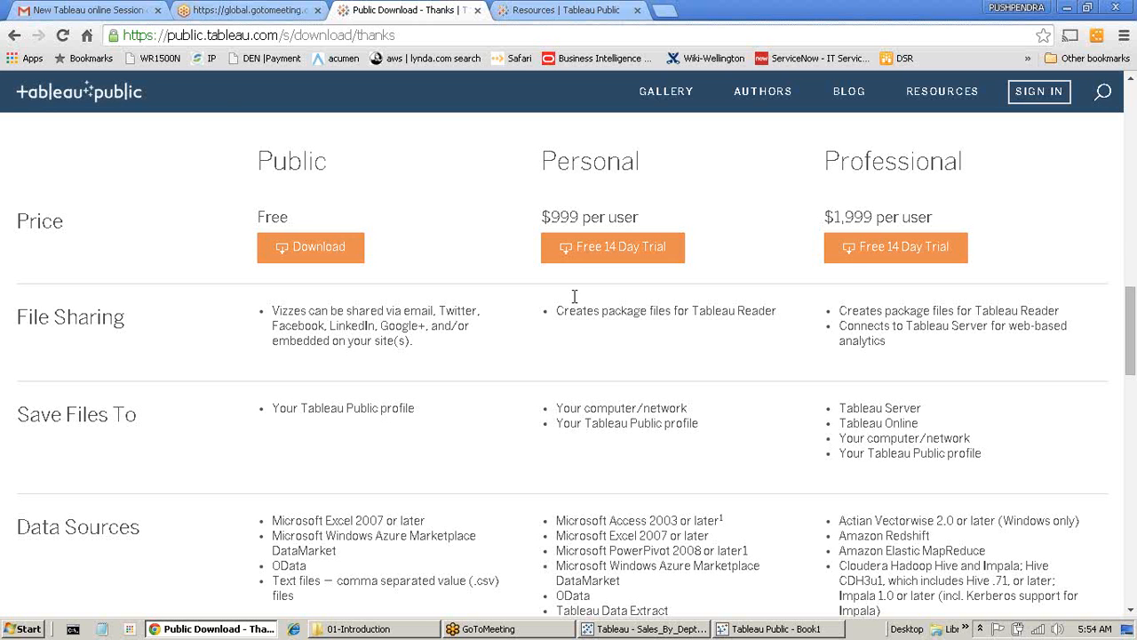
Step: Switch to Tableau Public to review its connection options and compare them with the Sales_By_Dept_Region window's connector list
{"action": "left_click", "coordinate": [722, 631]}
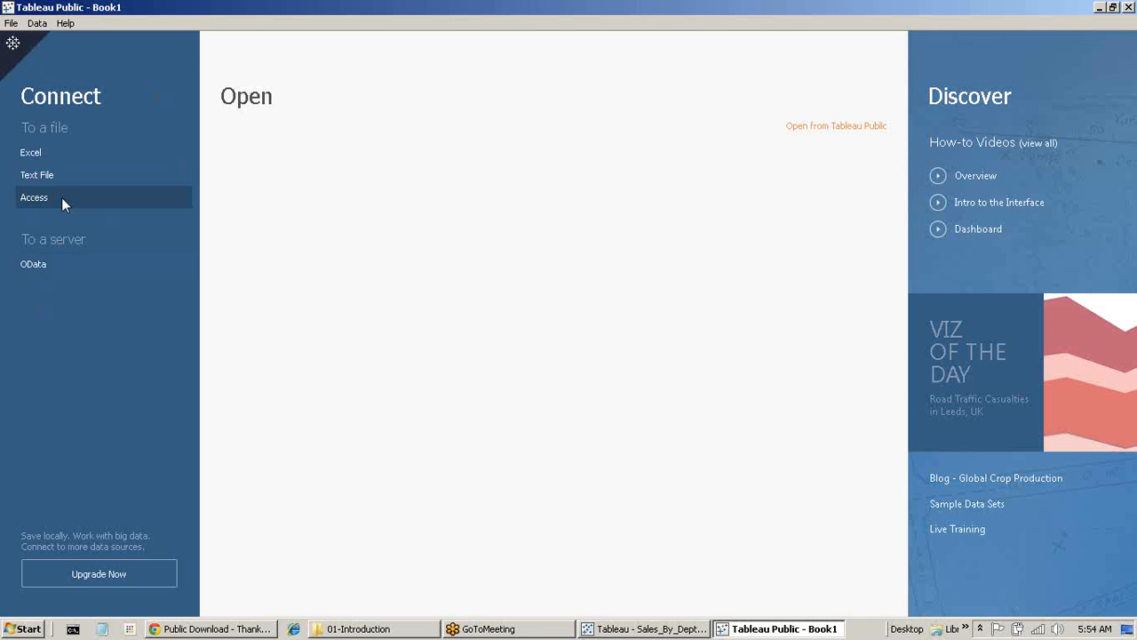
{"action": "mouse_move", "coordinate": [395, 635]}
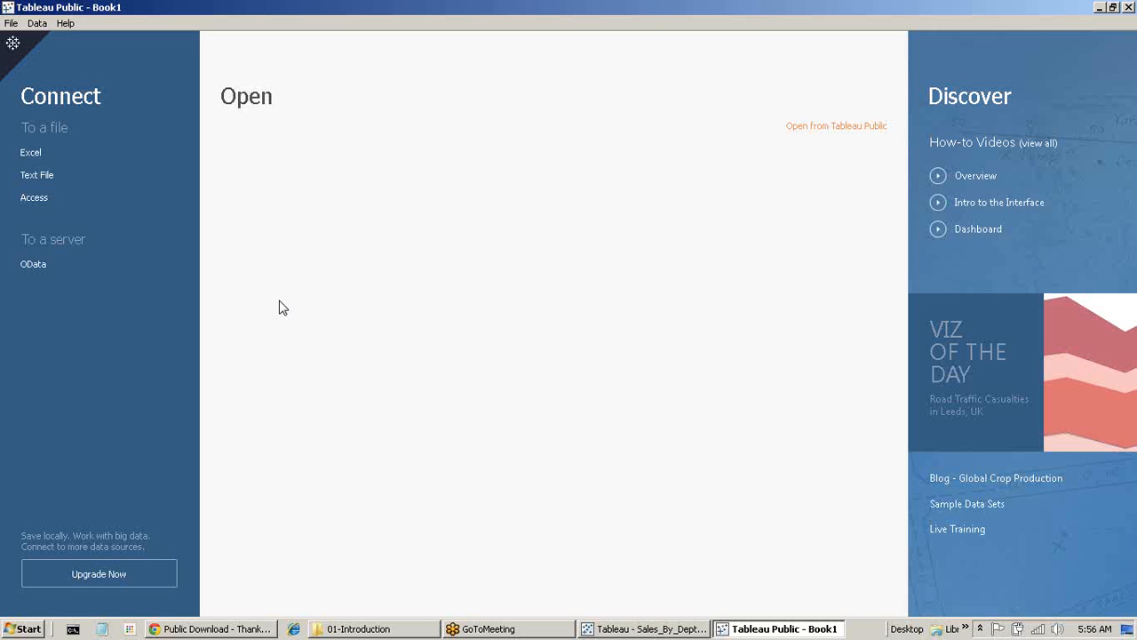
{"action": "mouse_move", "coordinate": [654, 629]}
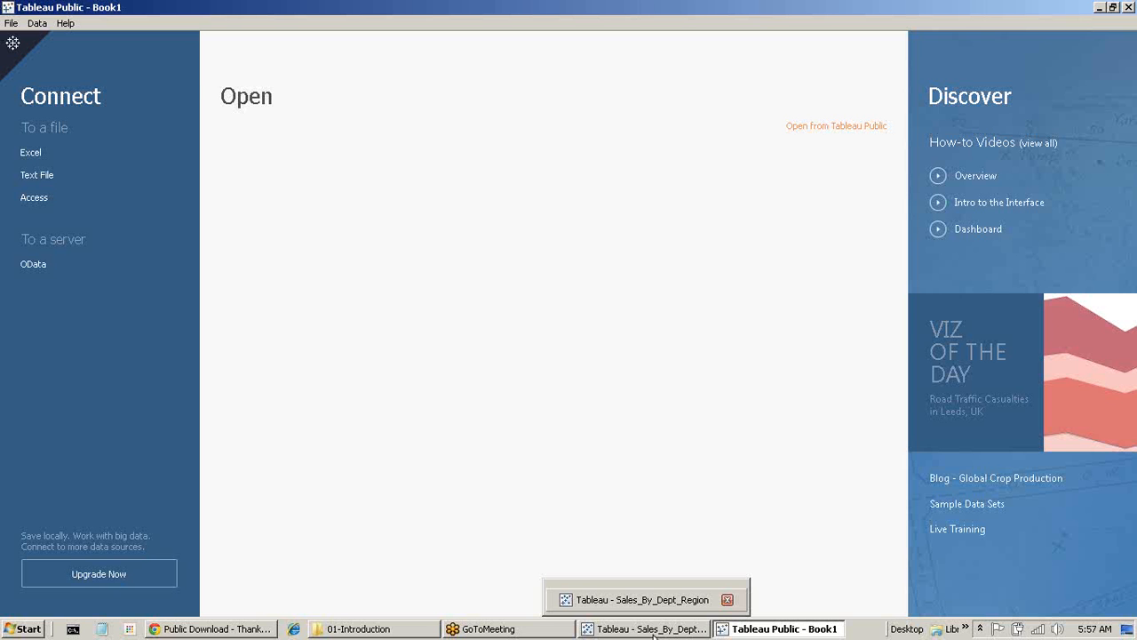
{"action": "left_click", "coordinate": [654, 631]}
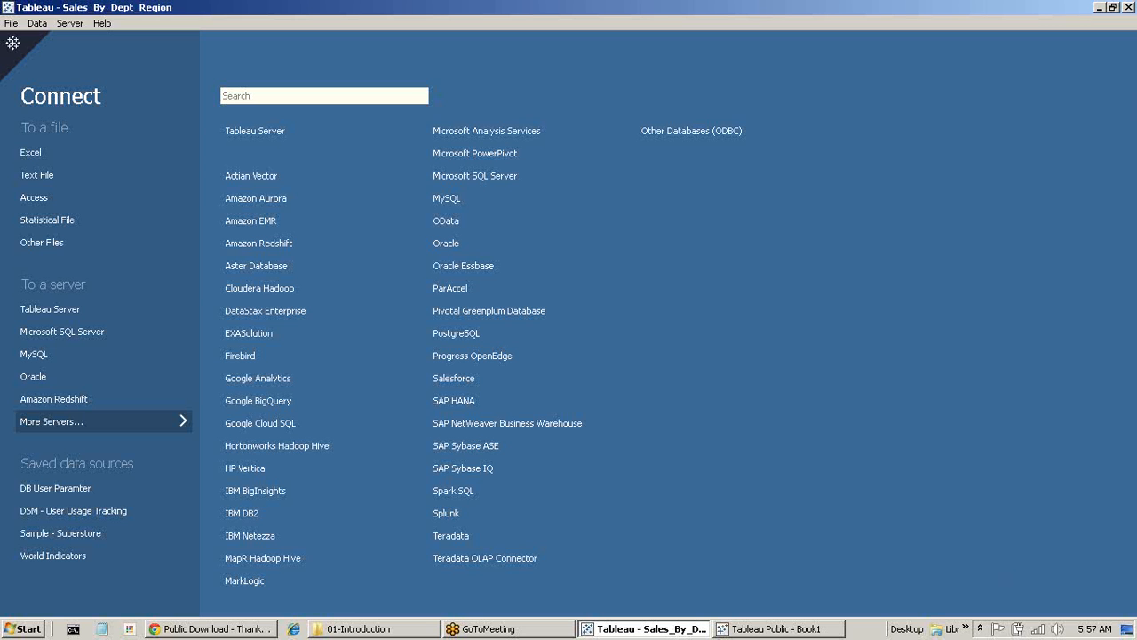
{"action": "mouse_move", "coordinate": [630, 632]}
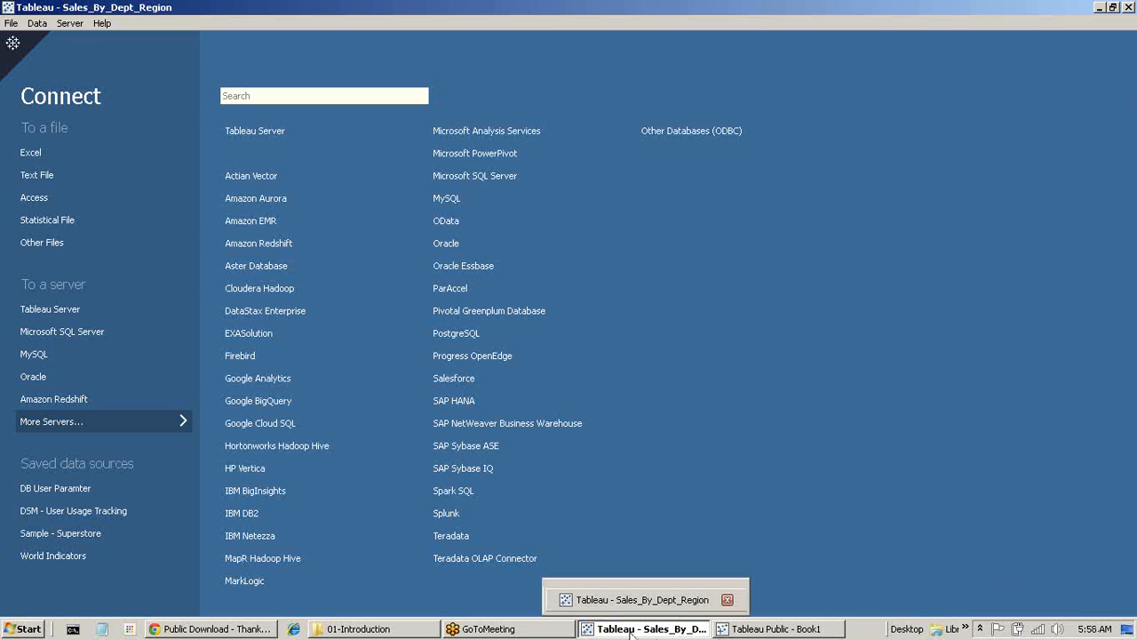
Step: Check the edition comparison in Chrome, return to the Sales_By_Dept_Region workbook and connect the saved data source Sample - Superstore
{"action": "left_click", "coordinate": [13, 47]}
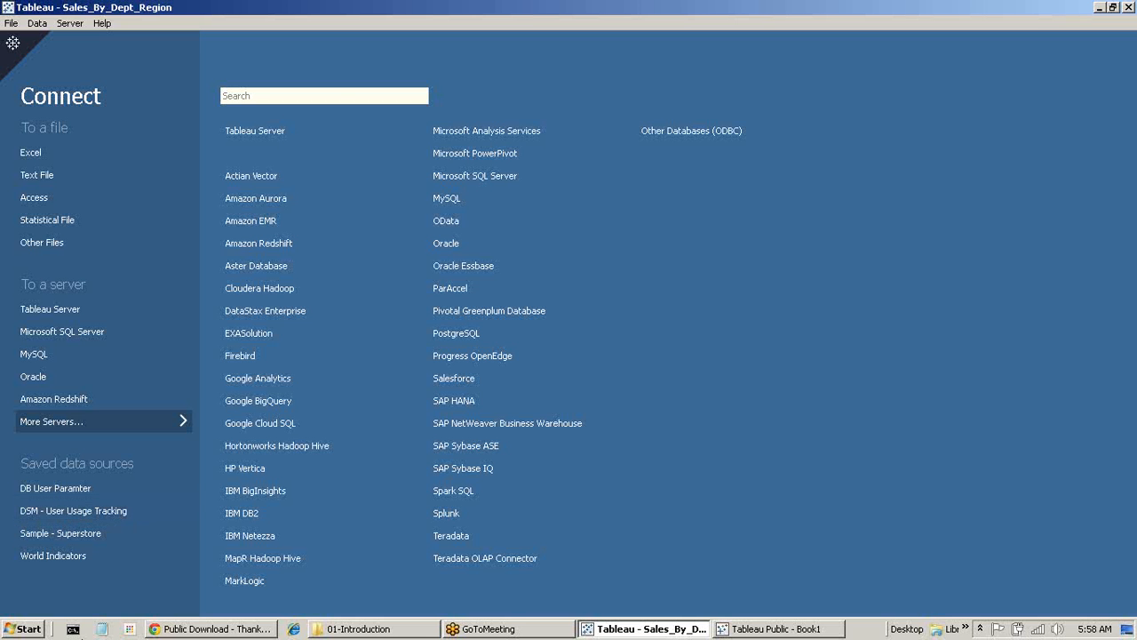
{"action": "left_click", "coordinate": [211, 628]}
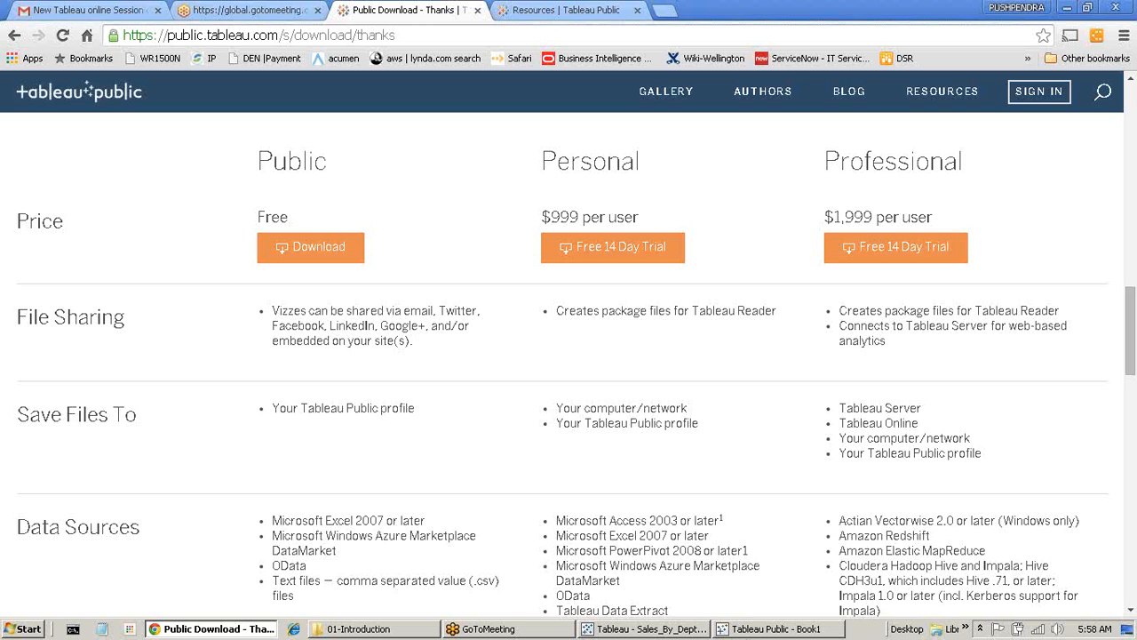
{"action": "left_click", "coordinate": [643, 628]}
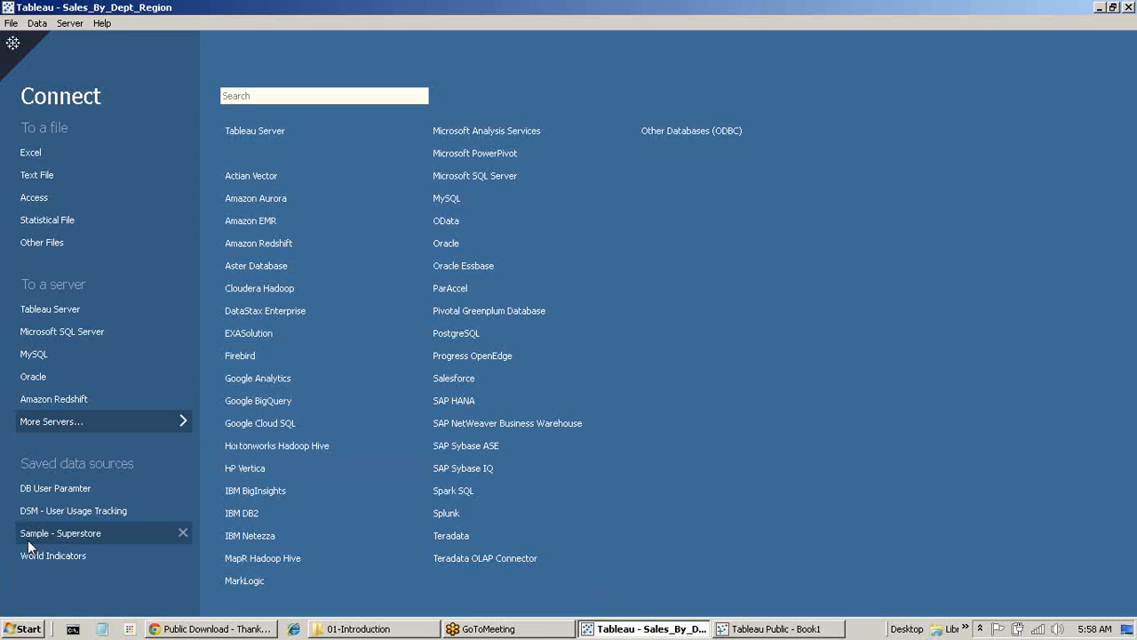
{"action": "left_click", "coordinate": [73, 533]}
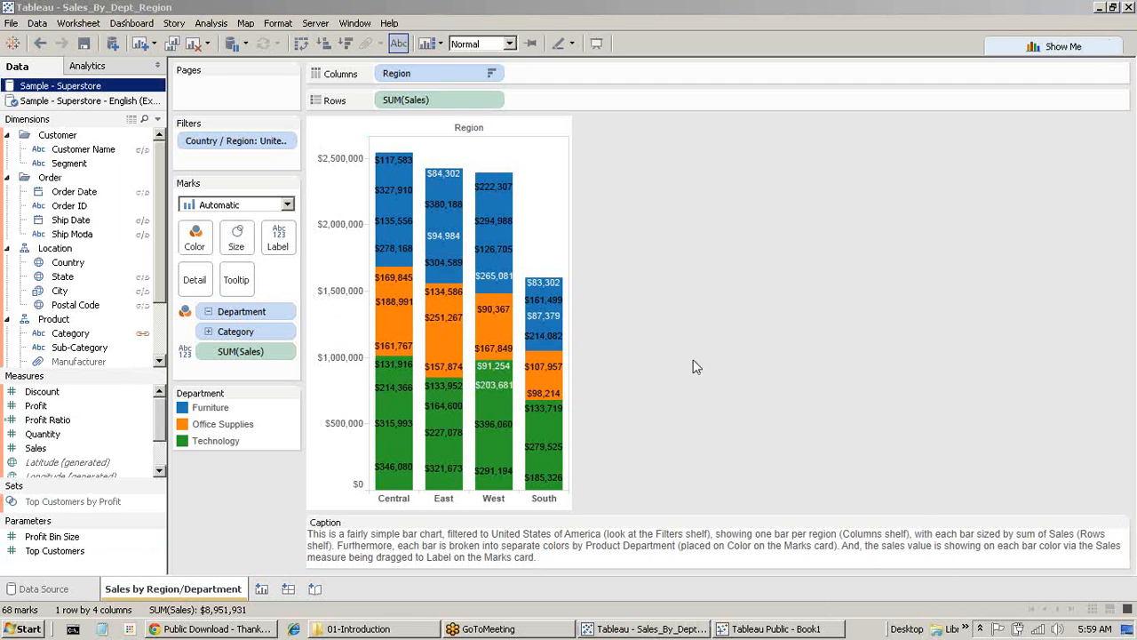
Step: Launch Microsoft Excel by running the Windows command "excel"
{"action": "mouse_move", "coordinate": [478, 253]}
{"action": "left_click", "coordinate": [27, 629]}
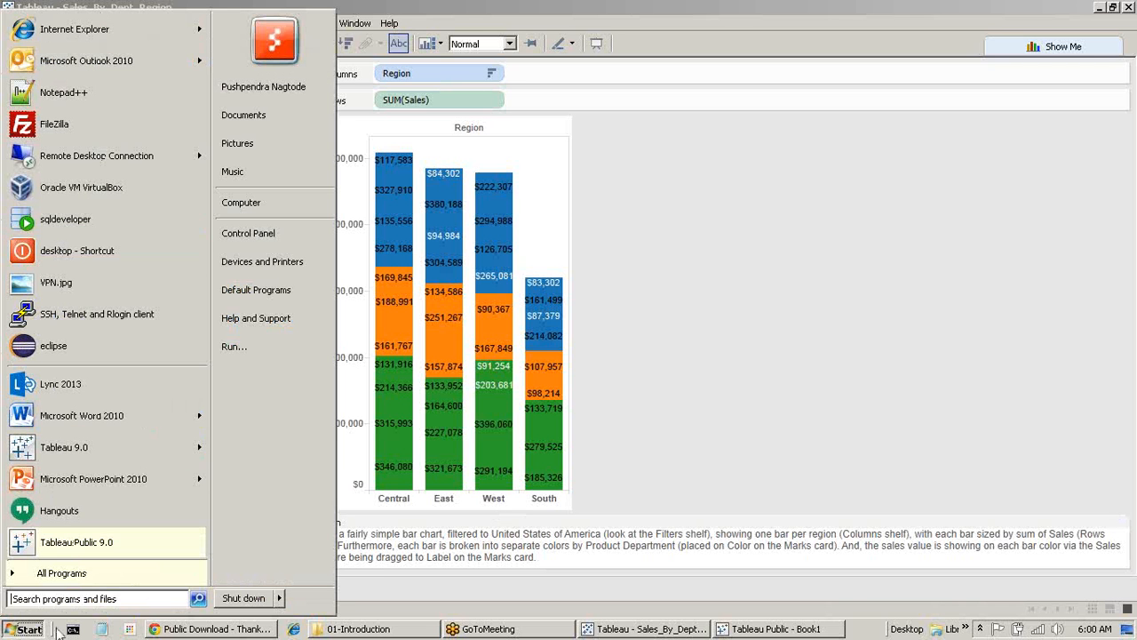
{"action": "type", "text": "excel"}
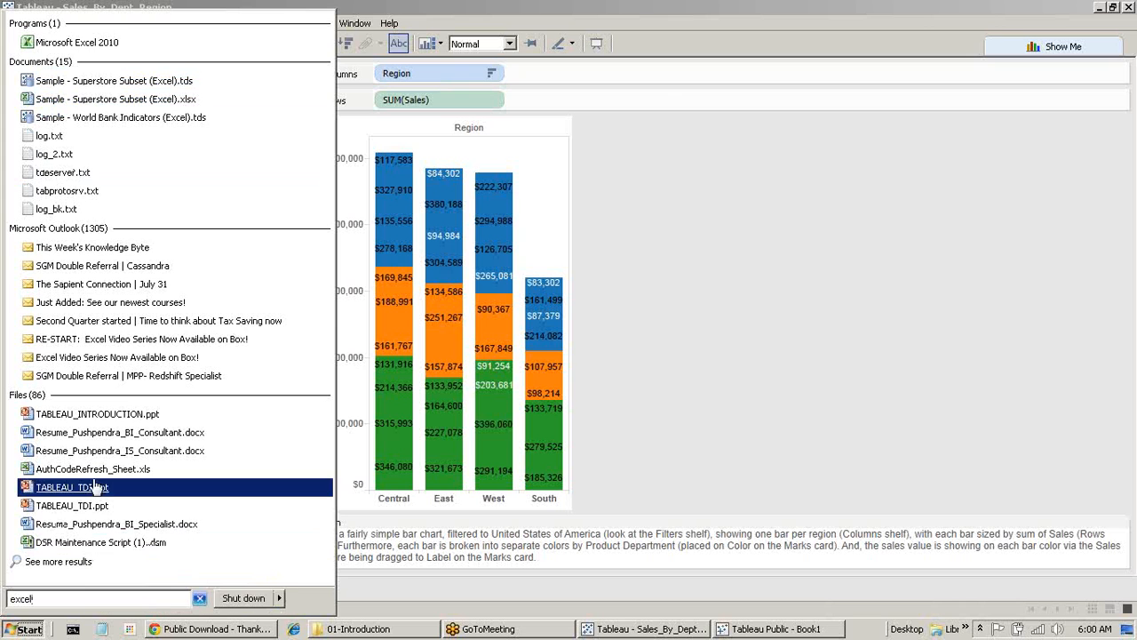
{"action": "left_click", "coordinate": [199, 600]}
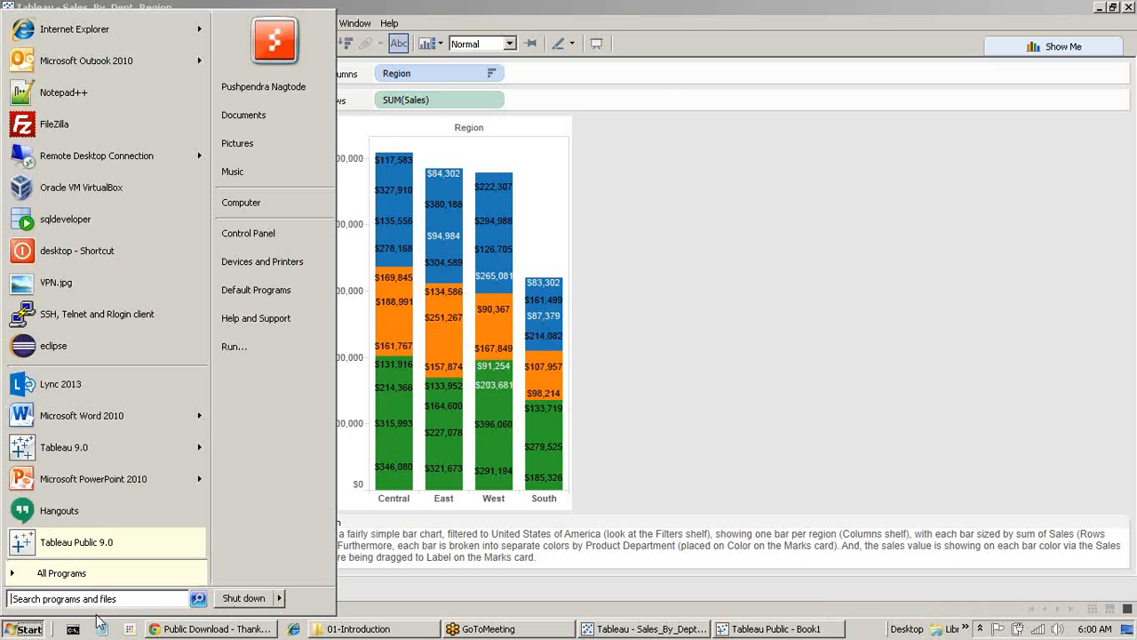
{"action": "left_click", "coordinate": [62, 574]}
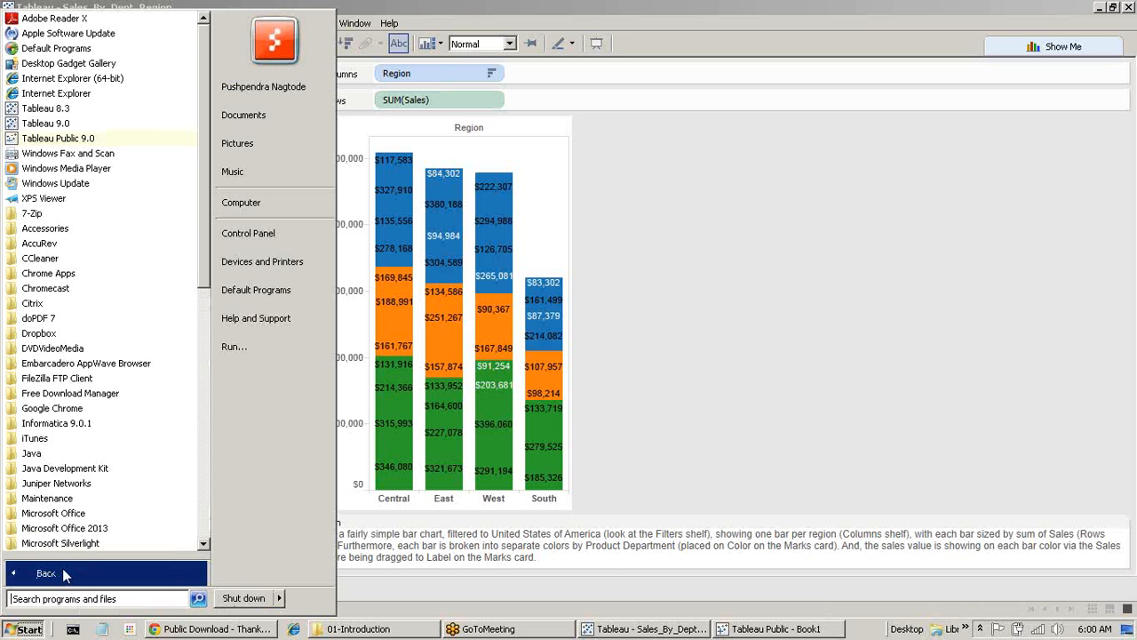
{"action": "scroll", "coordinate": [46, 362], "scroll_direction": "down", "scroll_amount": 2}
{"action": "scroll", "coordinate": [46, 363], "scroll_direction": "down", "scroll_amount": 6}
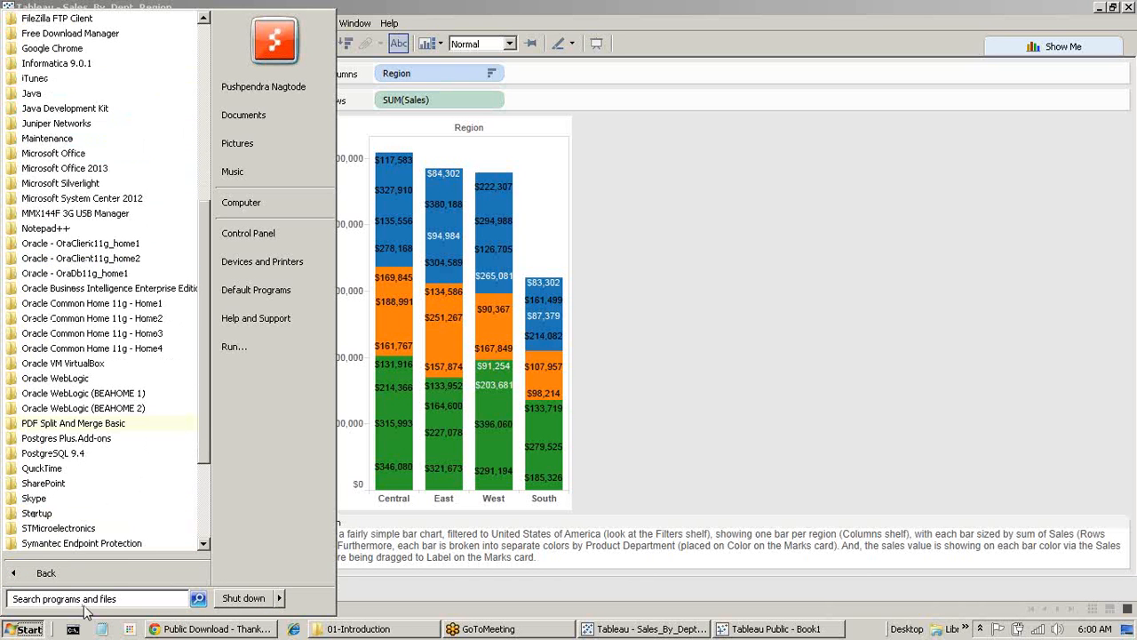
{"action": "left_click", "coordinate": [254, 352]}
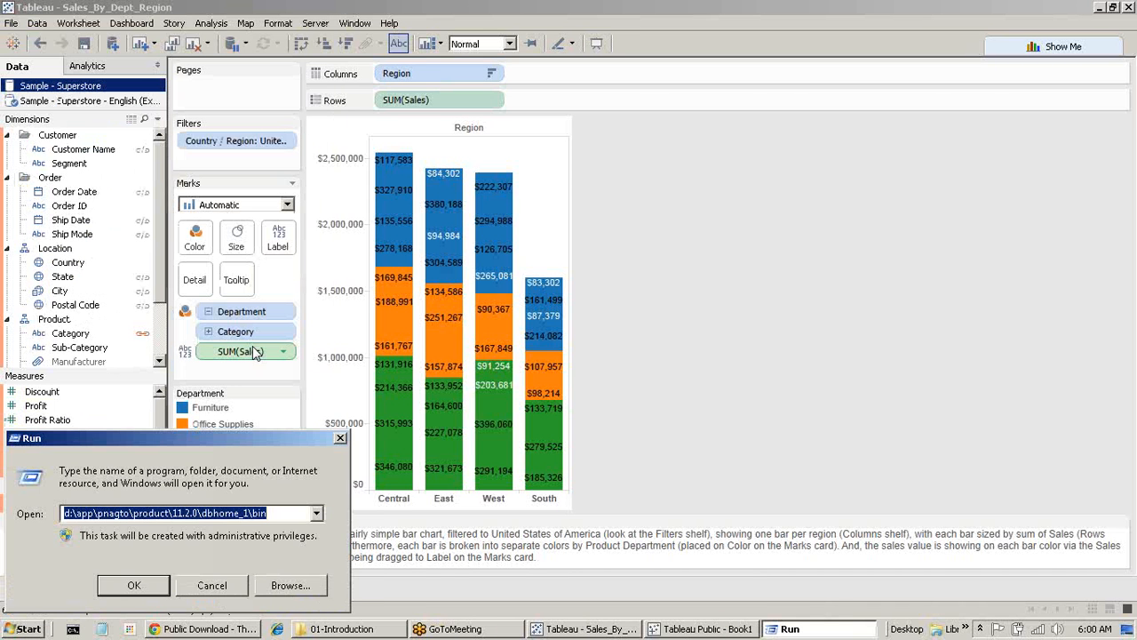
{"action": "type", "text": "excel"}
{"action": "key", "text": "Return"}
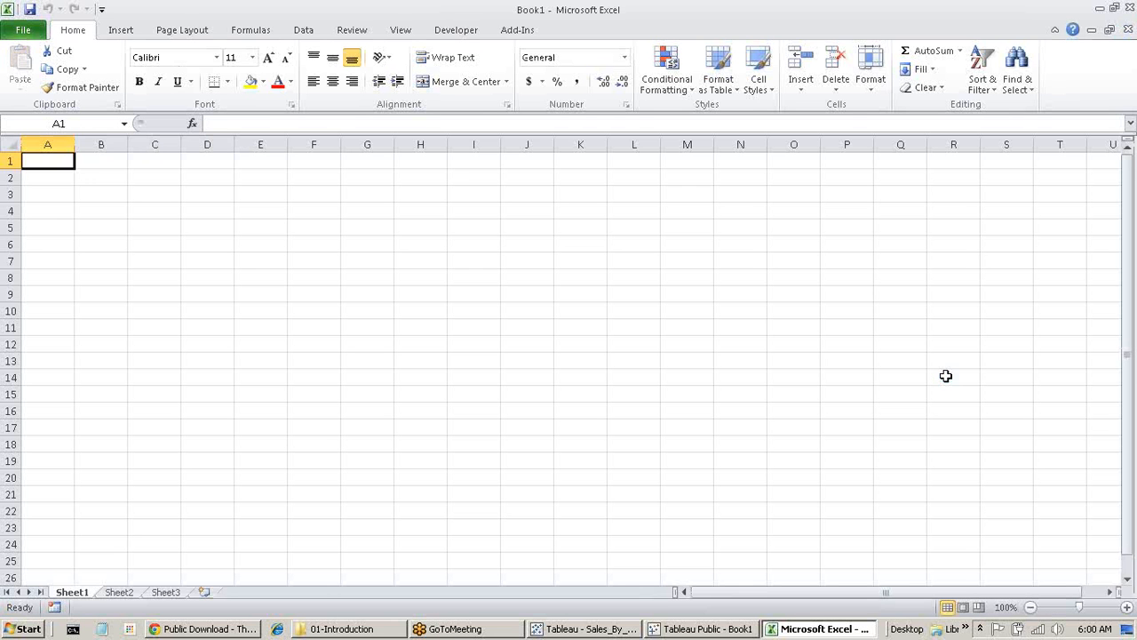
Step: Switch to the Tableau Public - Book1 window and close it
{"action": "left_click", "coordinate": [724, 629]}
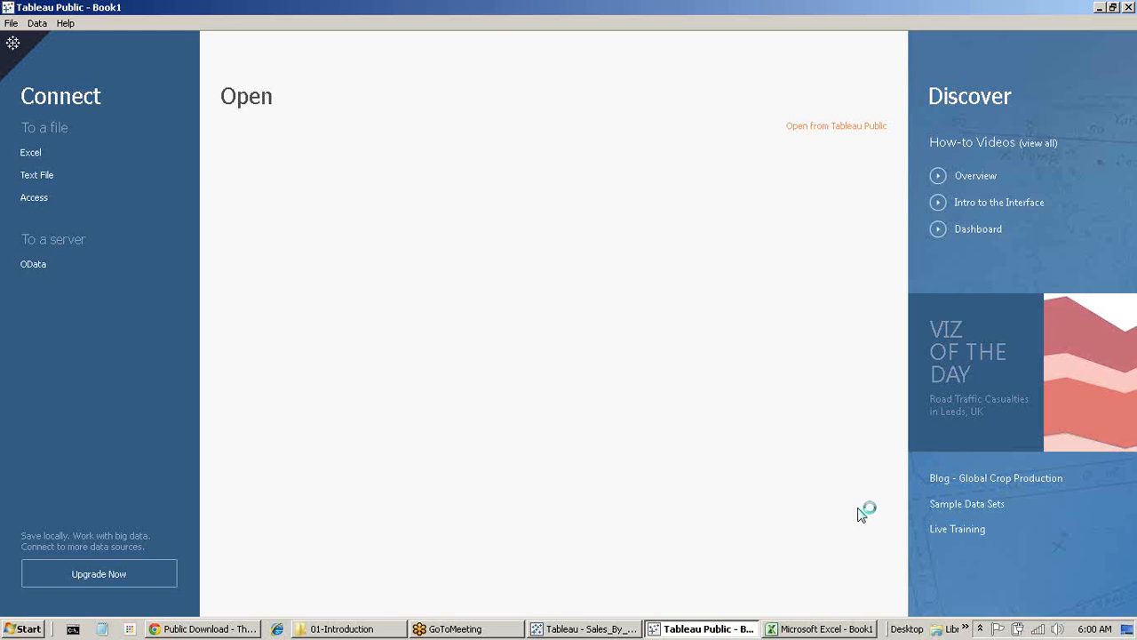
{"action": "left_click", "coordinate": [1129, 7]}
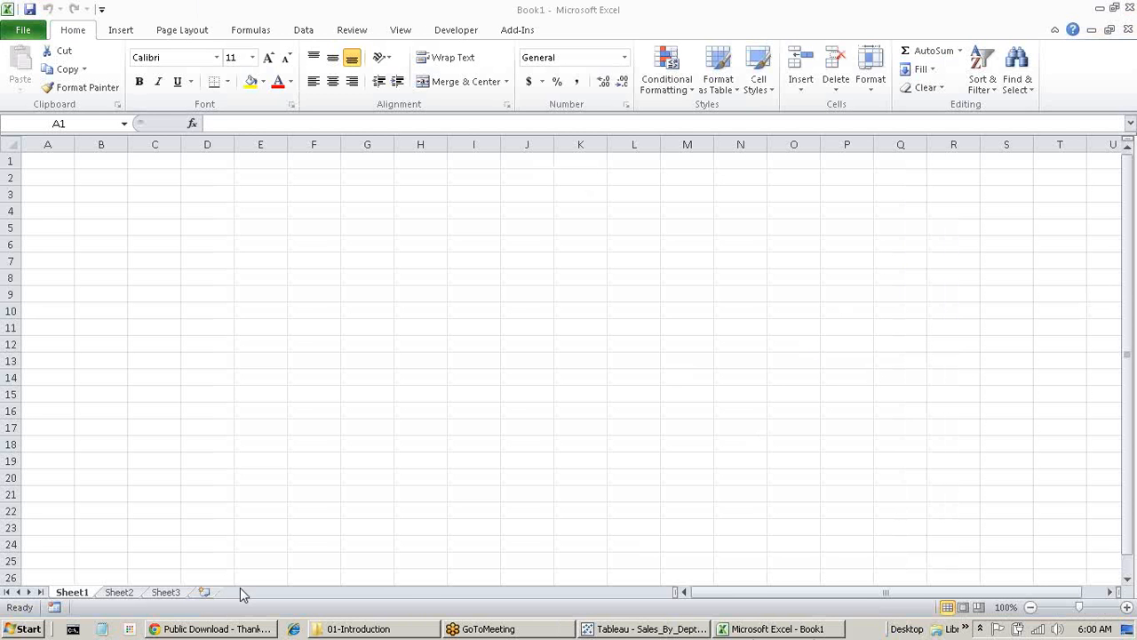
Step: Look through Sheet1, Sheet2 and Sheet3 of the blank Excel workbook, ending on Sheet3
{"action": "left_click", "coordinate": [119, 593]}
{"action": "left_click", "coordinate": [159, 593]}
{"action": "left_click", "coordinate": [127, 593]}
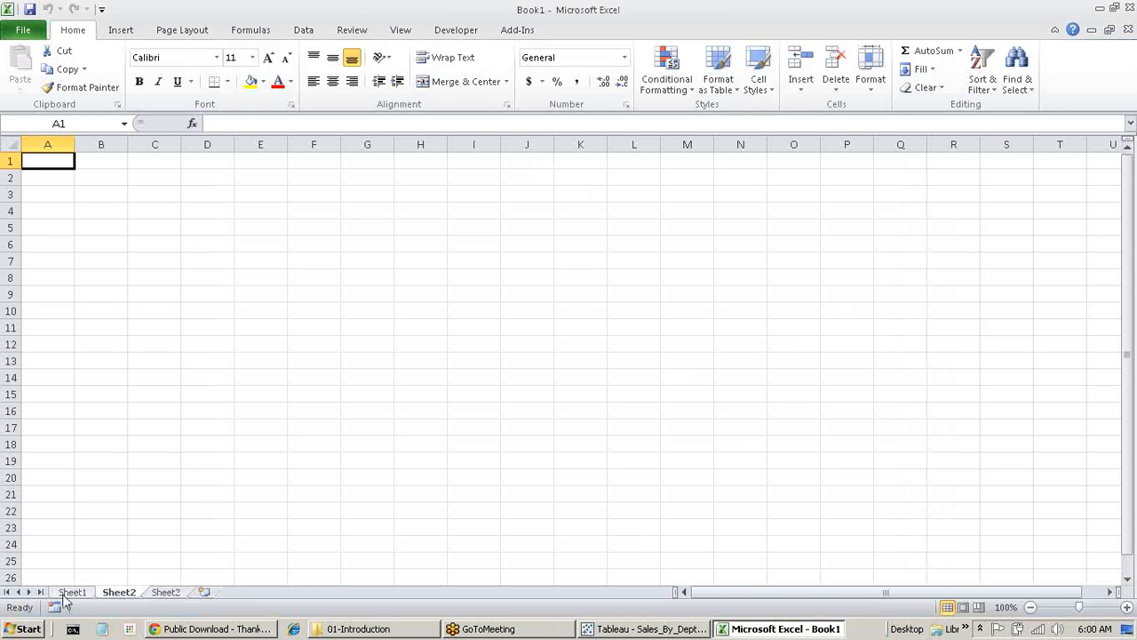
{"action": "left_click", "coordinate": [68, 594]}
{"action": "left_click", "coordinate": [119, 593]}
{"action": "left_click", "coordinate": [167, 593]}
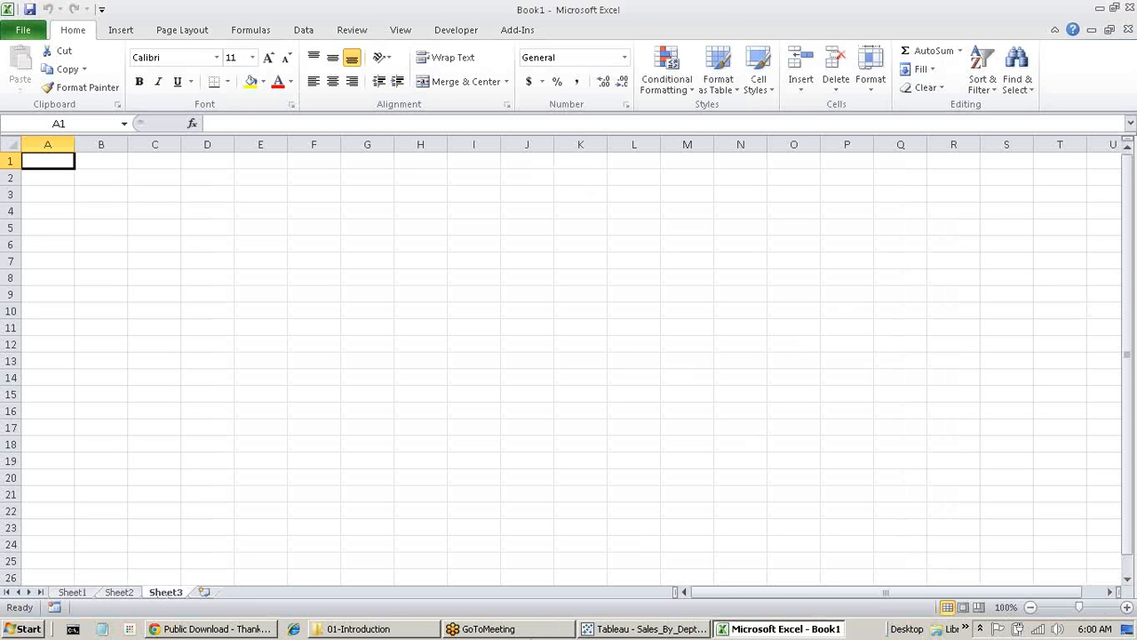
Step: Switch to the Sales_By_Dept_Region workbook in Tableau, add a new worksheet and rename it A
{"action": "left_click", "coordinate": [658, 631]}
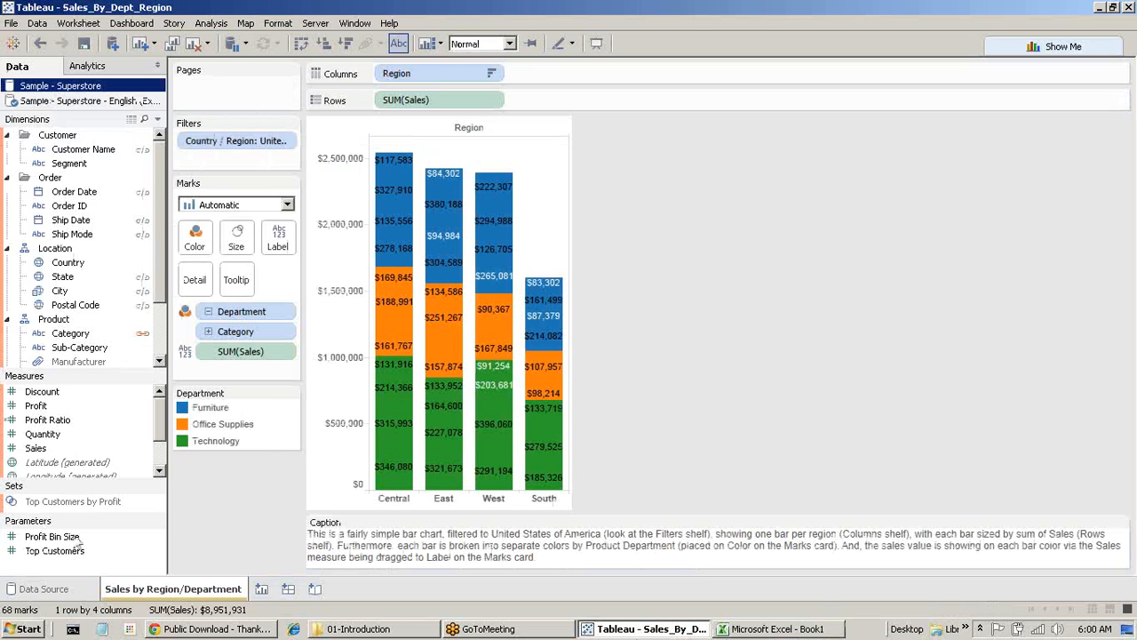
{"action": "mouse_move", "coordinate": [187, 599]}
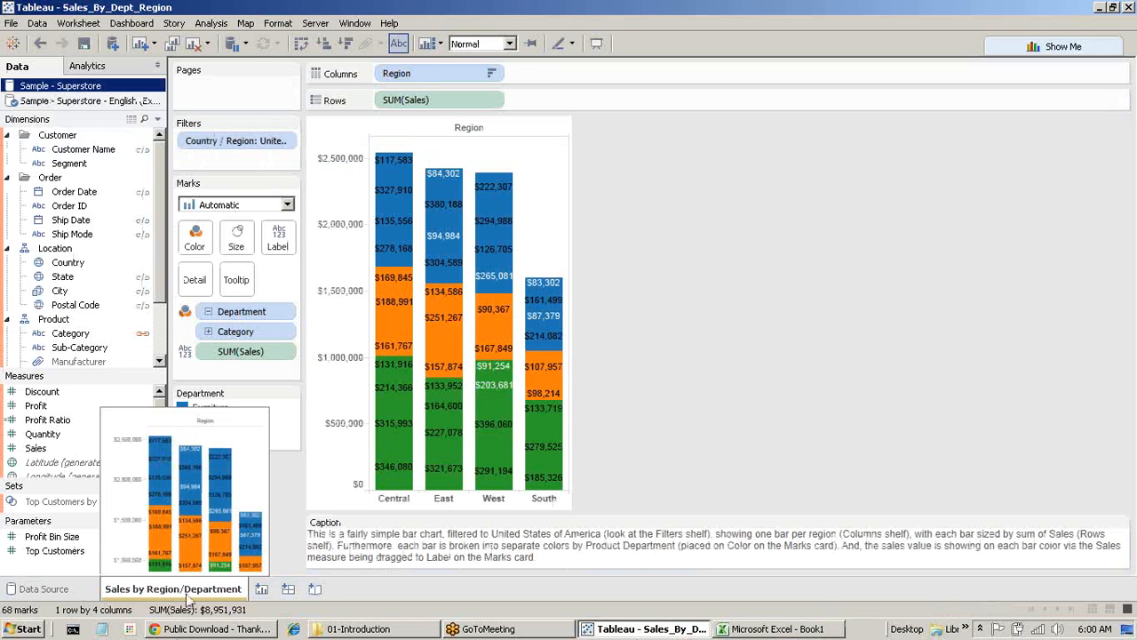
{"action": "left_click", "coordinate": [261, 589]}
{"action": "right_click", "coordinate": [267, 589]}
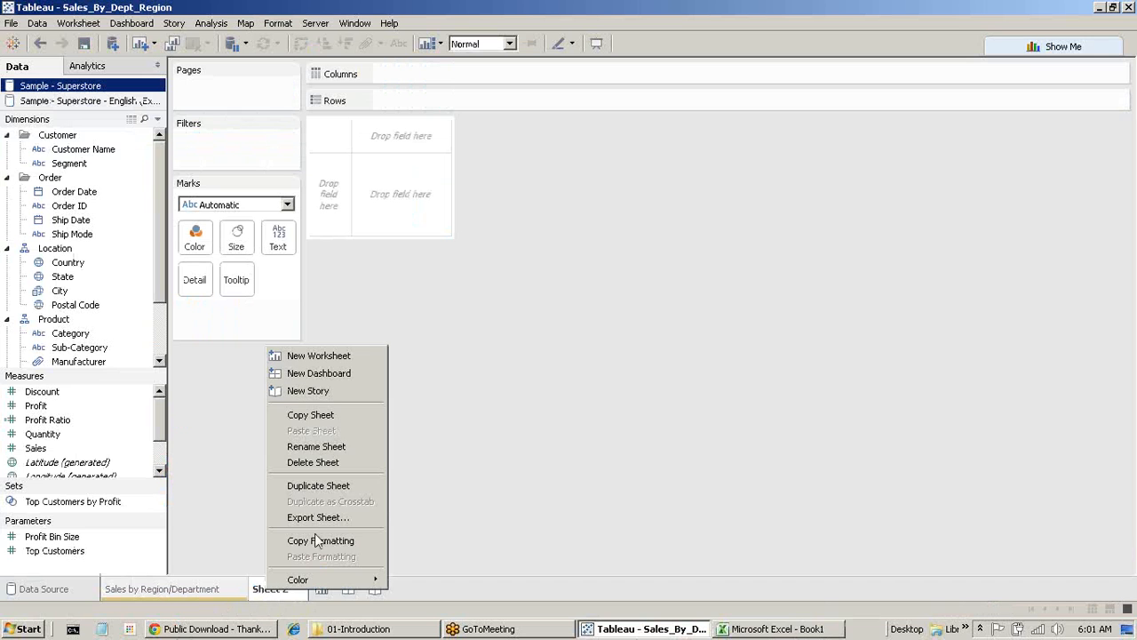
{"action": "left_click", "coordinate": [324, 447]}
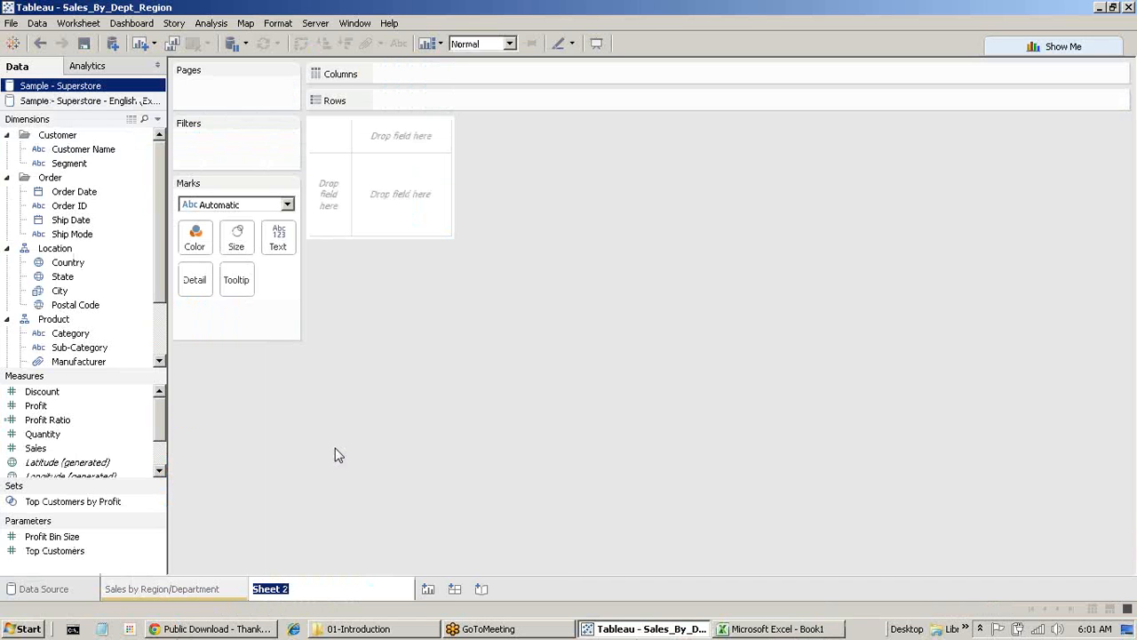
{"action": "type", "text": "A"}
{"action": "key", "text": "Return"}
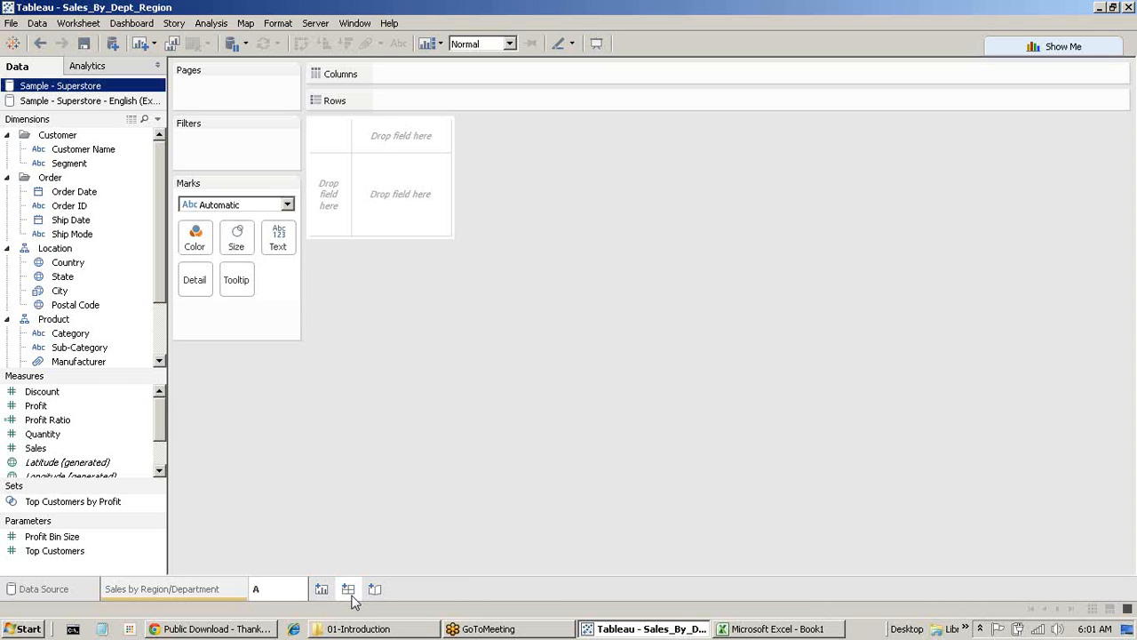
Step: Plot the Sales measure as a bar on sheet A and break it down by Segment
{"action": "mouse_move", "coordinate": [588, 632]}
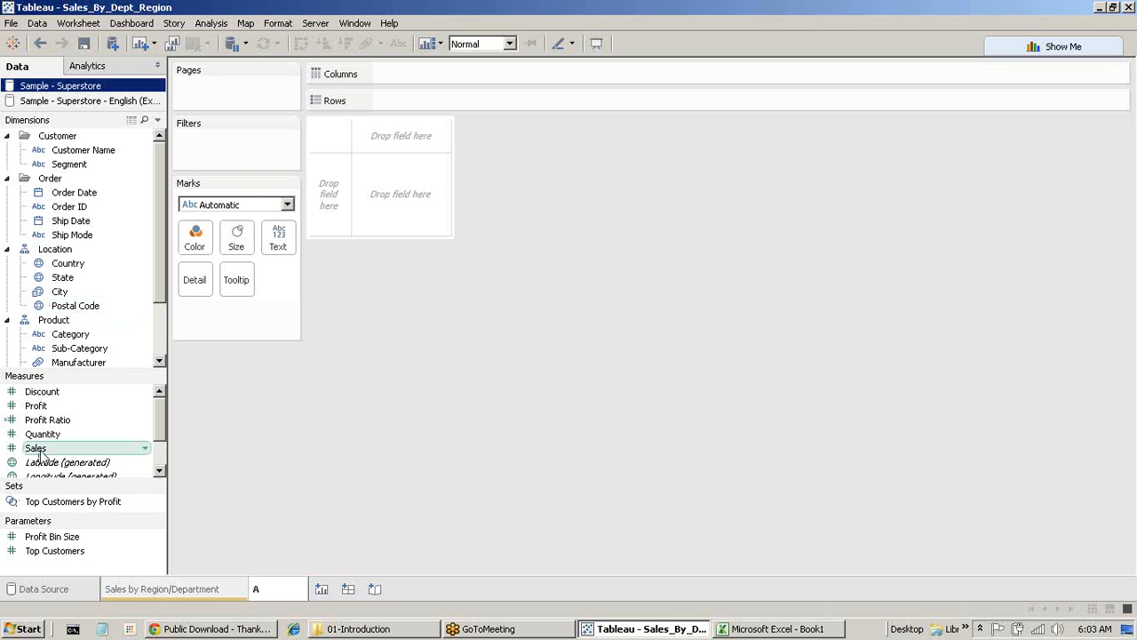
{"action": "left_click_drag", "start_coordinate": [38, 456], "coordinate": [559, 518]}
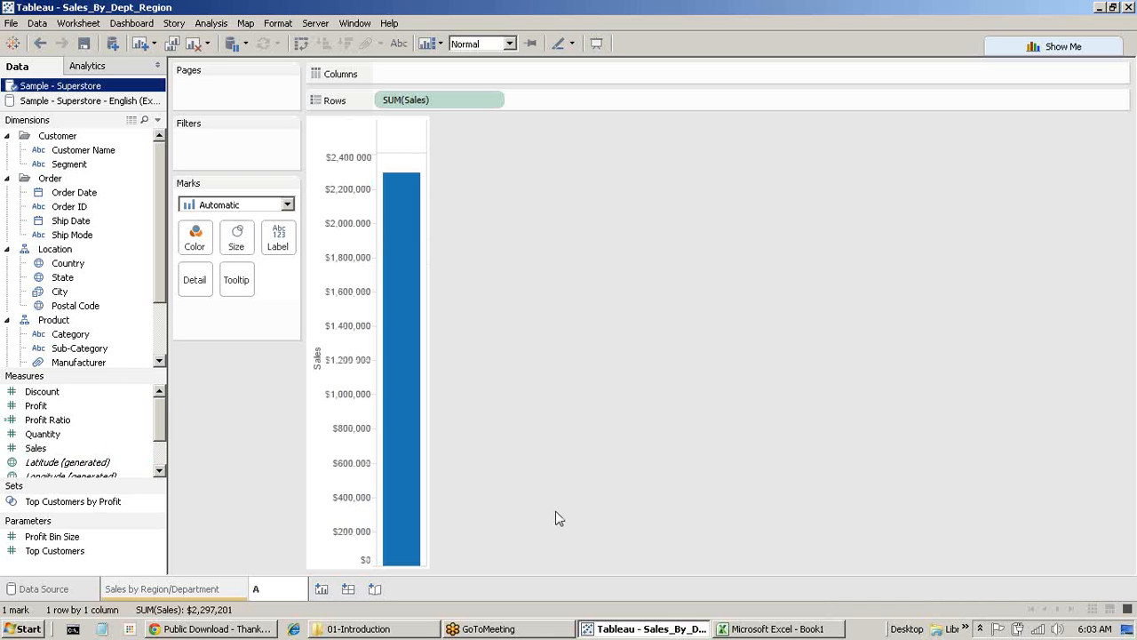
{"action": "mouse_move", "coordinate": [387, 182]}
{"action": "left_click", "coordinate": [79, 169]}
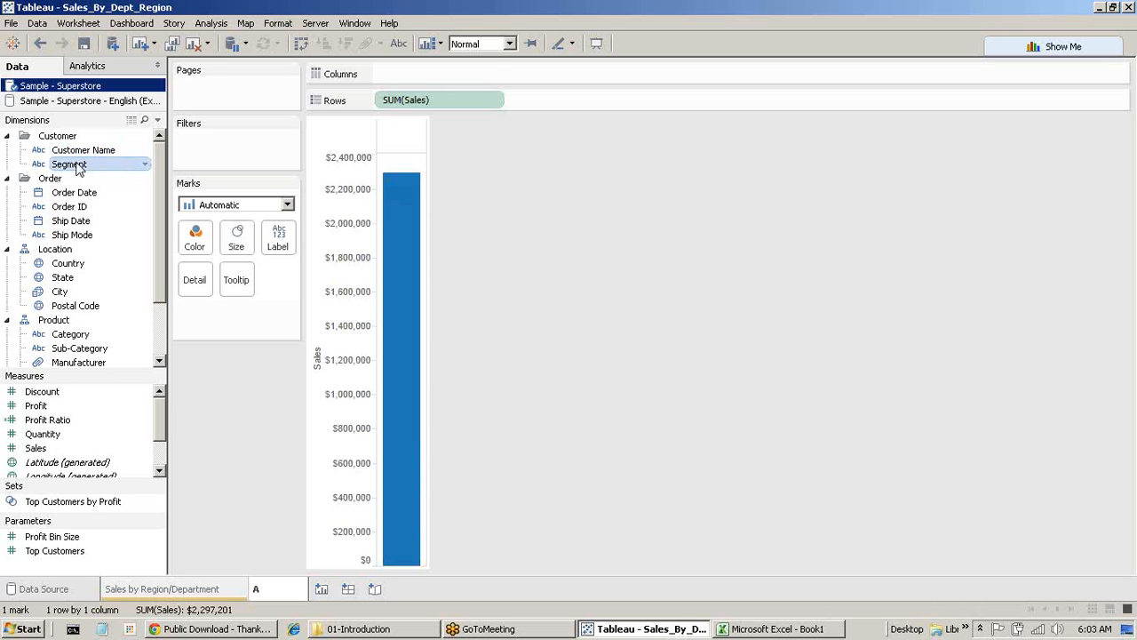
{"action": "double_click", "coordinate": [78, 169]}
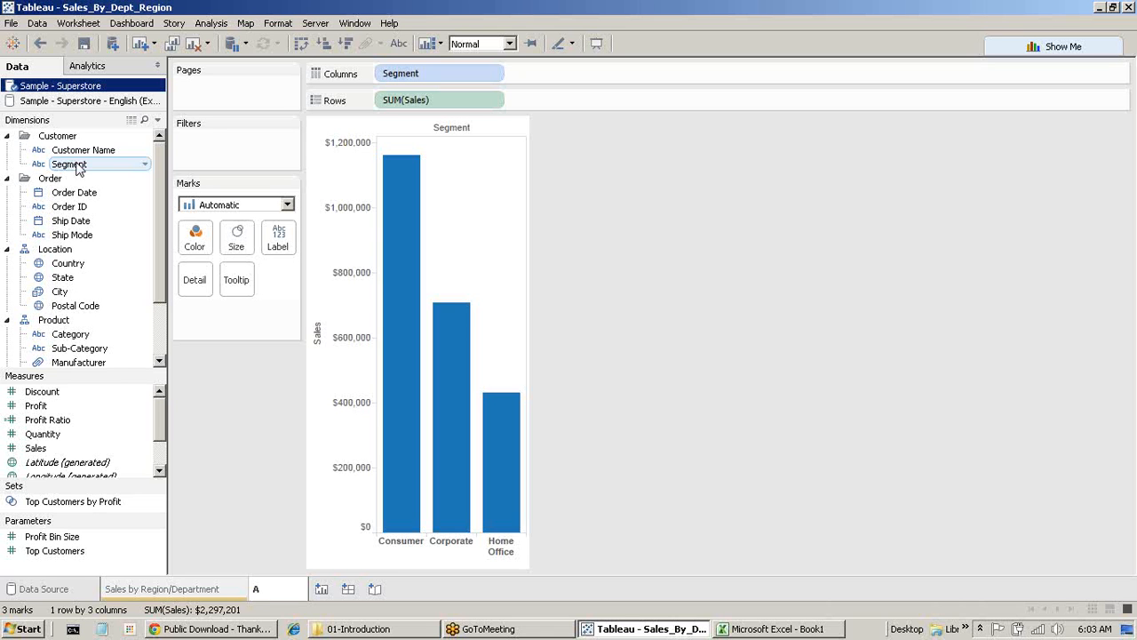
Step: Inspect the Consumer, Corporate and Home Office bars one by one and undo the Segment breakdown
{"action": "left_click", "coordinate": [403, 208]}
{"action": "left_click", "coordinate": [450, 404]}
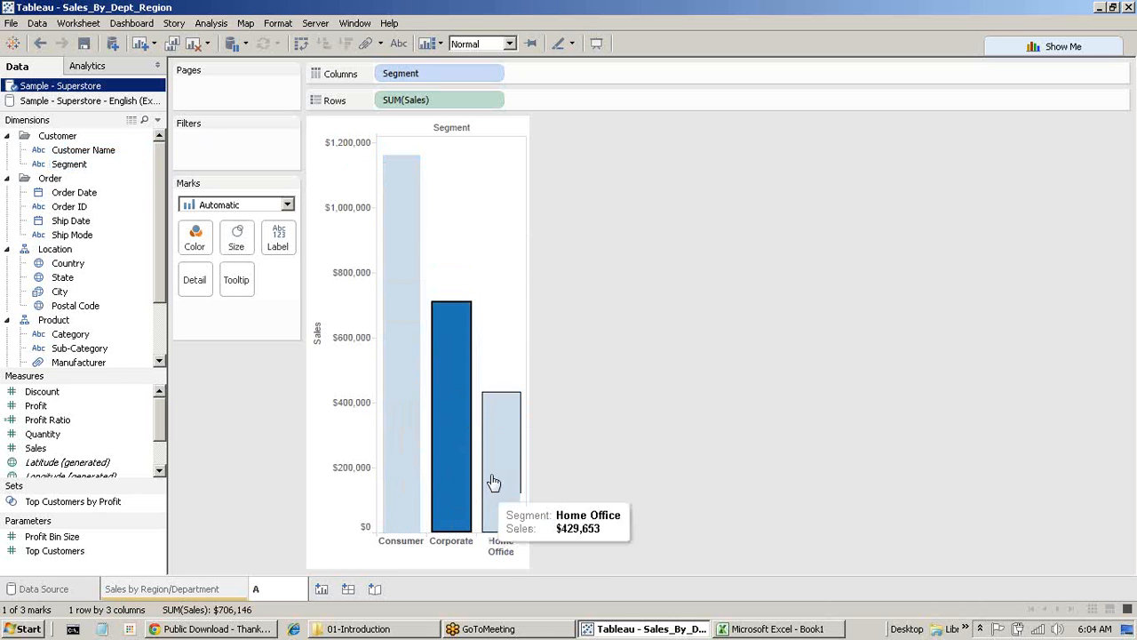
{"action": "left_click", "coordinate": [502, 458]}
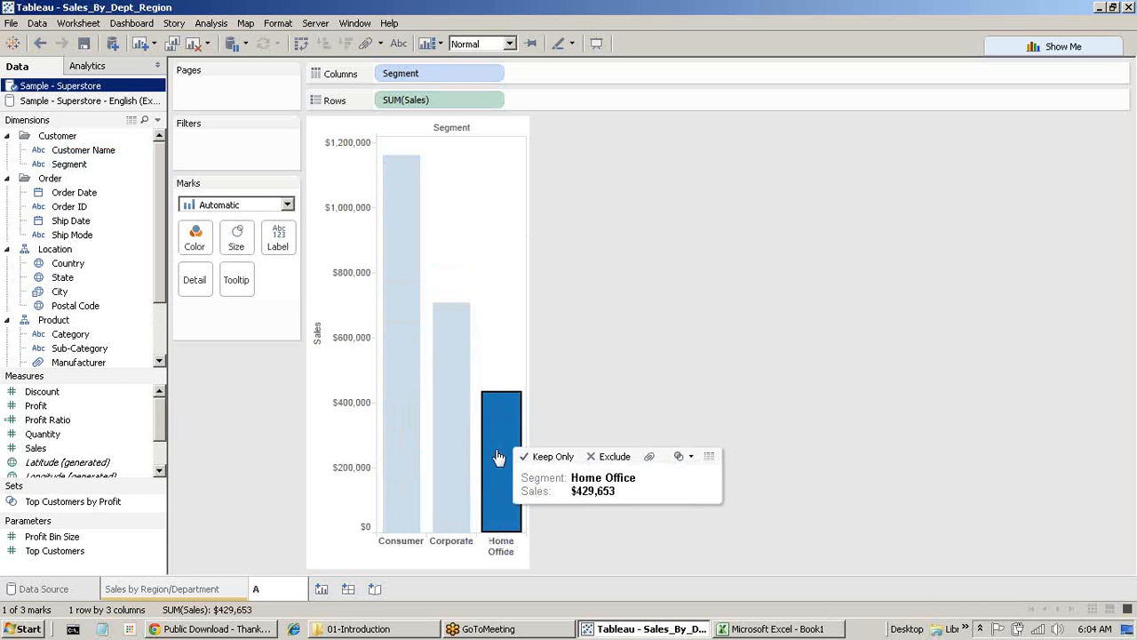
{"action": "left_click", "coordinate": [40, 43]}
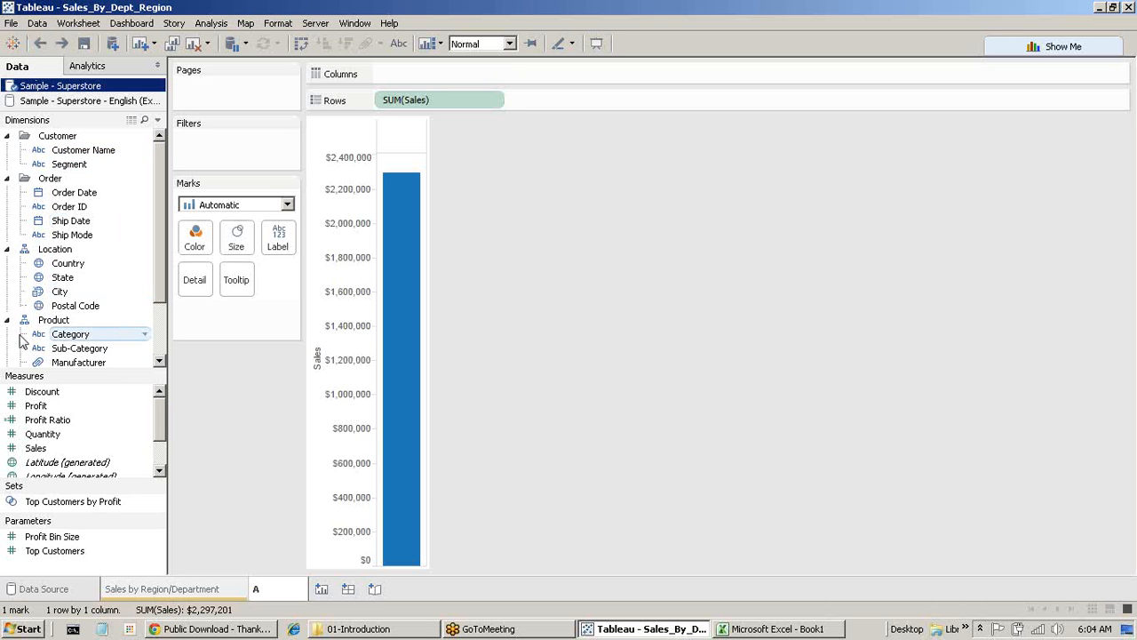
Step: Break the Sales bar down by State and highlight California and Iowa in turn
{"action": "double_click", "coordinate": [64, 277]}
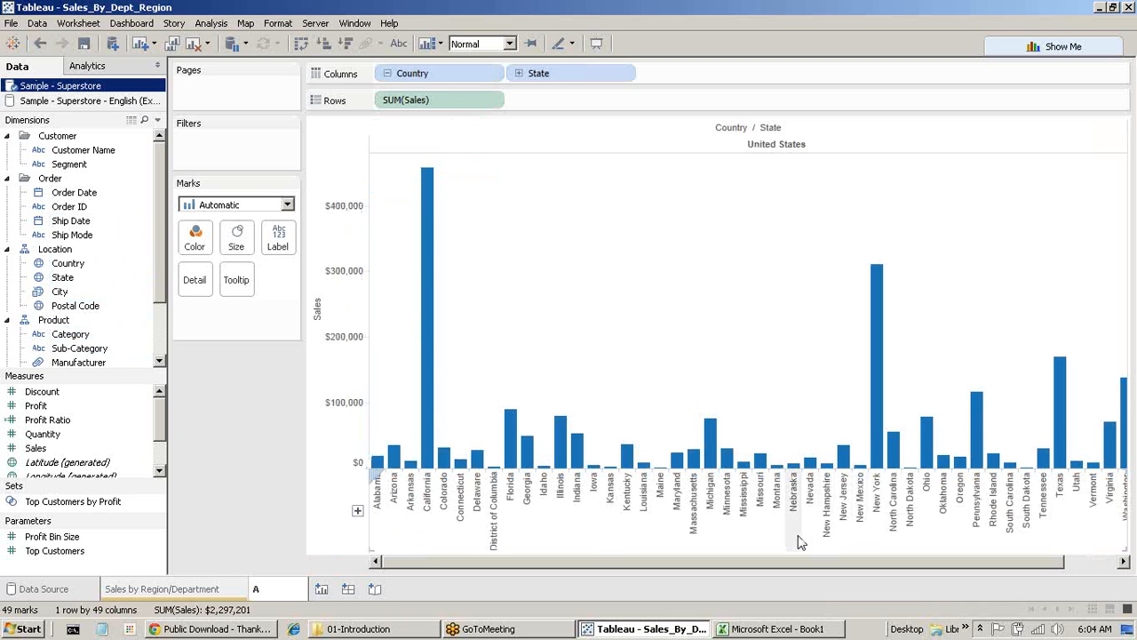
{"action": "left_click", "coordinate": [427, 502]}
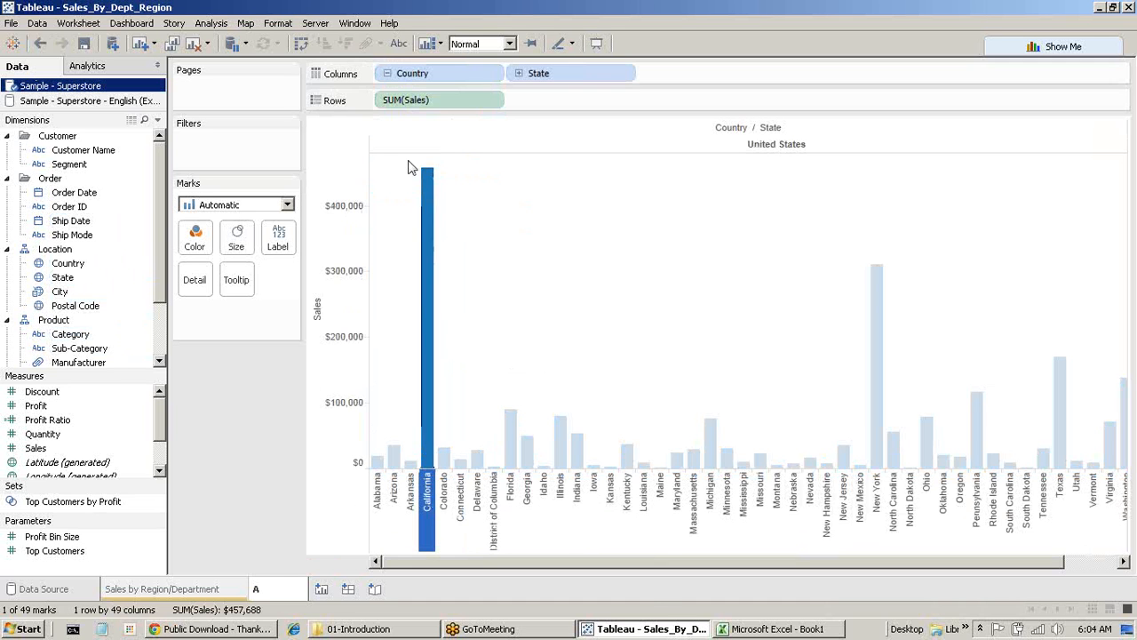
{"action": "left_click", "coordinate": [593, 491]}
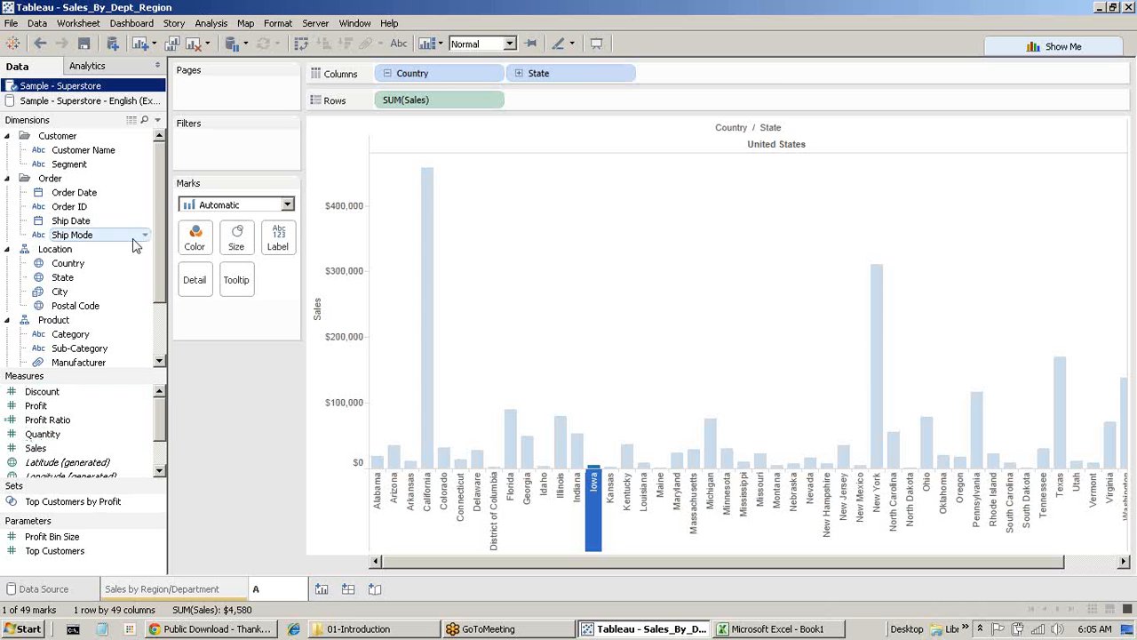
Step: Move Discount from the measures to the dimensions and view the conversion options for Quantity
{"action": "scroll", "coordinate": [101, 291], "scroll_direction": "down", "scroll_amount": 3}
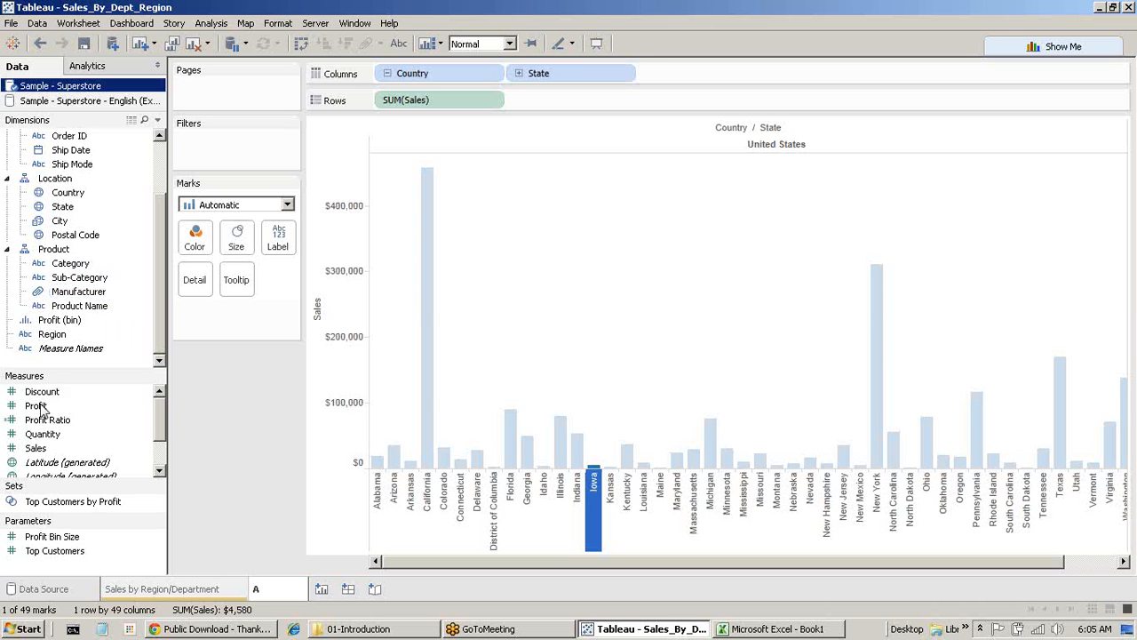
{"action": "left_click_drag", "start_coordinate": [50, 397], "coordinate": [43, 365]}
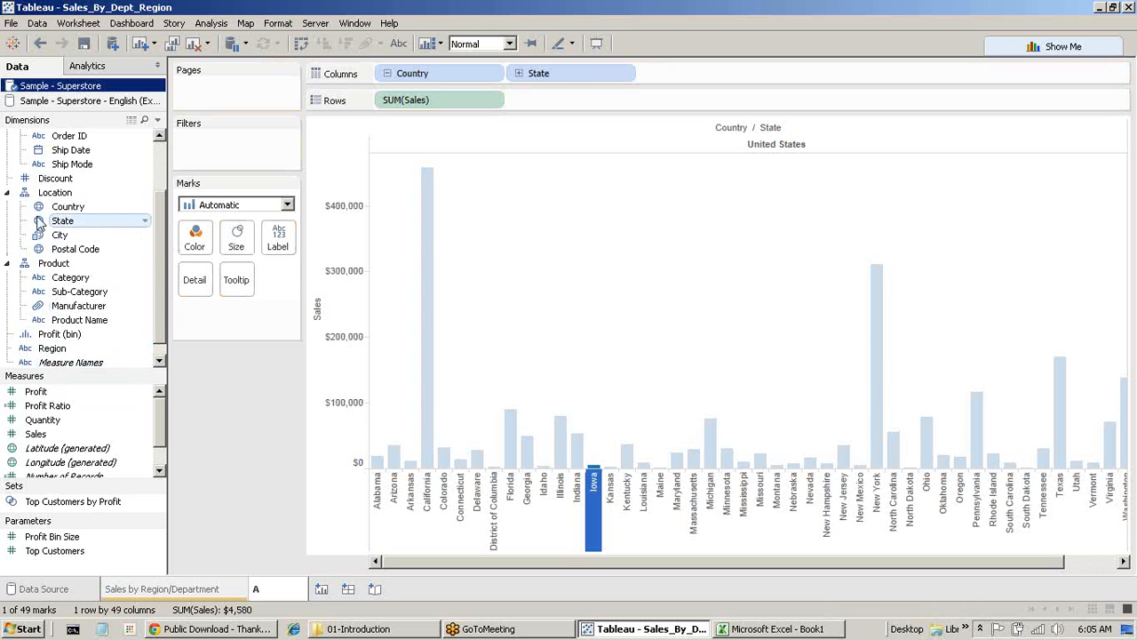
{"action": "right_click", "coordinate": [43, 420]}
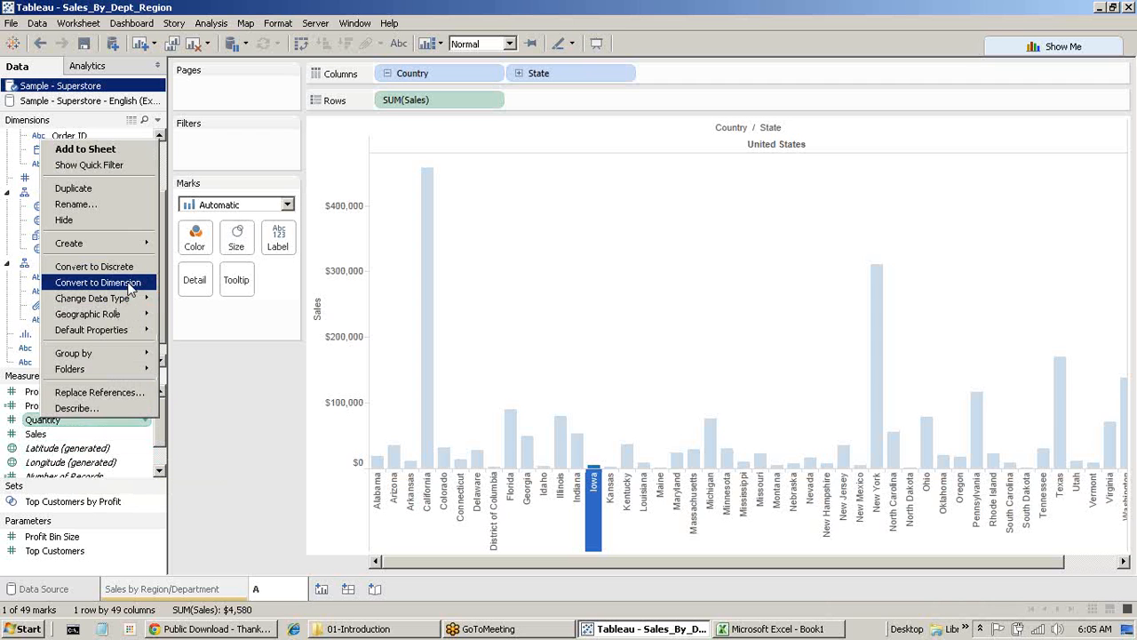
{"action": "left_click", "coordinate": [37, 440]}
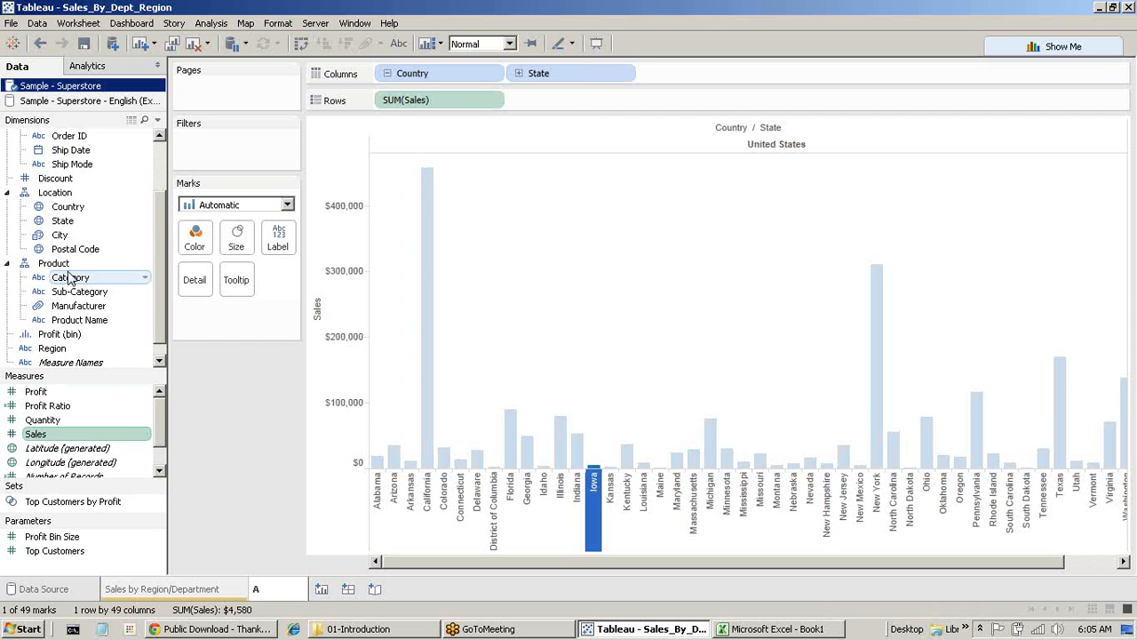
Step: Undo the Discount move, check that field among the measures, and undo the State breakdown and the Sales bar
{"action": "scroll", "coordinate": [71, 282], "scroll_direction": "down", "scroll_amount": 1}
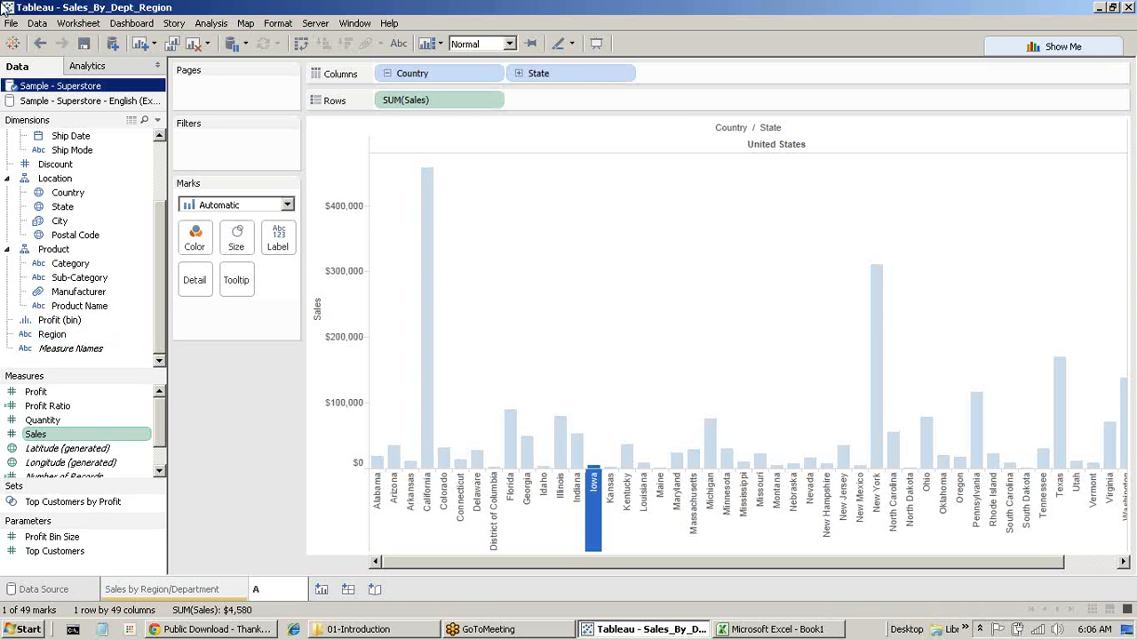
{"action": "left_click", "coordinate": [40, 44]}
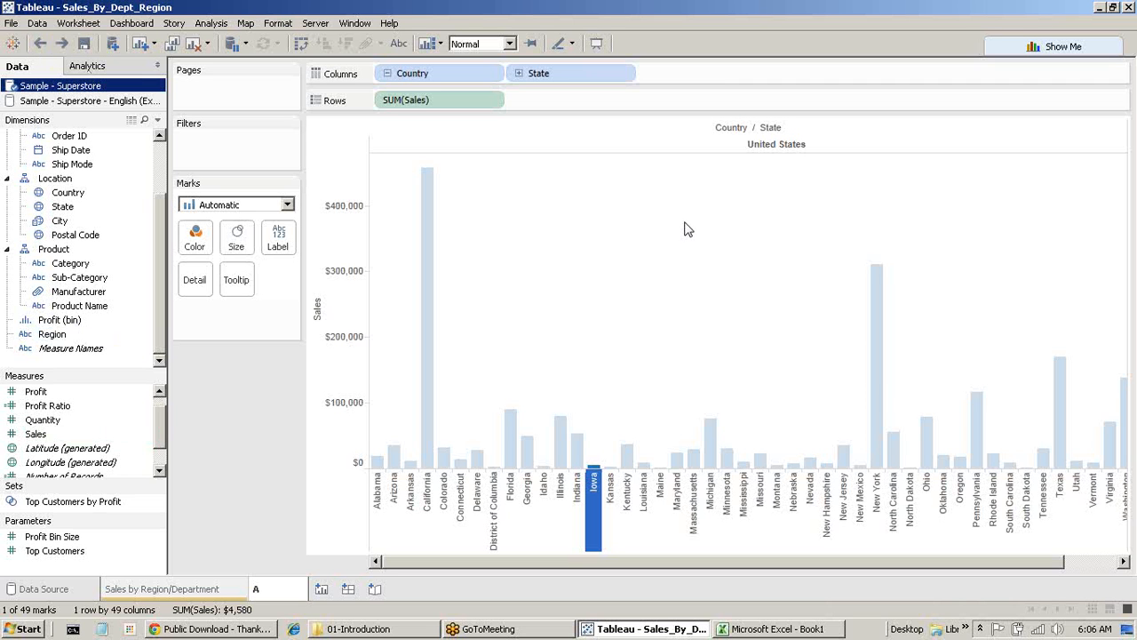
{"action": "scroll", "coordinate": [67, 422], "scroll_direction": "down", "scroll_amount": 1}
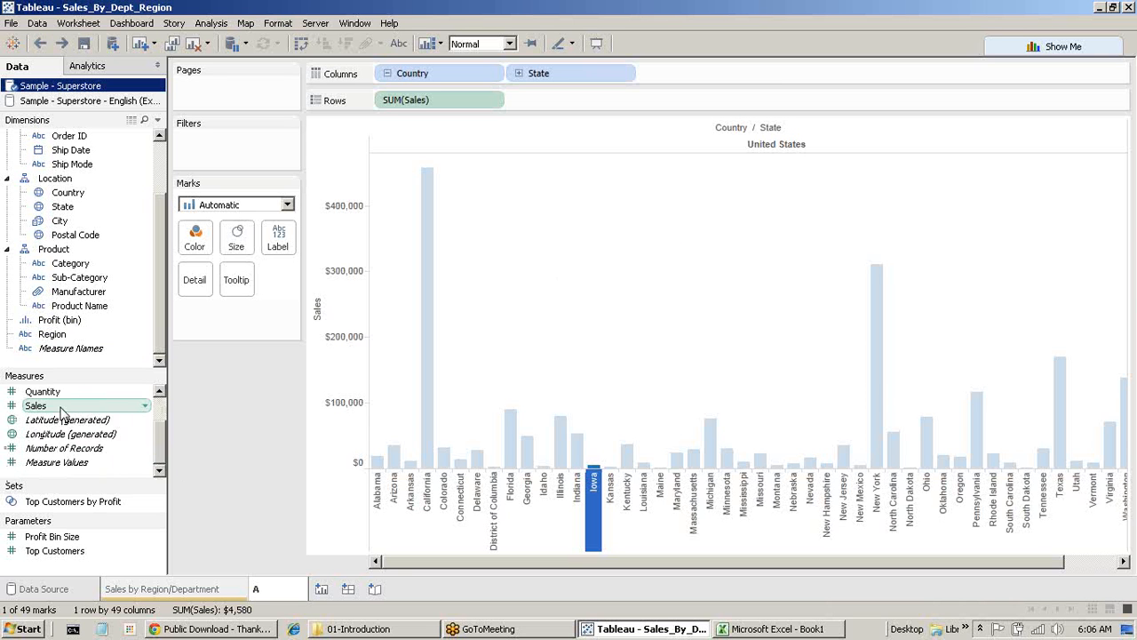
{"action": "scroll", "coordinate": [64, 413], "scroll_direction": "up", "scroll_amount": 1}
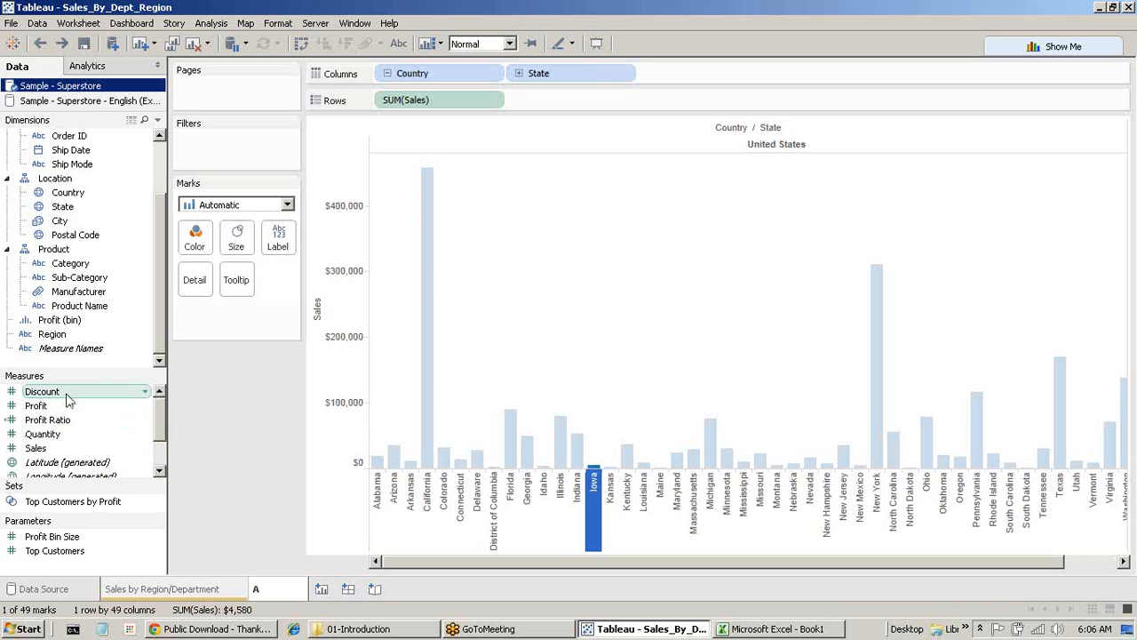
{"action": "left_click", "coordinate": [40, 44]}
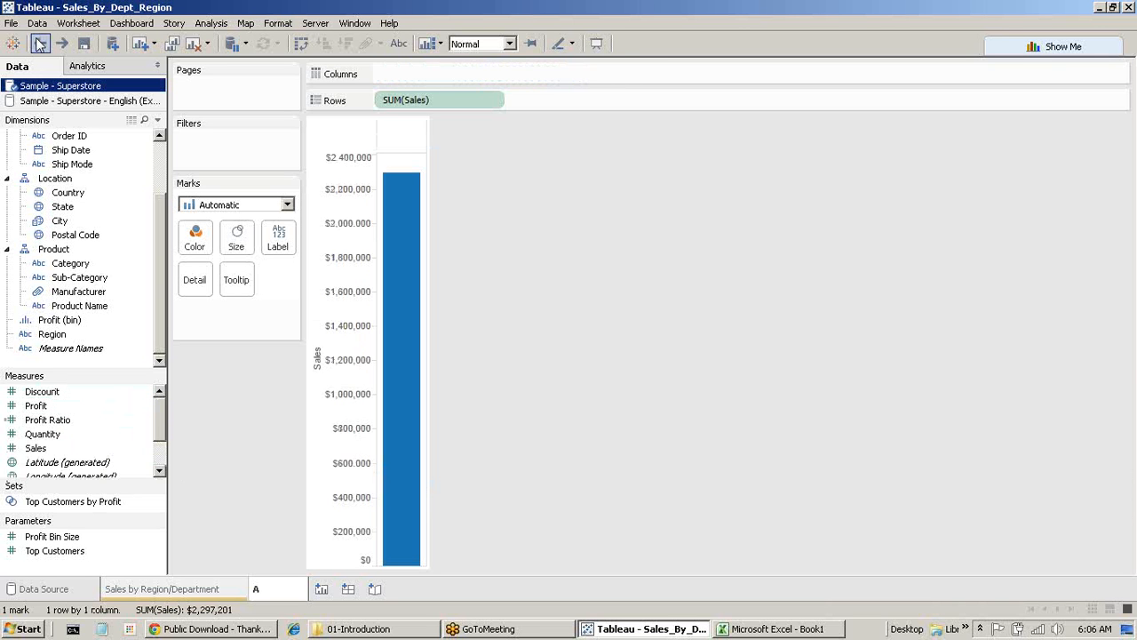
{"action": "left_click", "coordinate": [40, 45]}
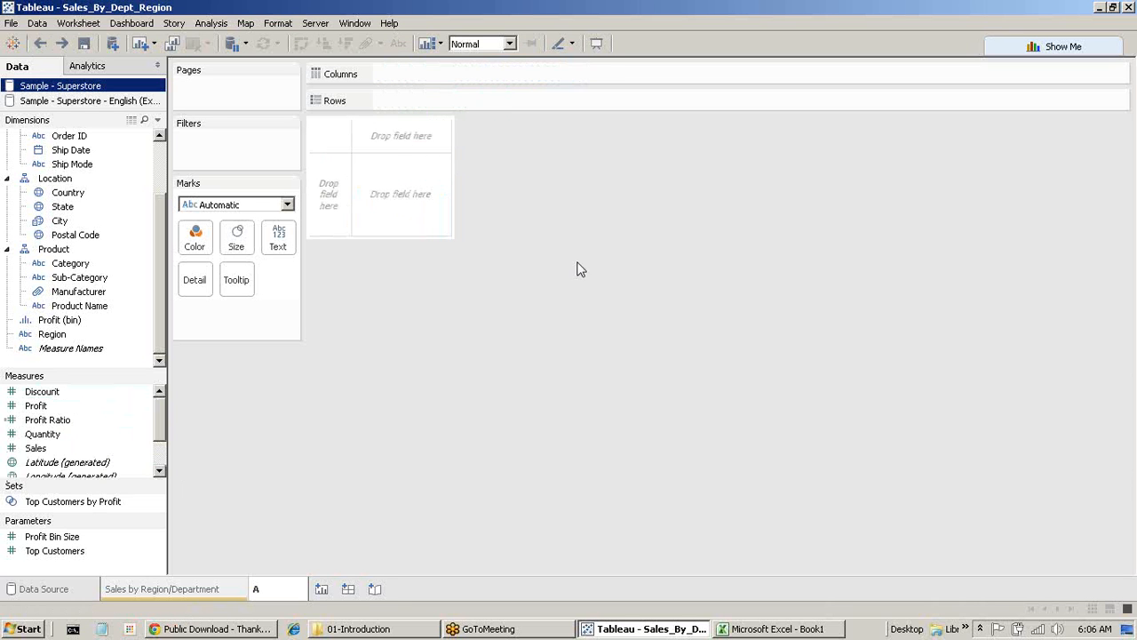
Step: Redo the undone chart changes and undo everything again, back through the renaming of the sheet
{"action": "left_click", "coordinate": [62, 44]}
{"action": "left_click", "coordinate": [67, 45]}
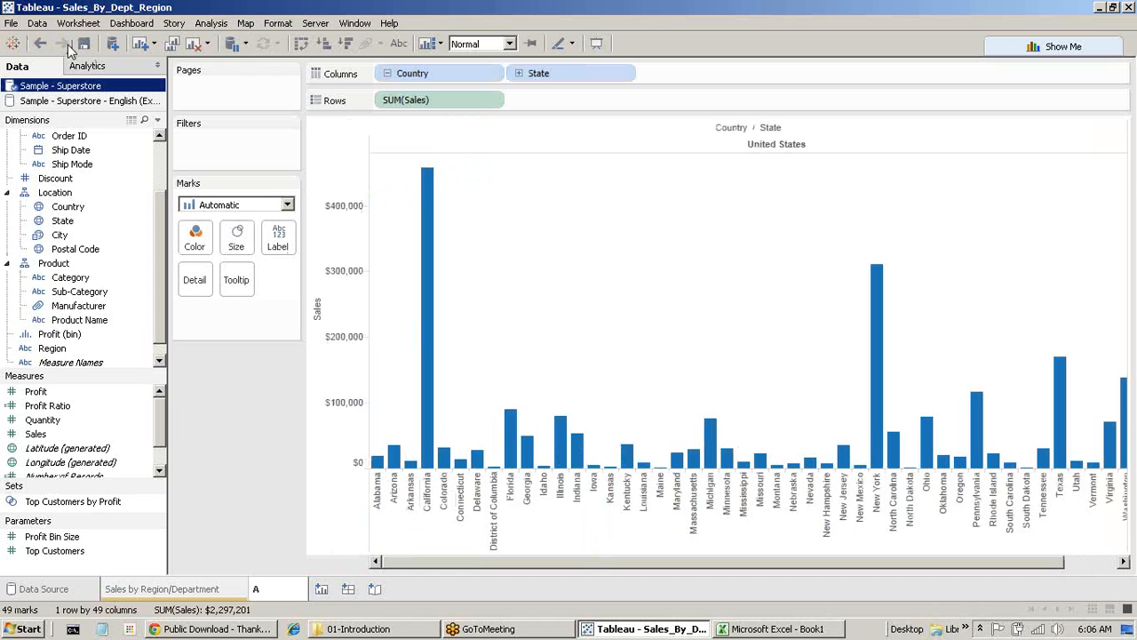
{"action": "left_click", "coordinate": [43, 46]}
{"action": "left_click", "coordinate": [43, 46]}
{"action": "left_click", "coordinate": [42, 46]}
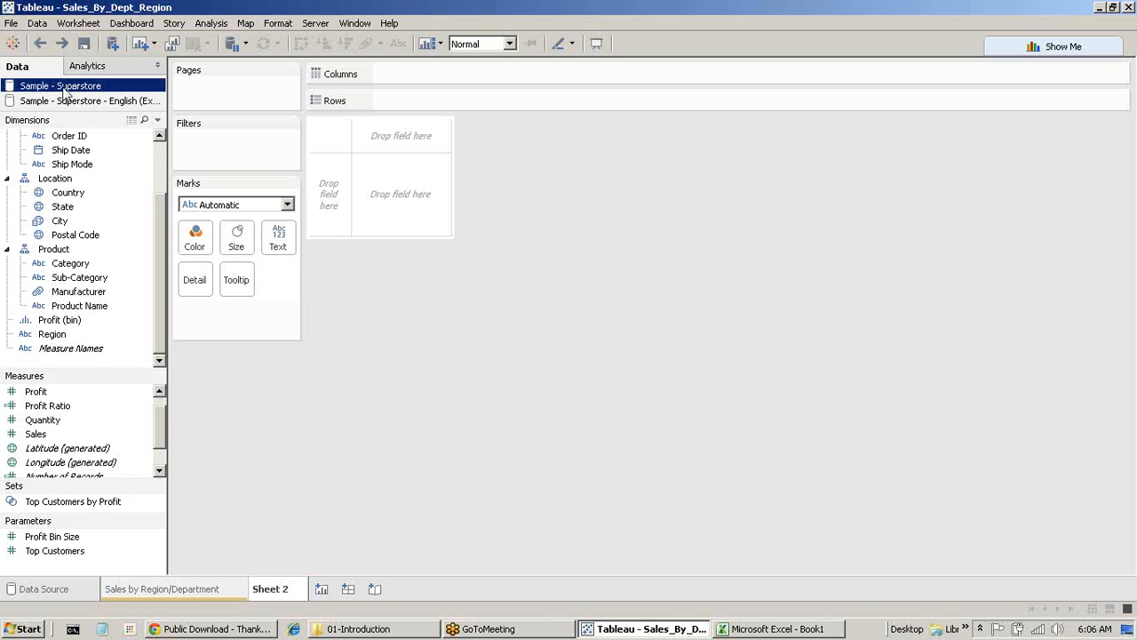
Step: Add the Sales measure to the empty Sheet 2, inspect its bar and undo the addition
{"action": "scroll", "coordinate": [163, 158], "scroll_direction": "up", "scroll_amount": 2}
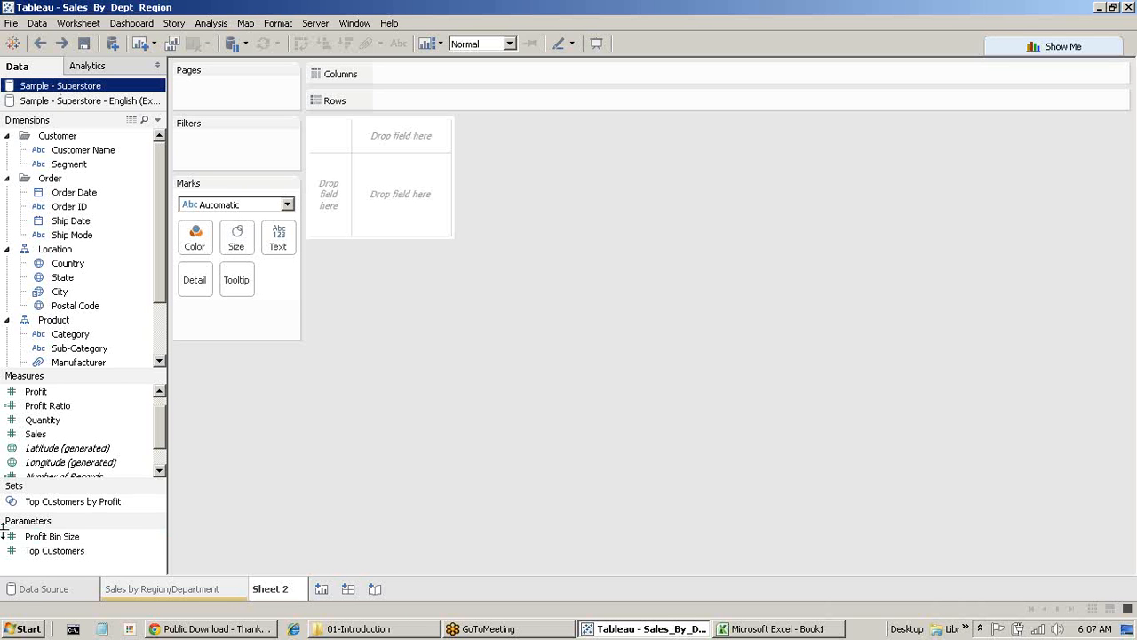
{"action": "double_click", "coordinate": [55, 434]}
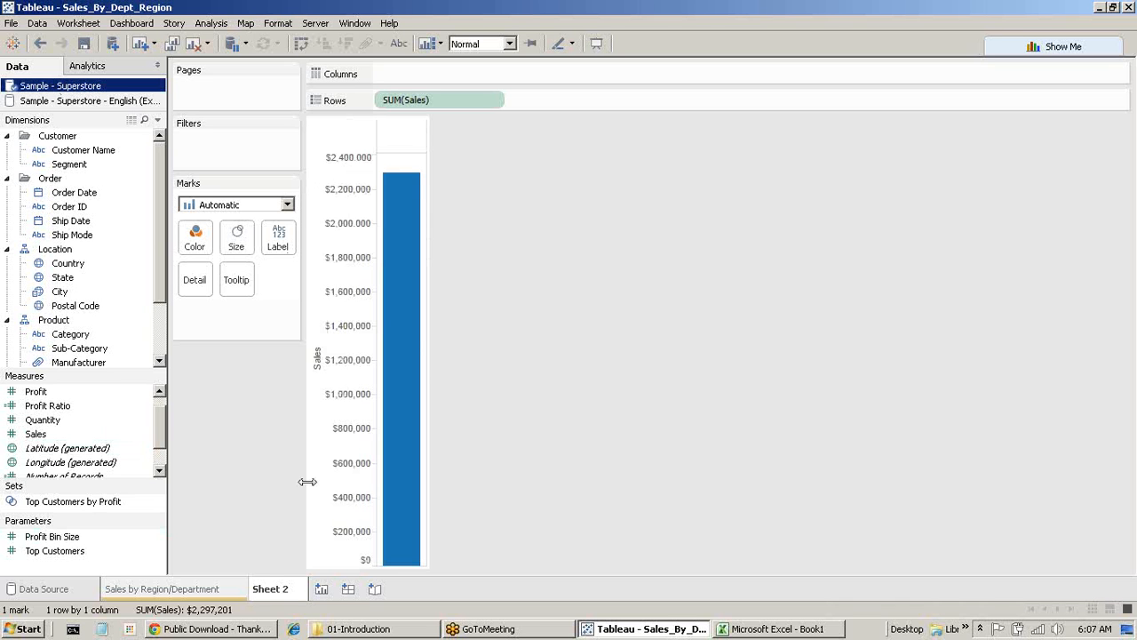
{"action": "mouse_move", "coordinate": [395, 204]}
{"action": "left_click", "coordinate": [40, 43]}
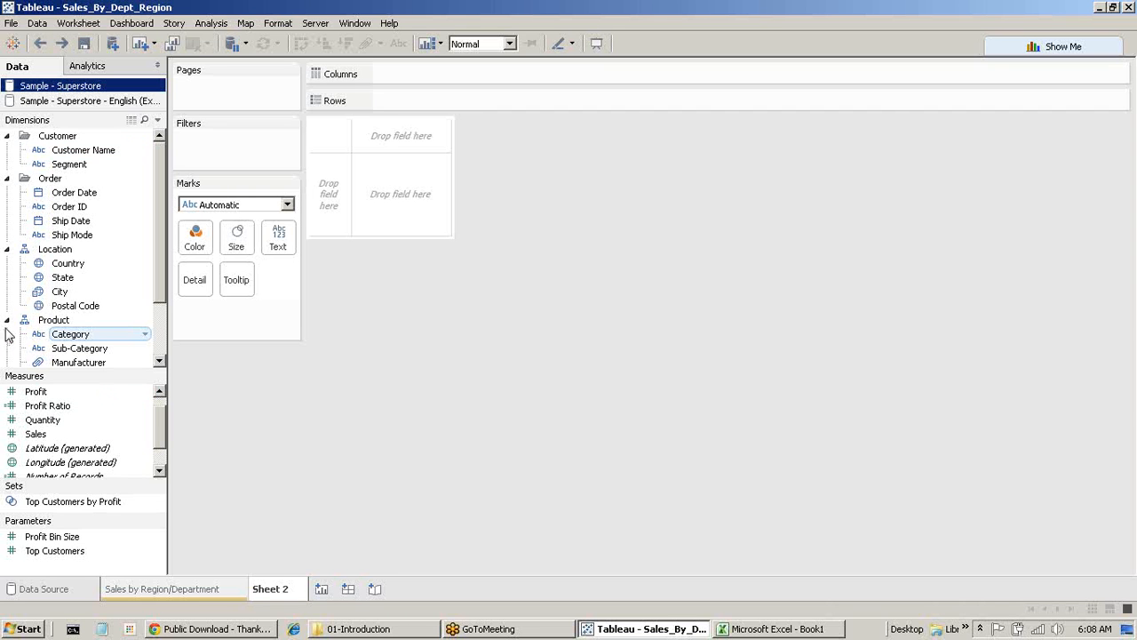
Step: Collapse the Product, Location, Order and Customer groups in the list of dimensions
{"action": "left_click", "coordinate": [7, 320]}
{"action": "left_click", "coordinate": [7, 248]}
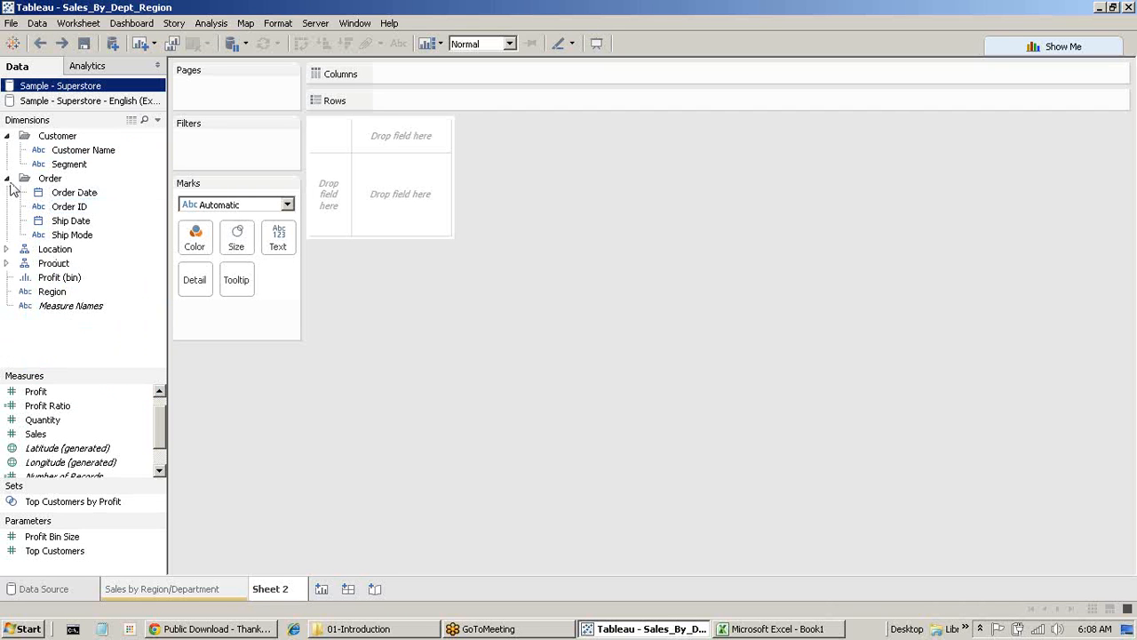
{"action": "left_click", "coordinate": [7, 178]}
{"action": "left_click", "coordinate": [7, 135]}
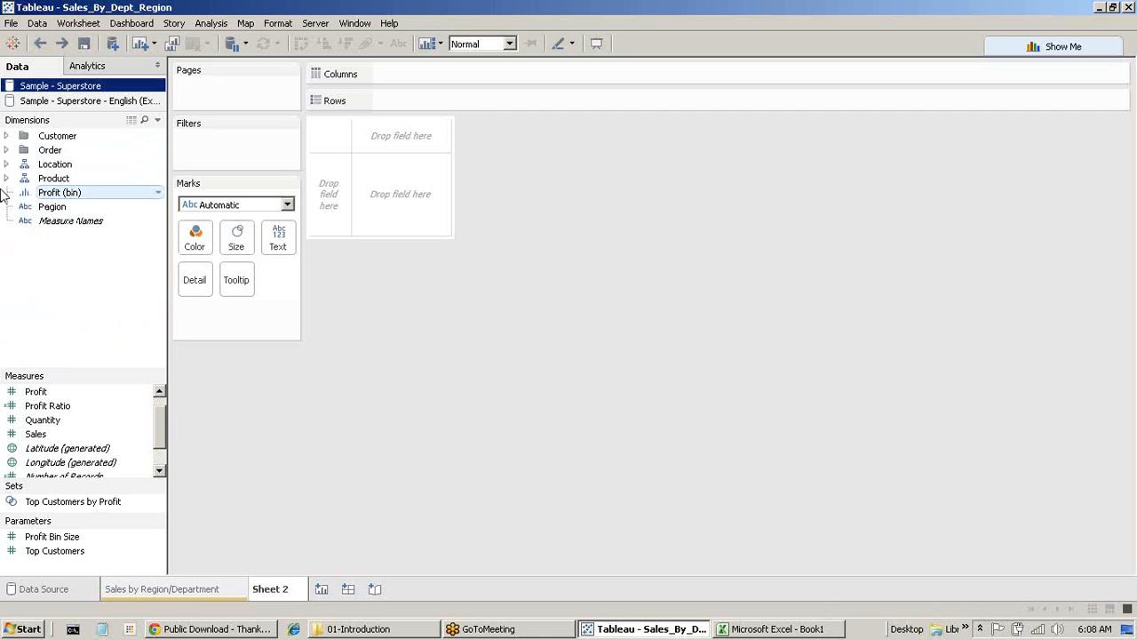
Step: Expand the Customer, Order, Location and Product groups to look through their dimension fields
{"action": "left_click", "coordinate": [8, 135]}
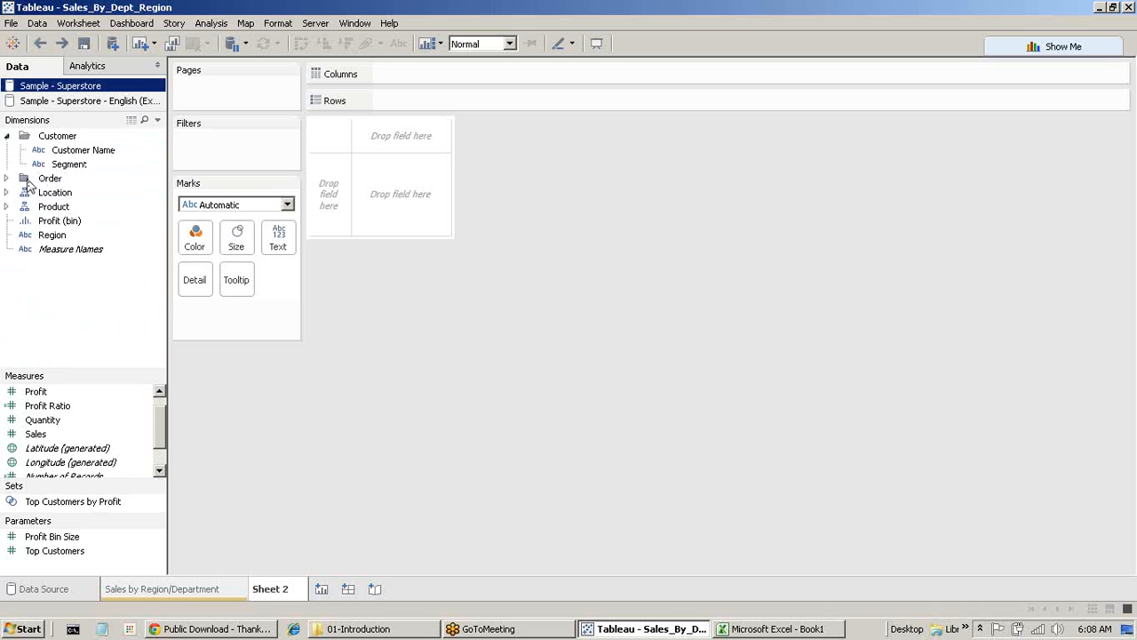
{"action": "left_click", "coordinate": [7, 177]}
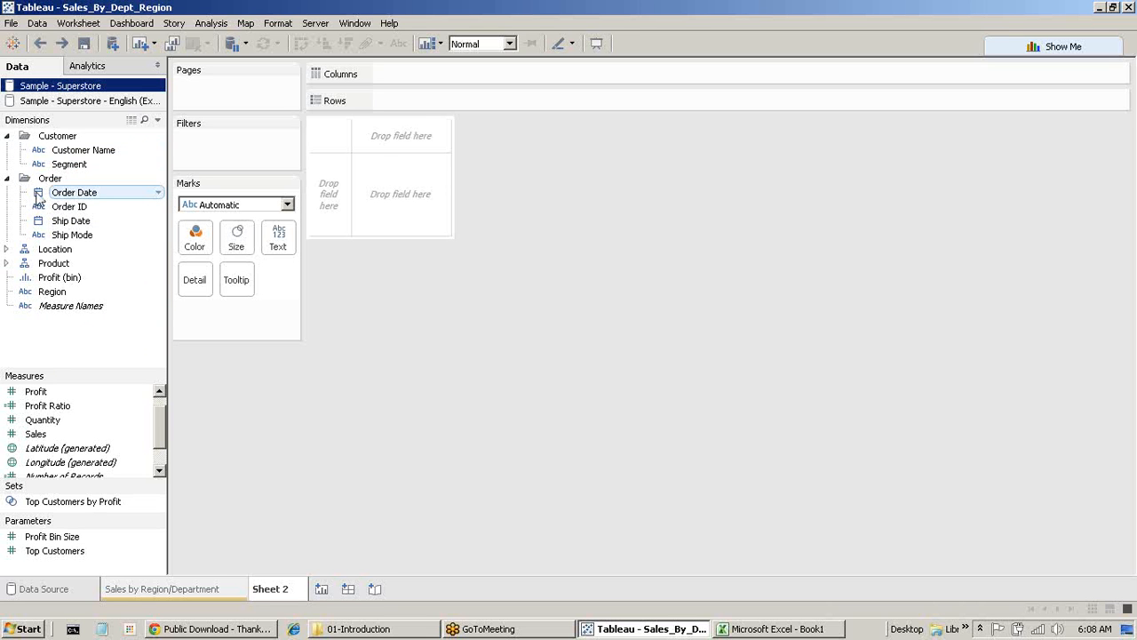
{"action": "left_click", "coordinate": [7, 249]}
{"action": "left_click", "coordinate": [7, 320]}
{"action": "scroll", "coordinate": [54, 311], "scroll_direction": "down", "scroll_amount": 2}
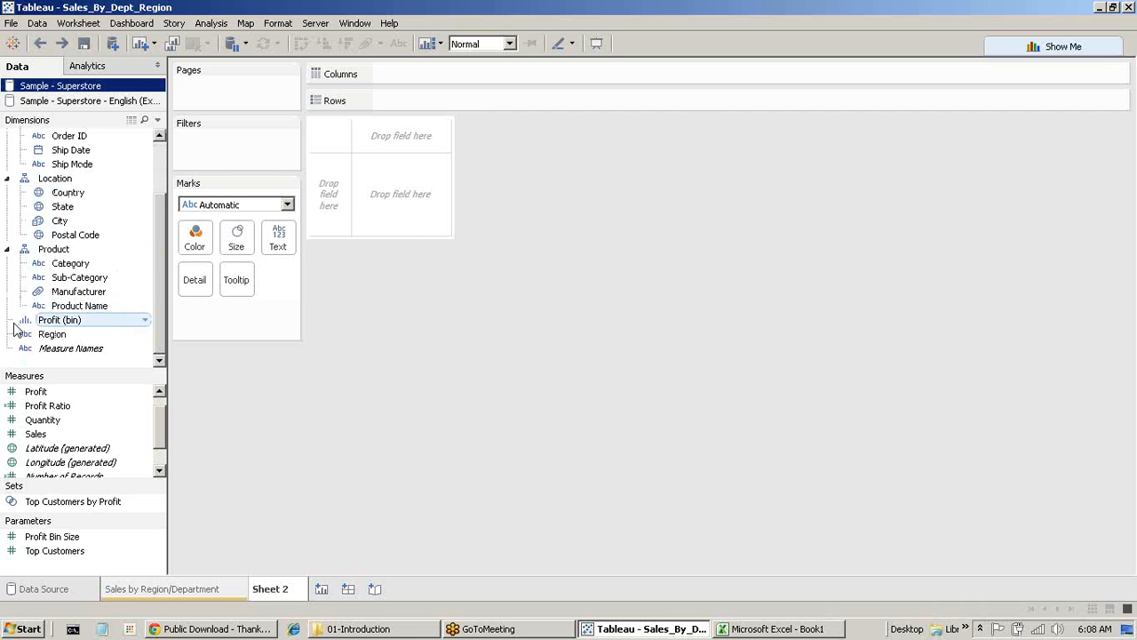
Step: Look through the dimension fields, their hierarchies and type icons, and the start of the list of measures
{"action": "scroll", "coordinate": [14, 329], "scroll_direction": "up", "scroll_amount": 2}
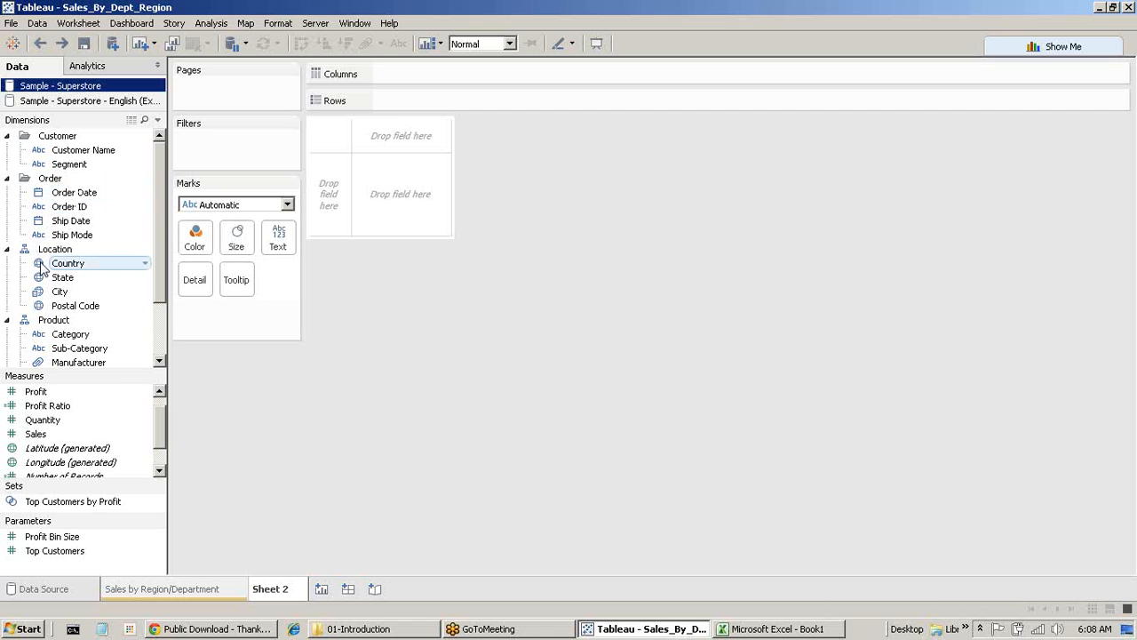
{"action": "scroll", "coordinate": [40, 269], "scroll_direction": "down", "scroll_amount": 1}
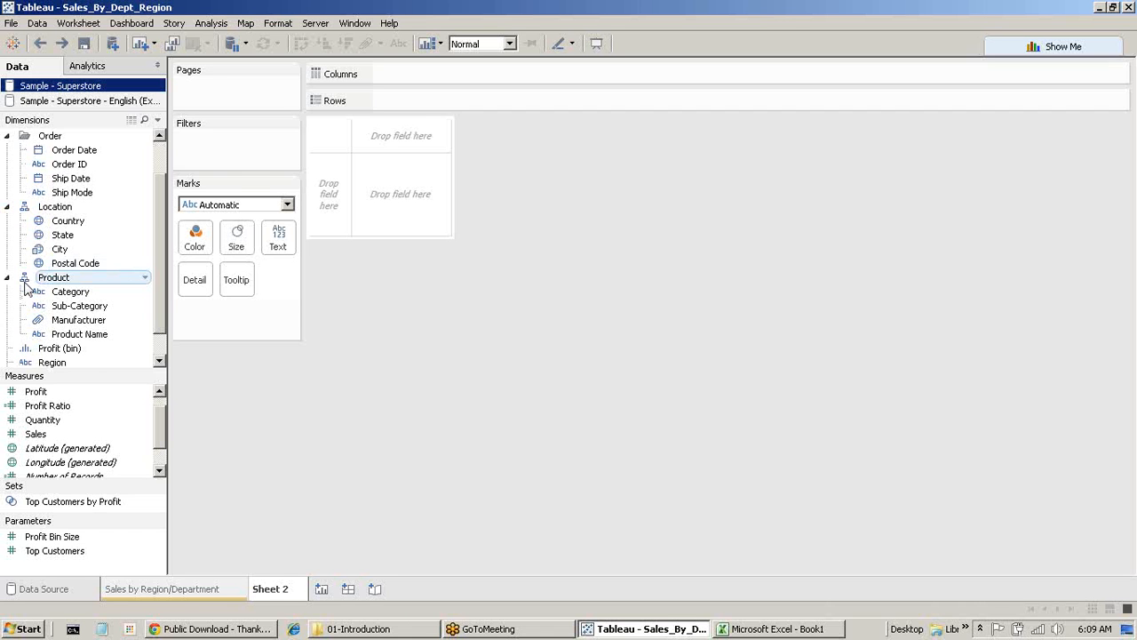
{"action": "scroll", "coordinate": [35, 307], "scroll_direction": "down", "scroll_amount": 2}
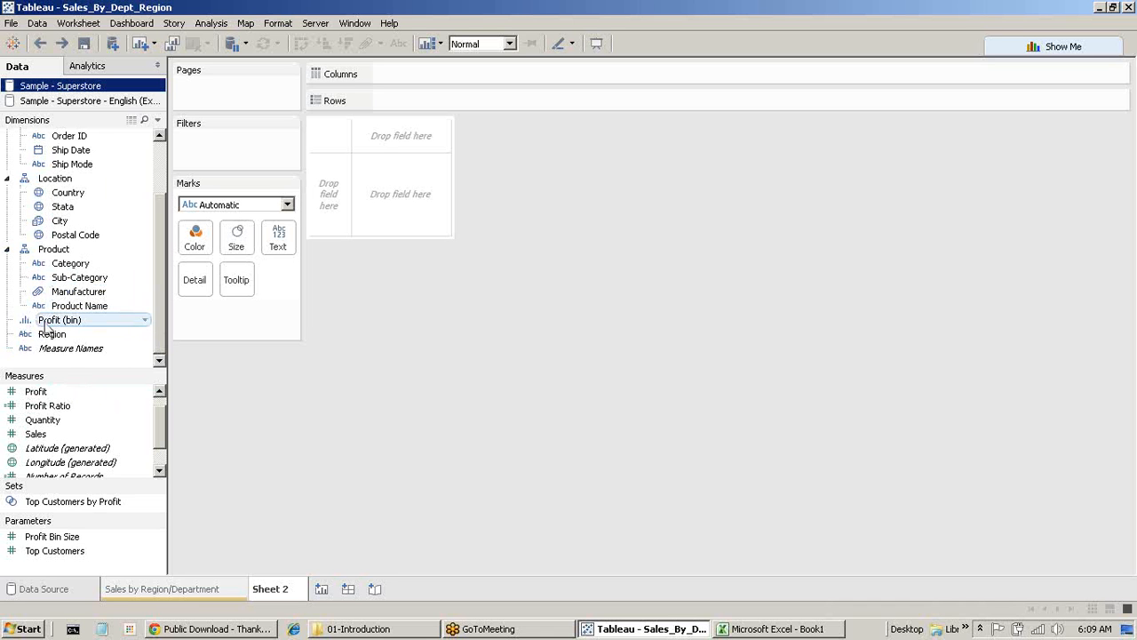
{"action": "scroll", "coordinate": [72, 478], "scroll_direction": "up", "scroll_amount": 1}
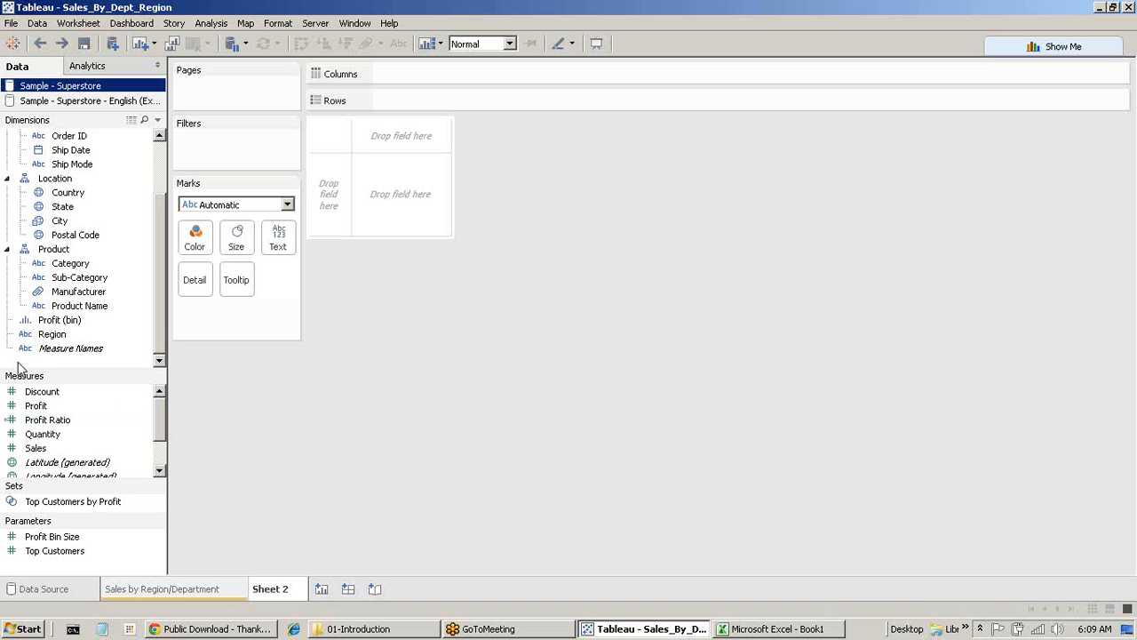
Step: Return to the Sales by Region/Department sheet and undo the remaining changes, including Sheet 2, the Category drill-down and the second data source
{"action": "left_click", "coordinate": [178, 589]}
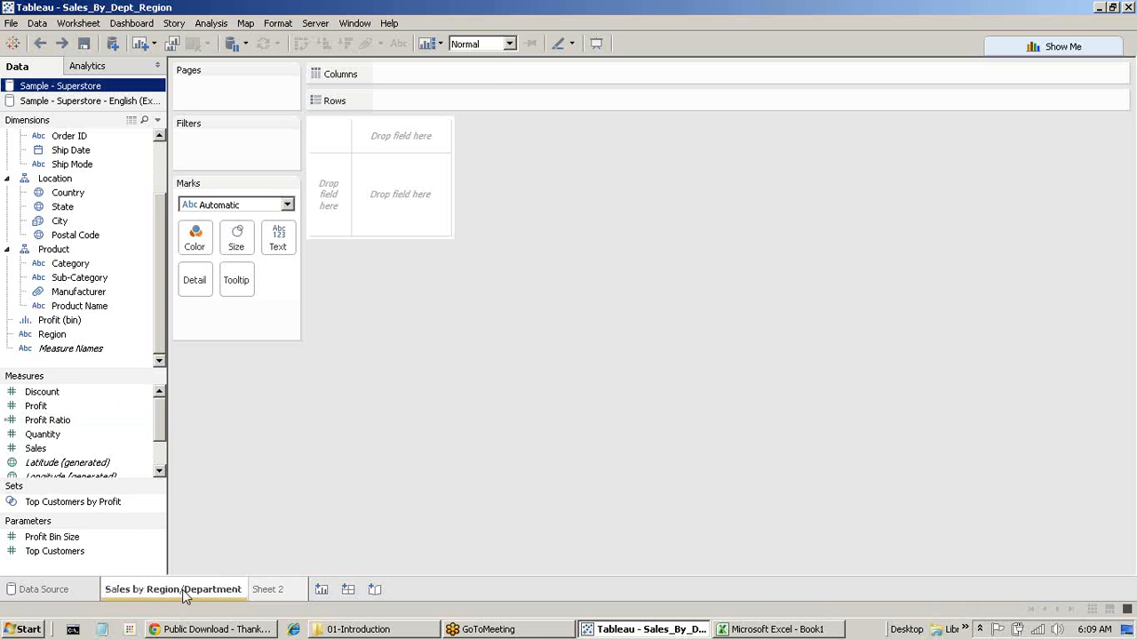
{"action": "left_click", "coordinate": [40, 43]}
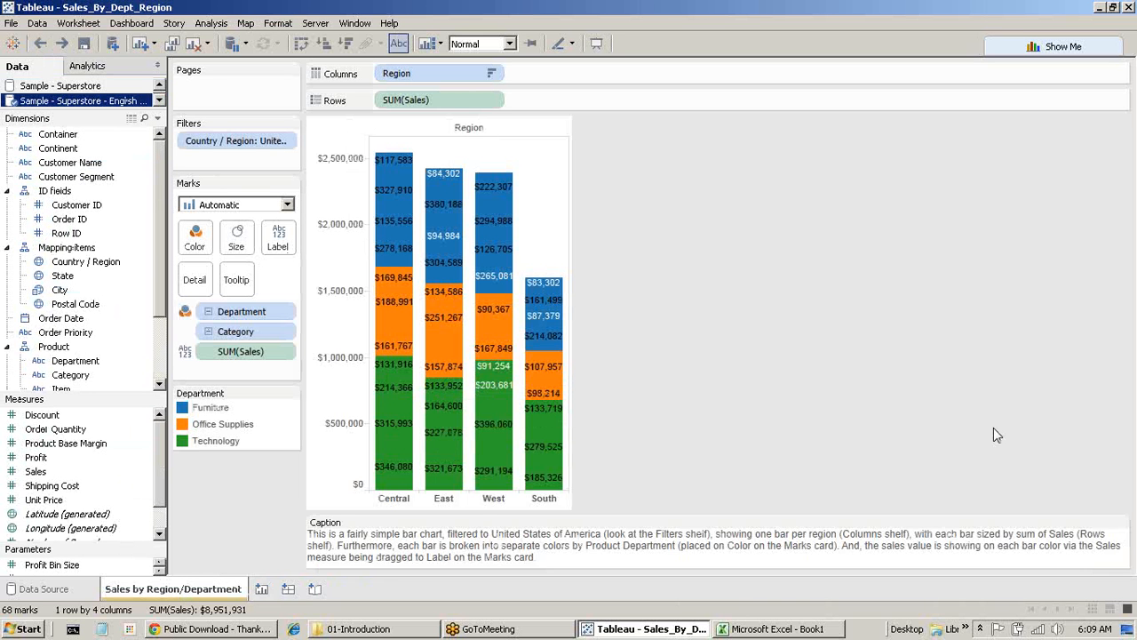
{"action": "left_click", "coordinate": [37, 24]}
{"action": "left_click", "coordinate": [835, 120]}
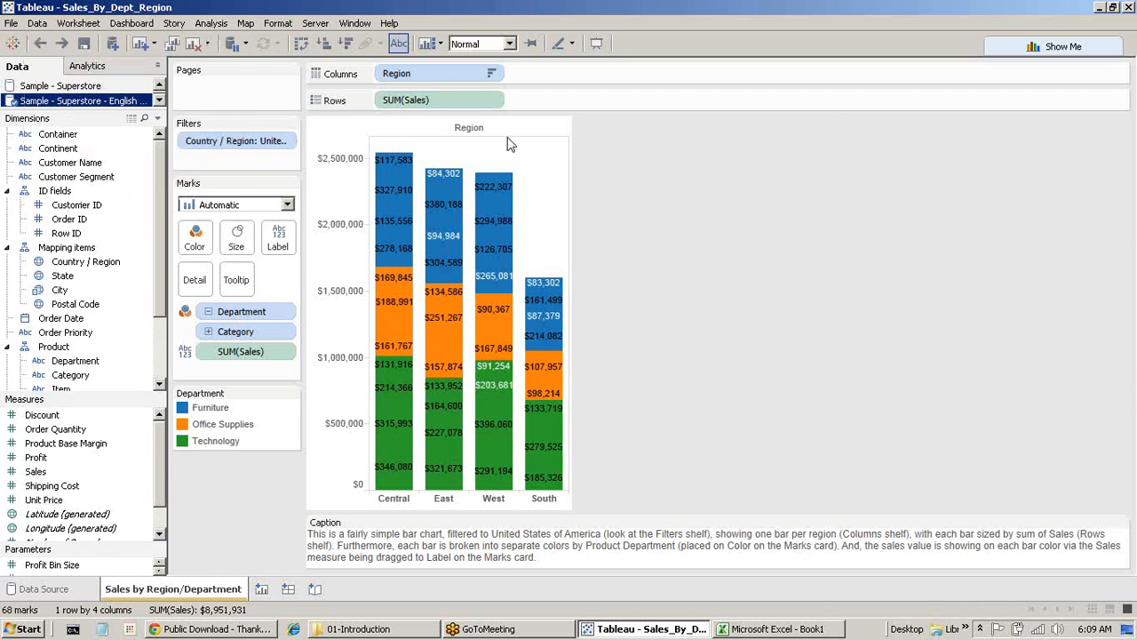
{"action": "left_click", "coordinate": [40, 45]}
{"action": "left_click", "coordinate": [40, 44]}
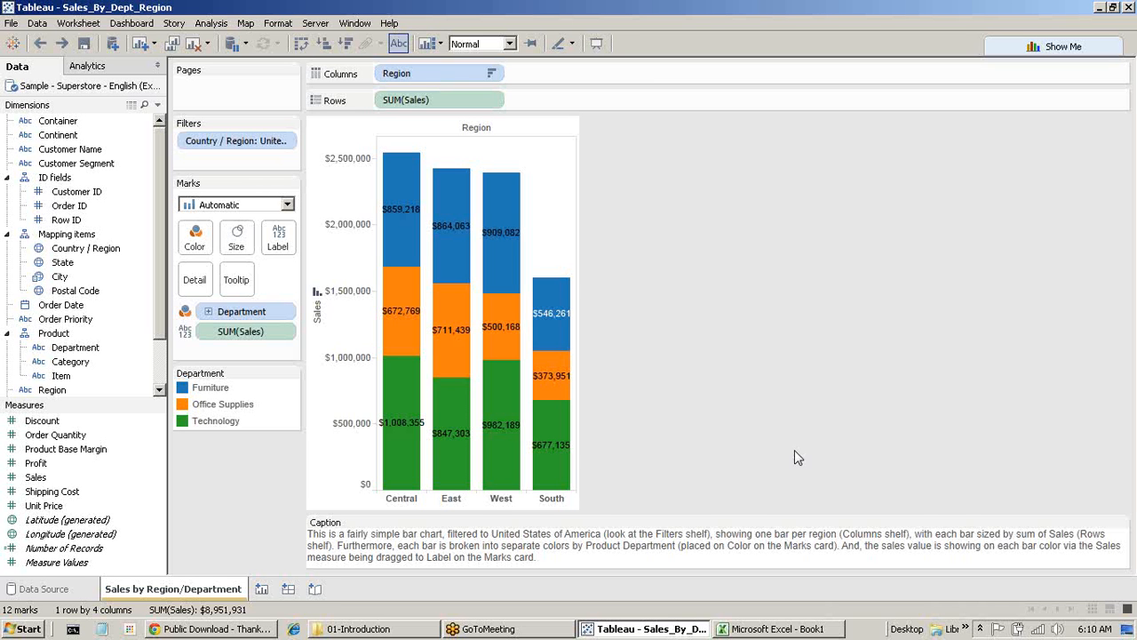
Step: Create a new worksheet and build a text table of Sales by Region
{"action": "left_click", "coordinate": [263, 596]}
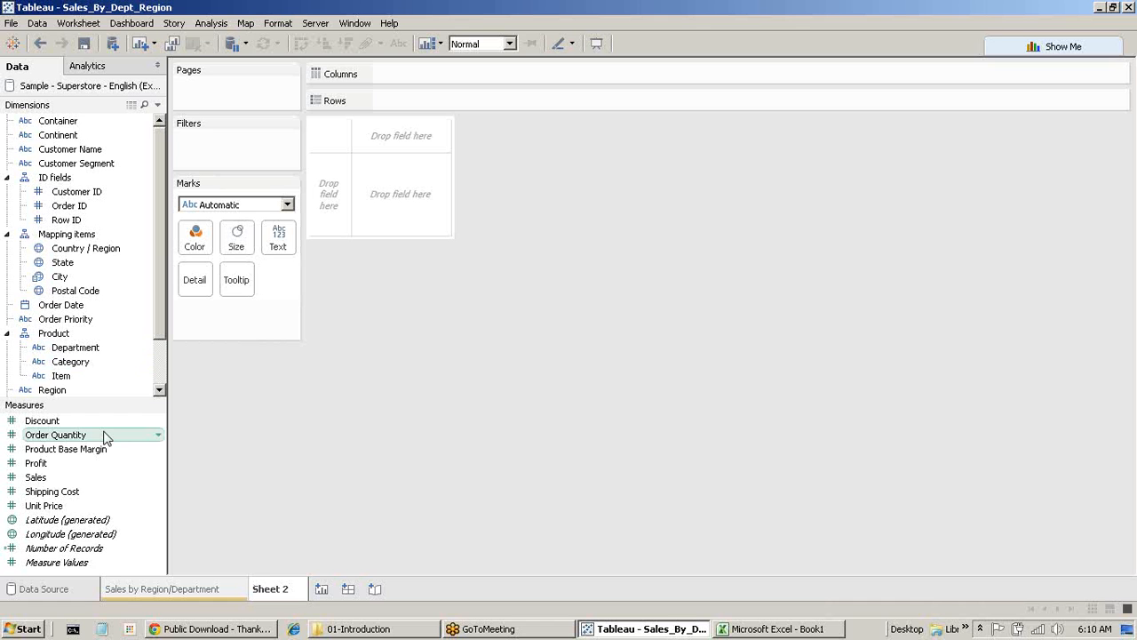
{"action": "left_click", "coordinate": [53, 481]}
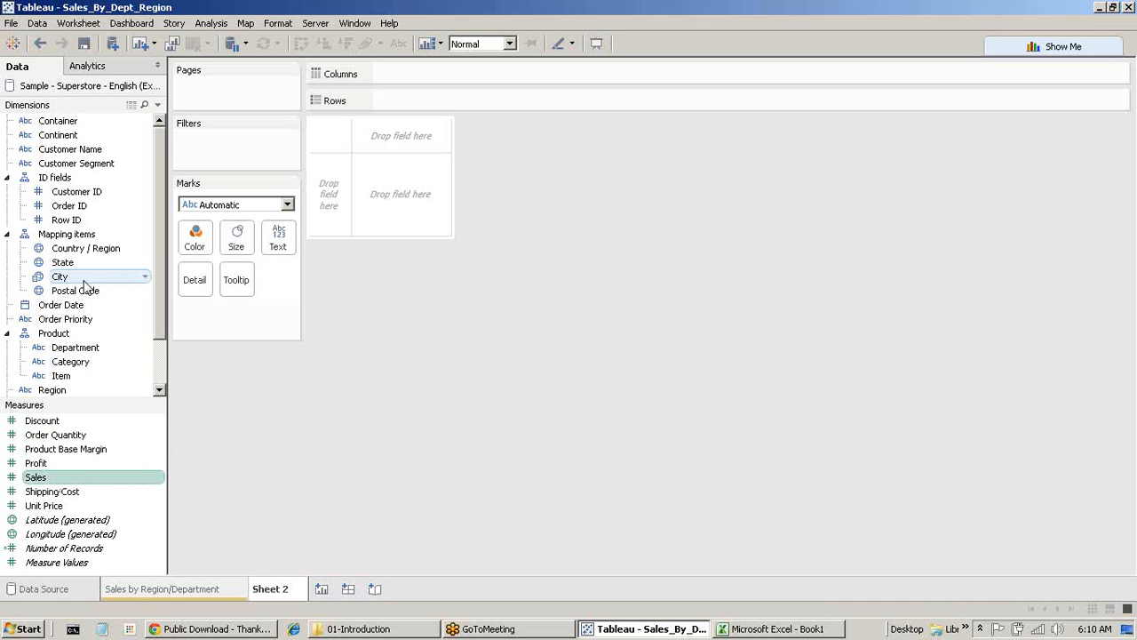
{"action": "scroll", "coordinate": [87, 295], "scroll_direction": "down", "scroll_amount": 2}
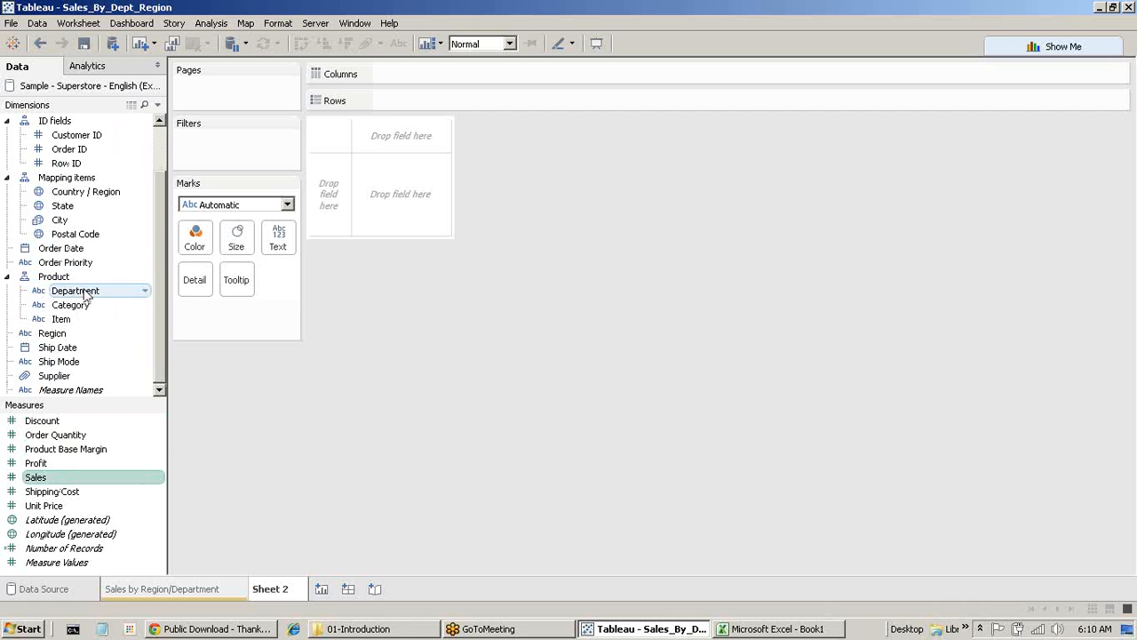
{"action": "left_click", "coordinate": [67, 334]}
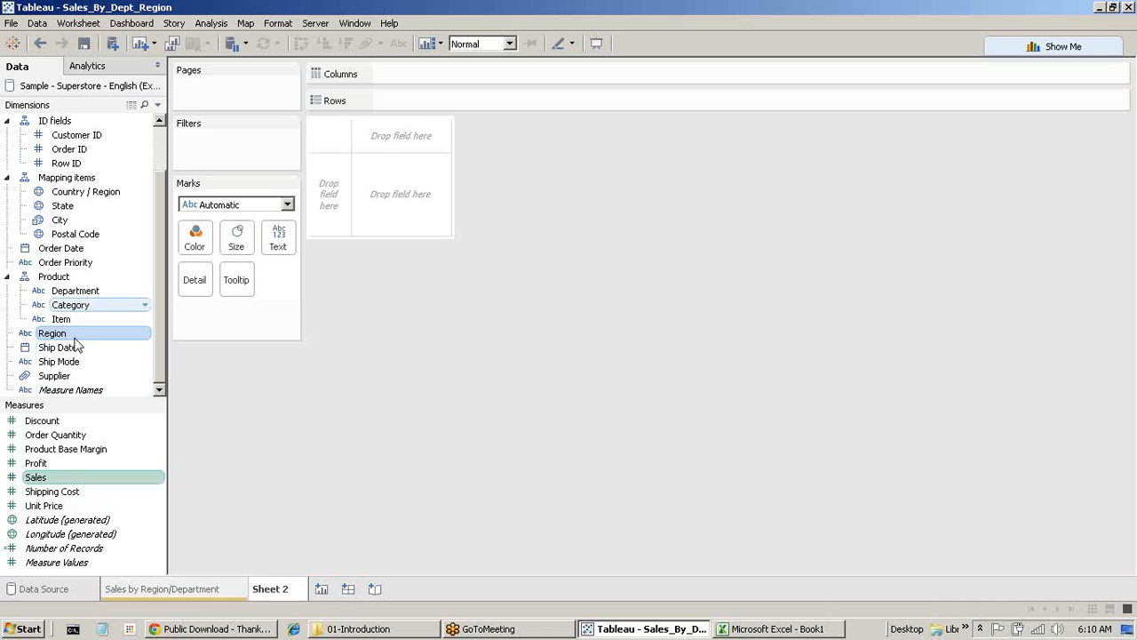
{"action": "double_click", "coordinate": [79, 332]}
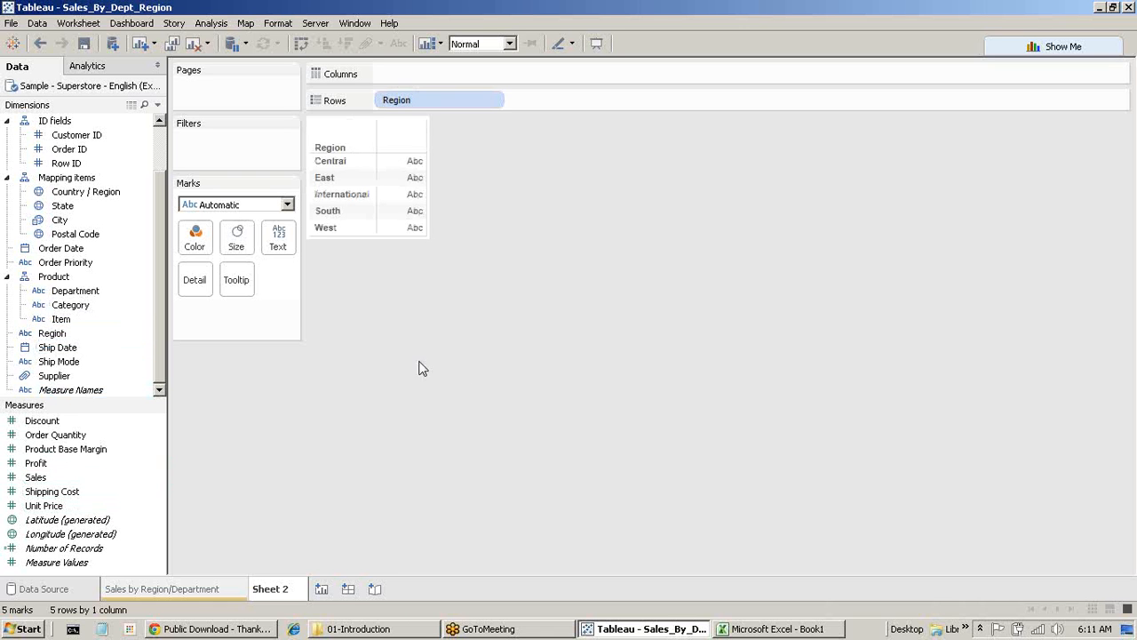
{"action": "double_click", "coordinate": [40, 478]}
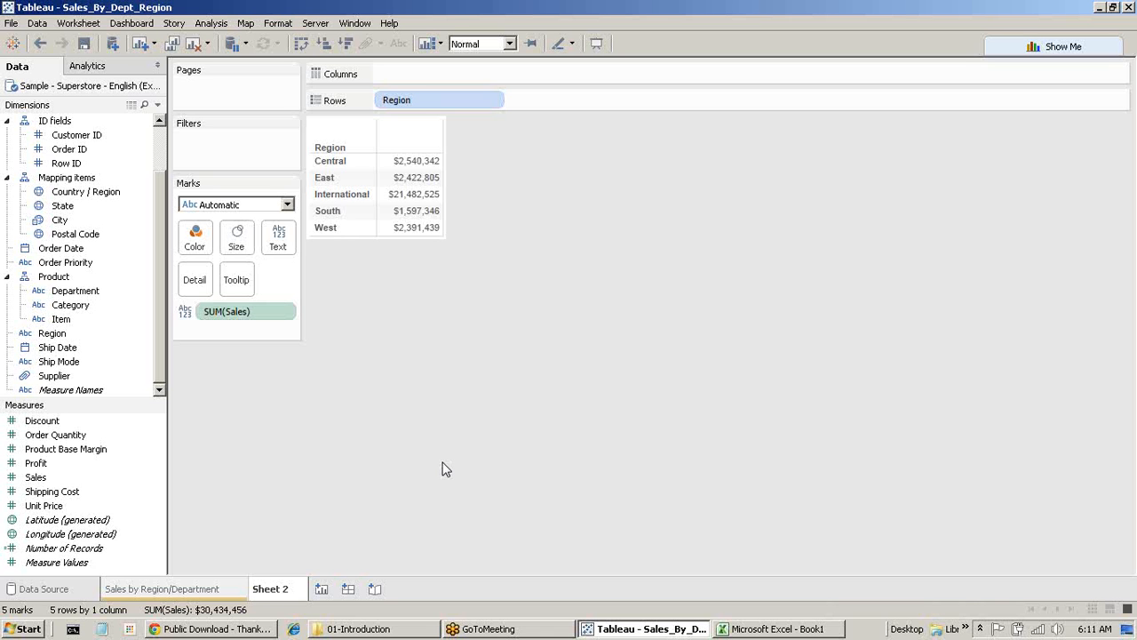
Step: Use Show Me to turn the table into horizontal bars, try a pie chart, and return to horizontal bars
{"action": "mouse_move", "coordinate": [409, 197]}
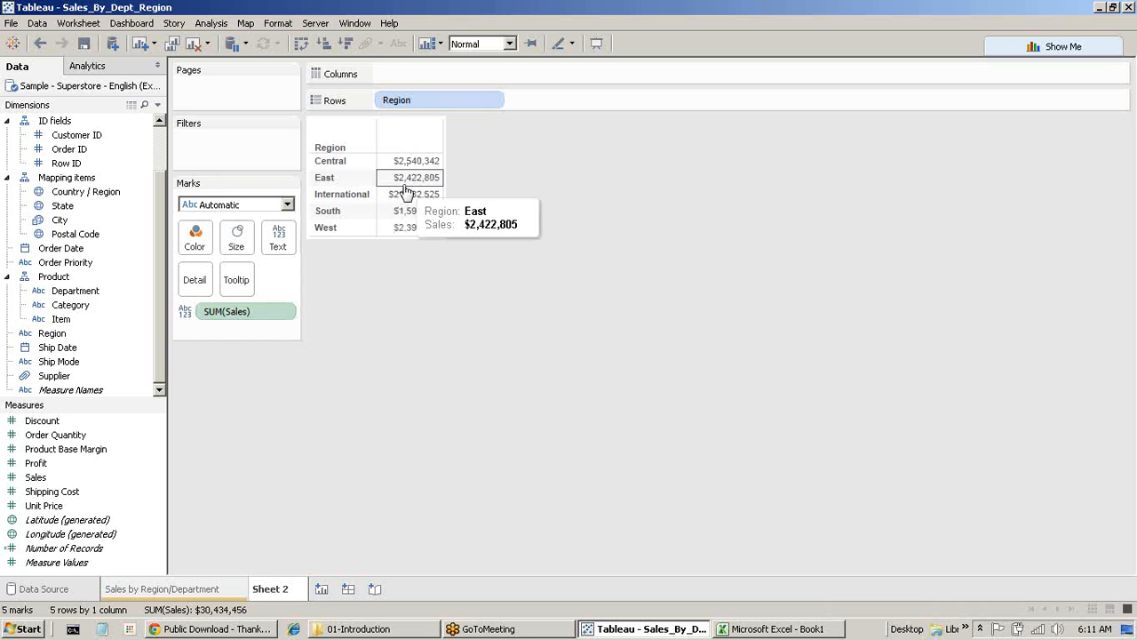
{"action": "left_click", "coordinate": [1033, 51]}
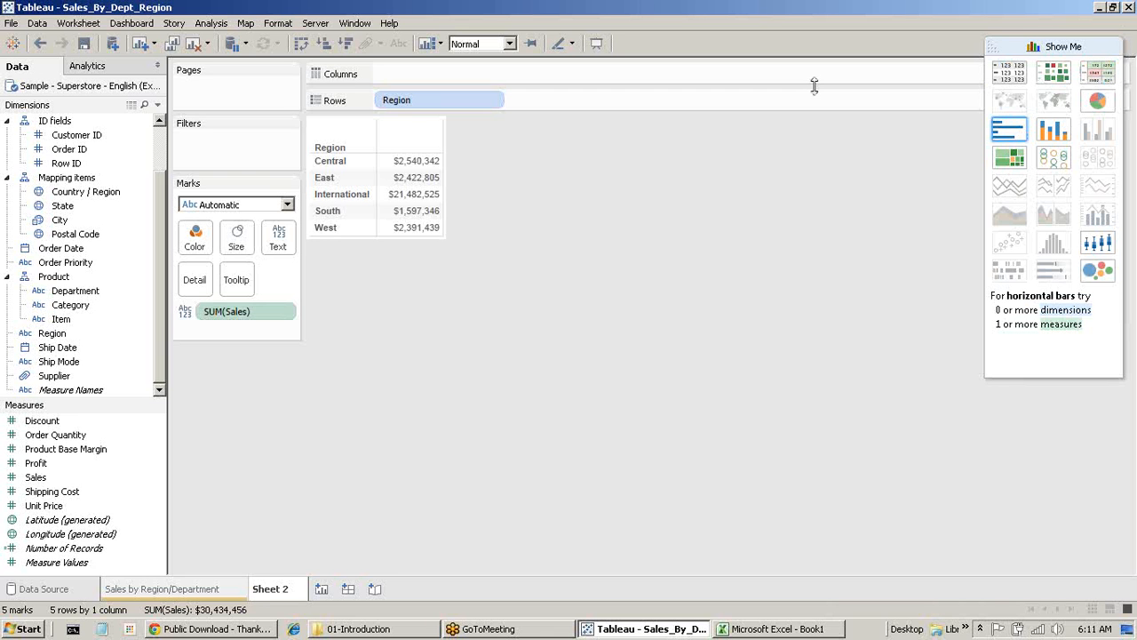
{"action": "left_click", "coordinate": [1009, 132]}
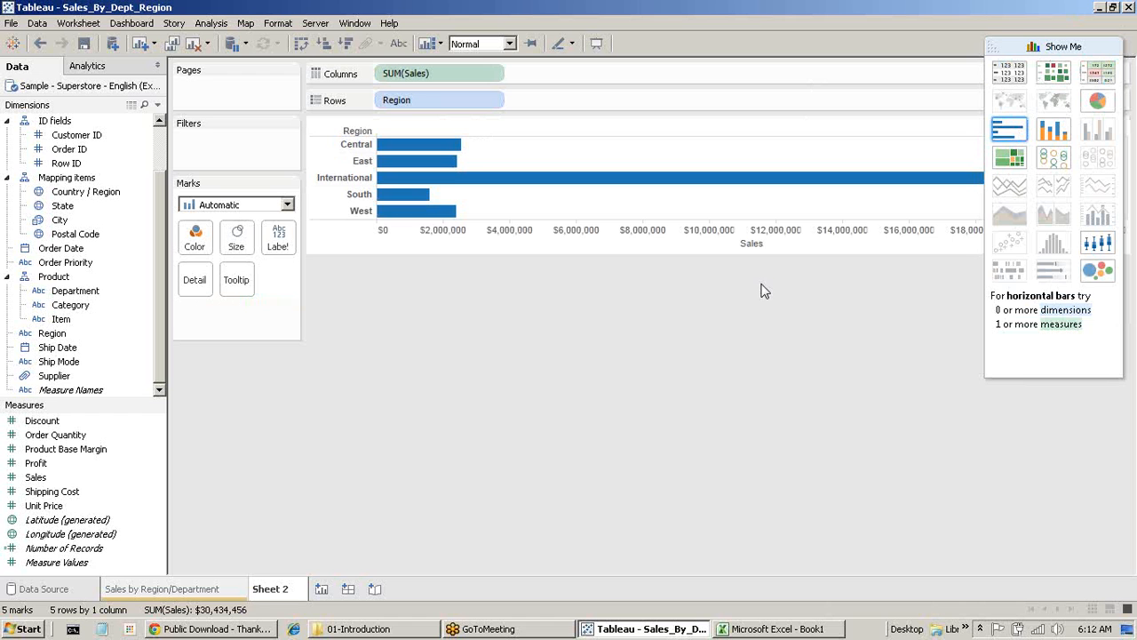
{"action": "left_click", "coordinate": [1098, 104]}
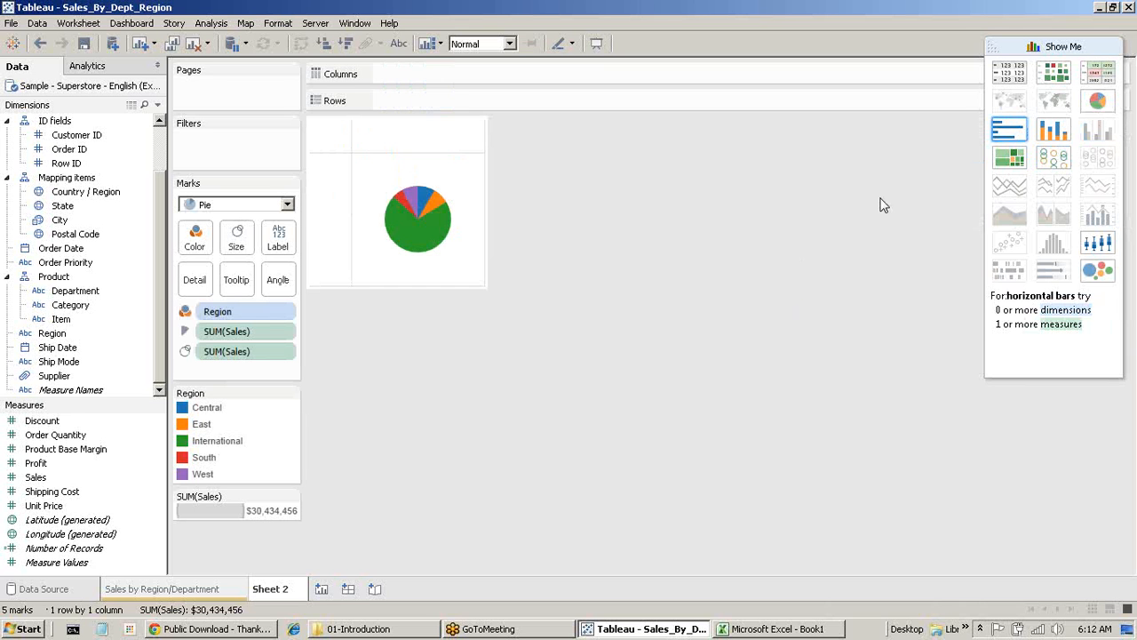
{"action": "left_click", "coordinate": [1011, 128]}
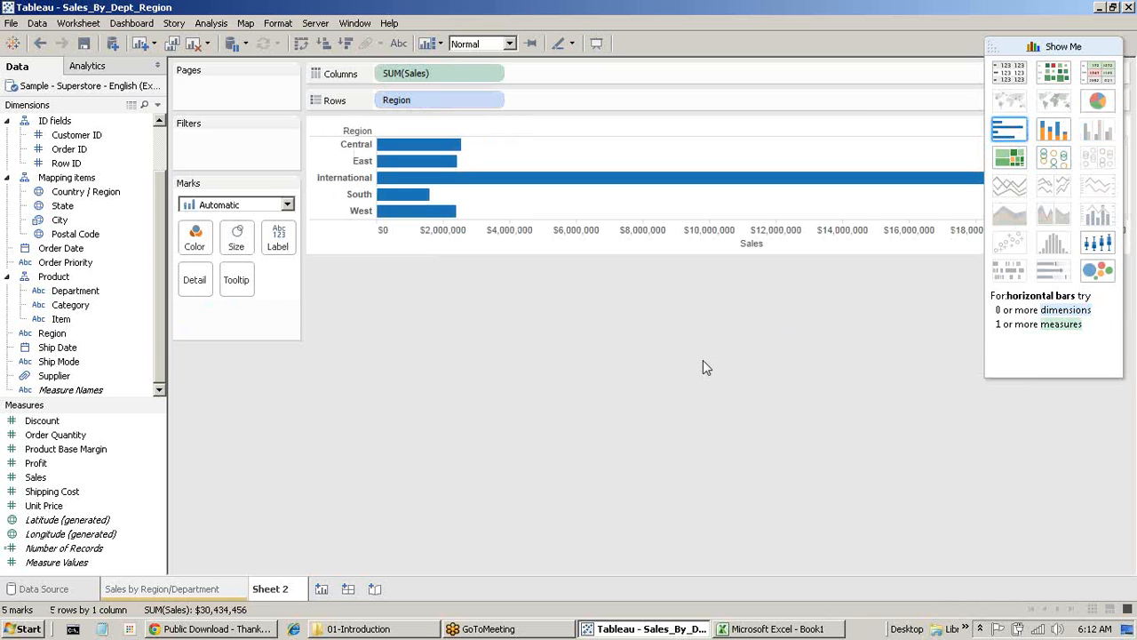
{"action": "left_click", "coordinate": [1057, 42]}
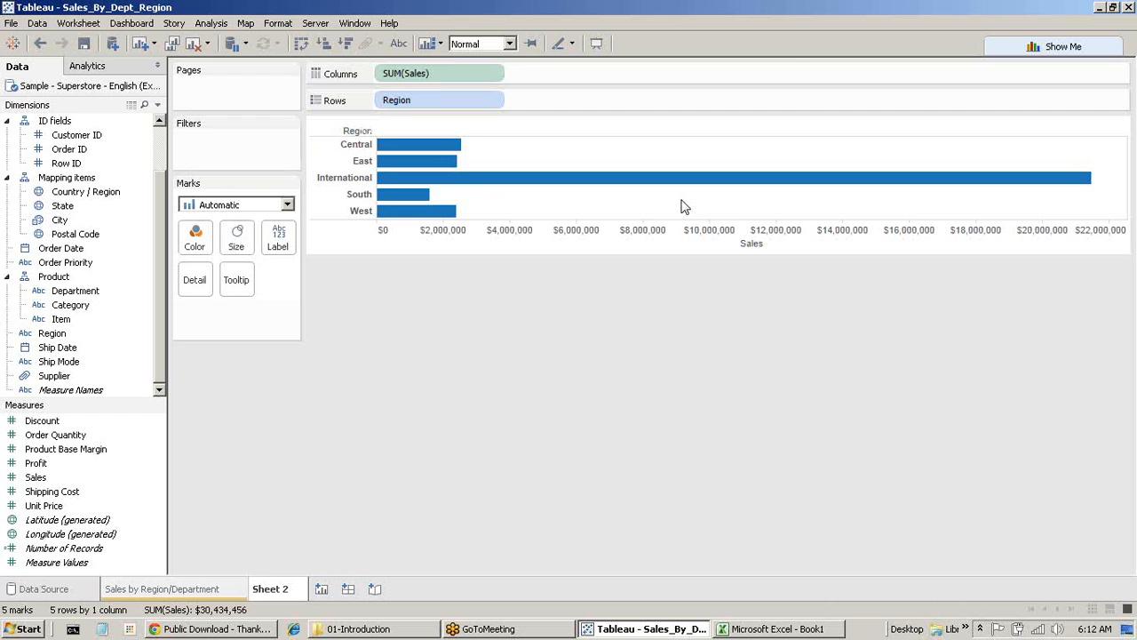
Step: Clear the sheet and place Sales on Rows, trying it on Columns before moving it back to Rows
{"action": "left_click", "coordinate": [195, 46]}
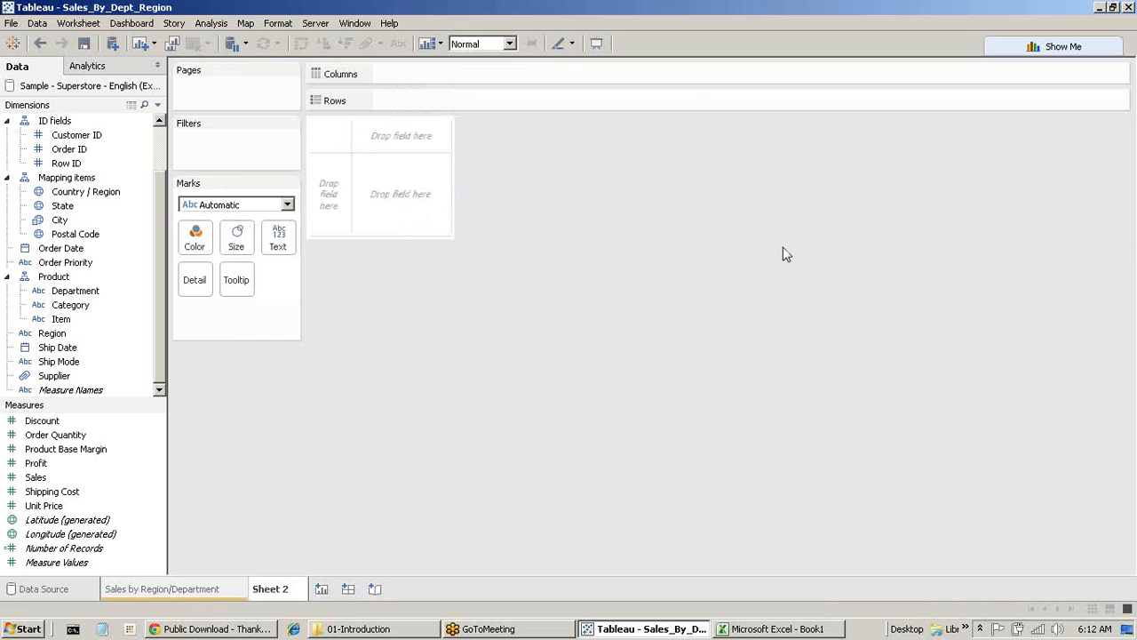
{"action": "left_click_drag", "start_coordinate": [53, 477], "coordinate": [402, 100]}
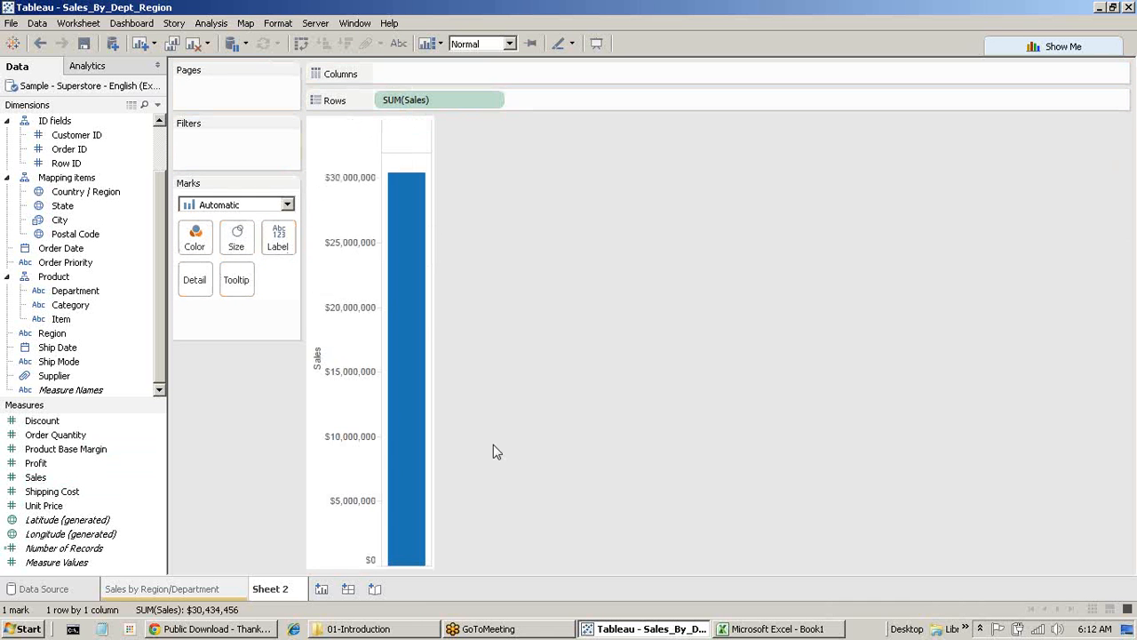
{"action": "mouse_move", "coordinate": [397, 299]}
{"action": "left_click_drag", "start_coordinate": [436, 98], "coordinate": [435, 76]}
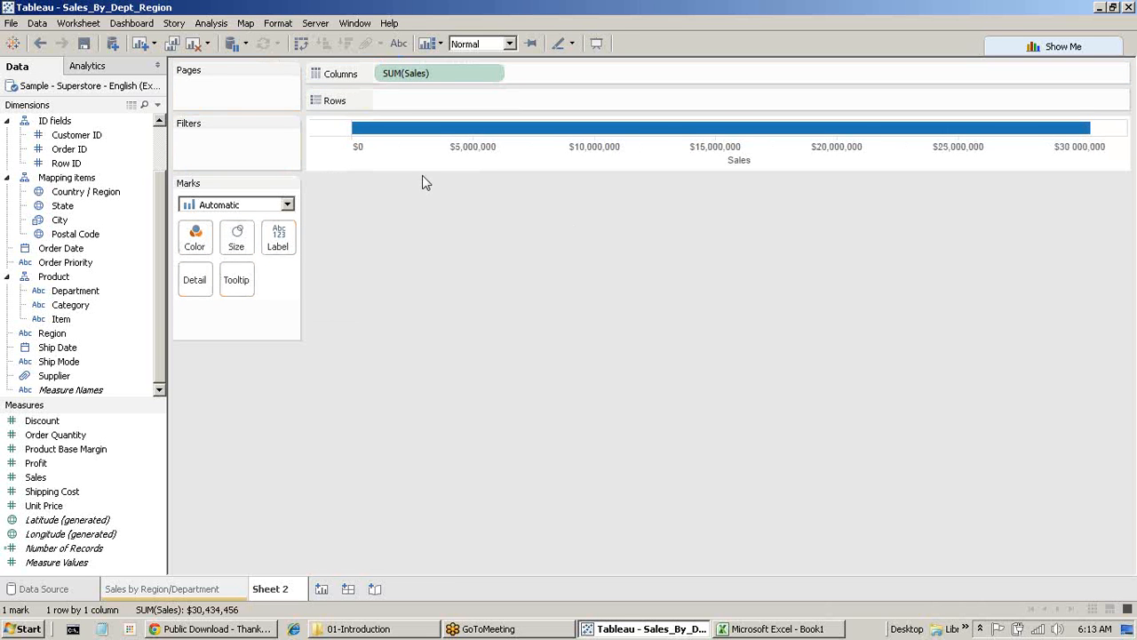
{"action": "left_click_drag", "start_coordinate": [418, 76], "coordinate": [421, 102]}
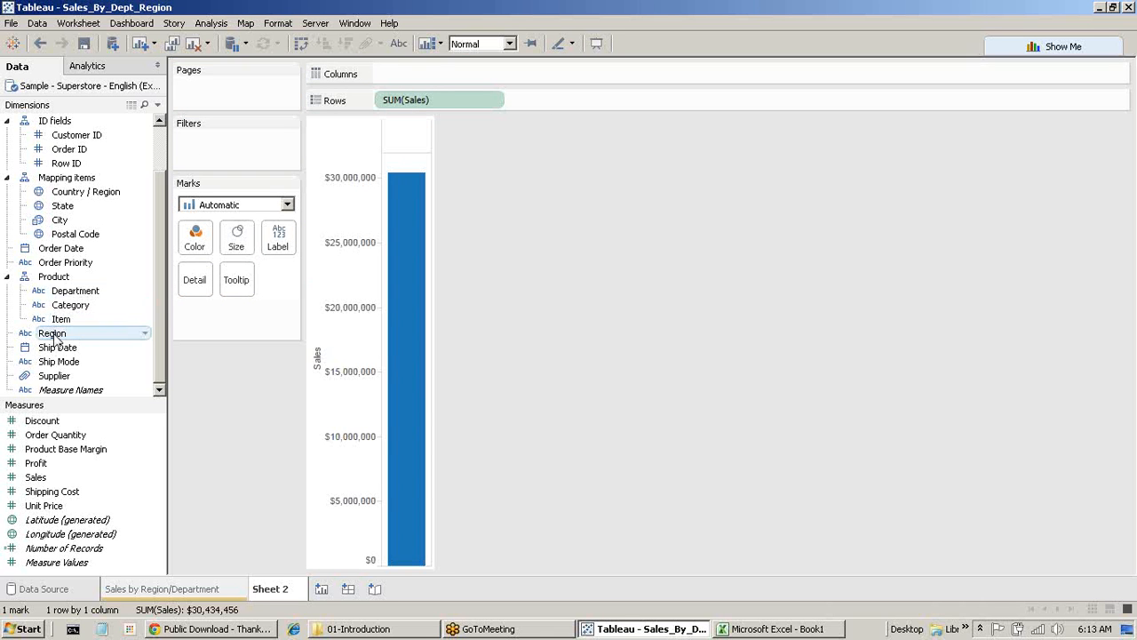
Step: Place Region on Columns, trying it on Rows ahead of Sales before moving it back to Columns
{"action": "left_click_drag", "start_coordinate": [52, 333], "coordinate": [421, 82]}
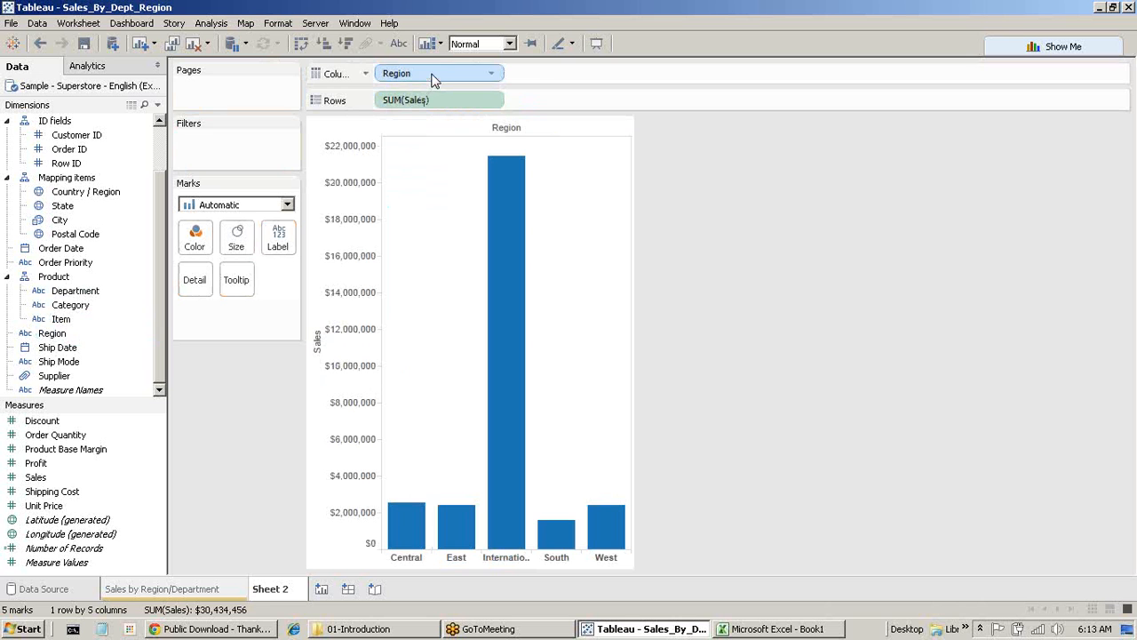
{"action": "left_click_drag", "start_coordinate": [434, 77], "coordinate": [589, 102]}
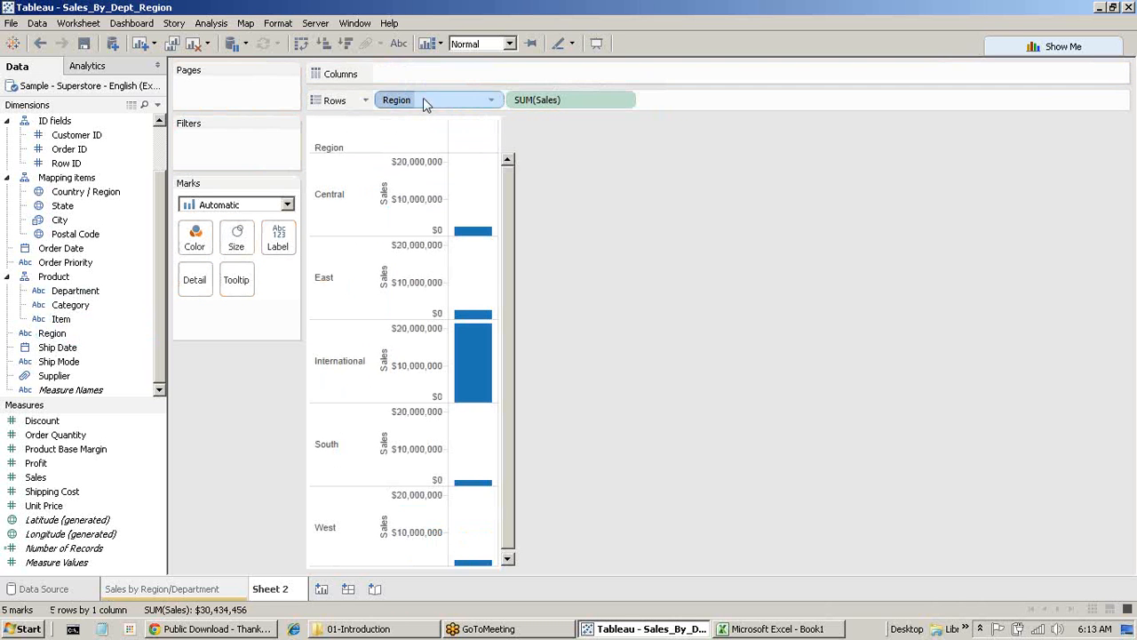
{"action": "left_click_drag", "start_coordinate": [423, 99], "coordinate": [427, 77]}
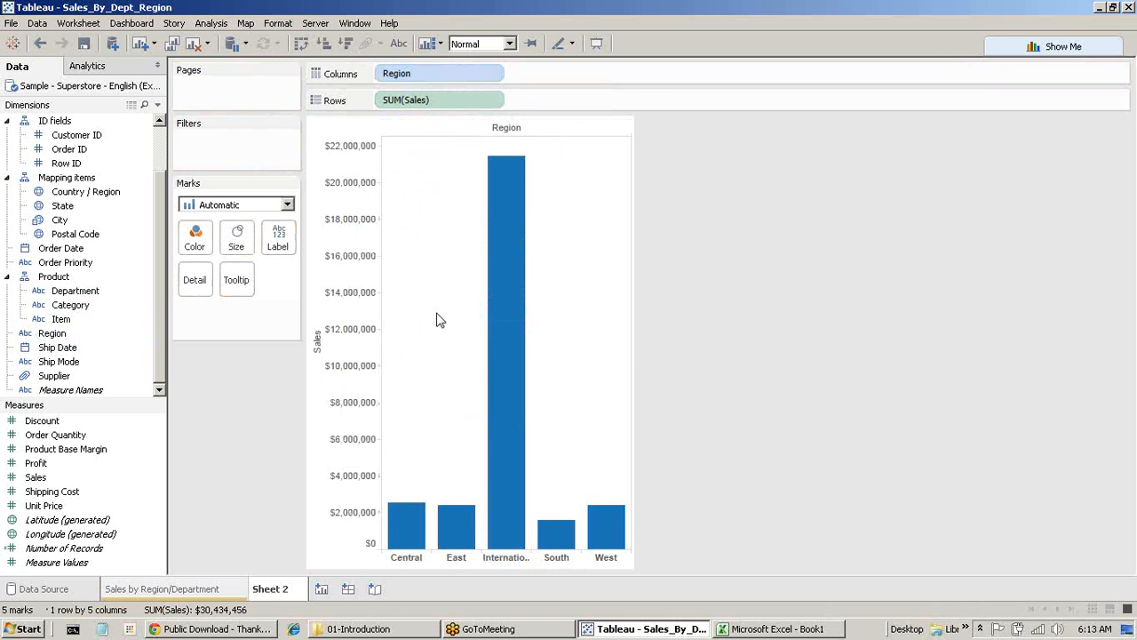
Step: Swap the rows and columns of the Sales by Region chart and swap them back
{"action": "mouse_move", "coordinate": [423, 537]}
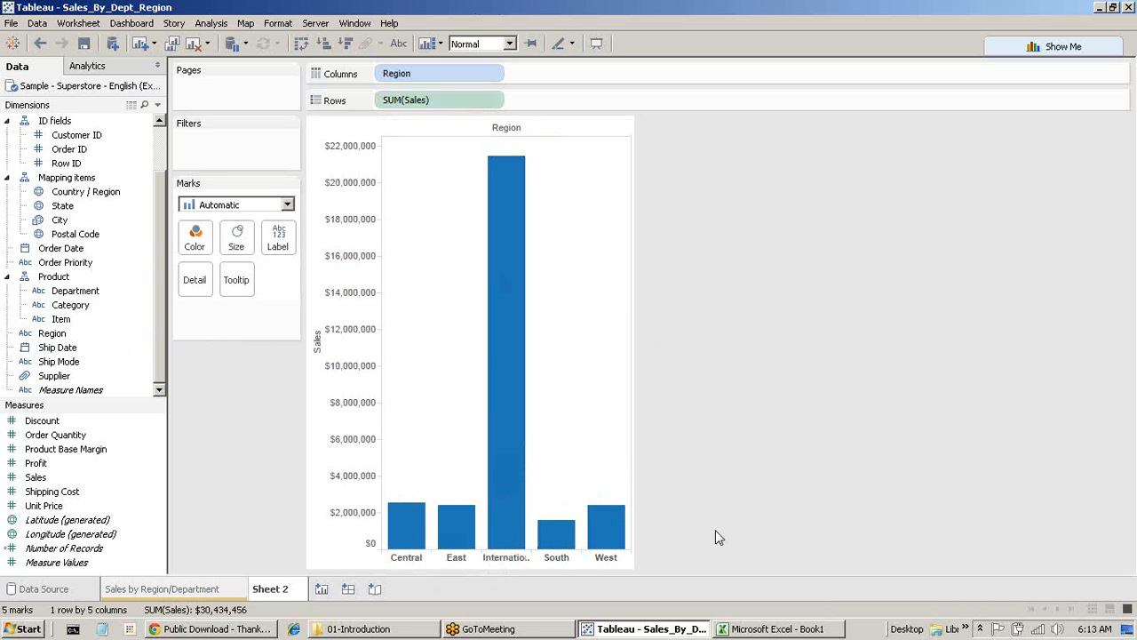
{"action": "left_click", "coordinate": [302, 45]}
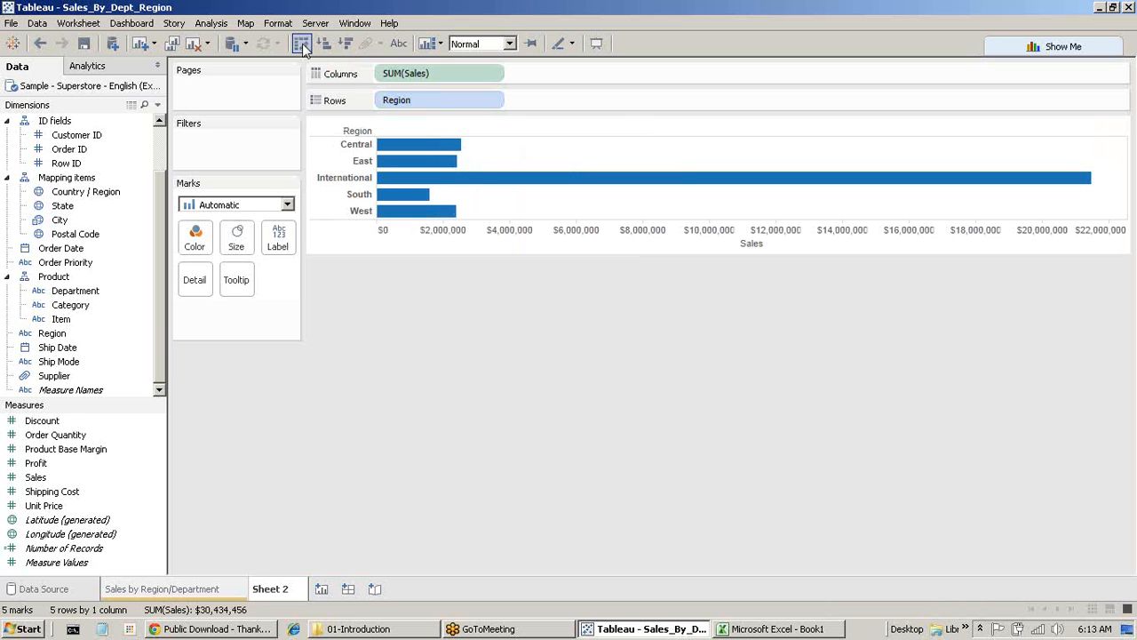
{"action": "left_click", "coordinate": [302, 45]}
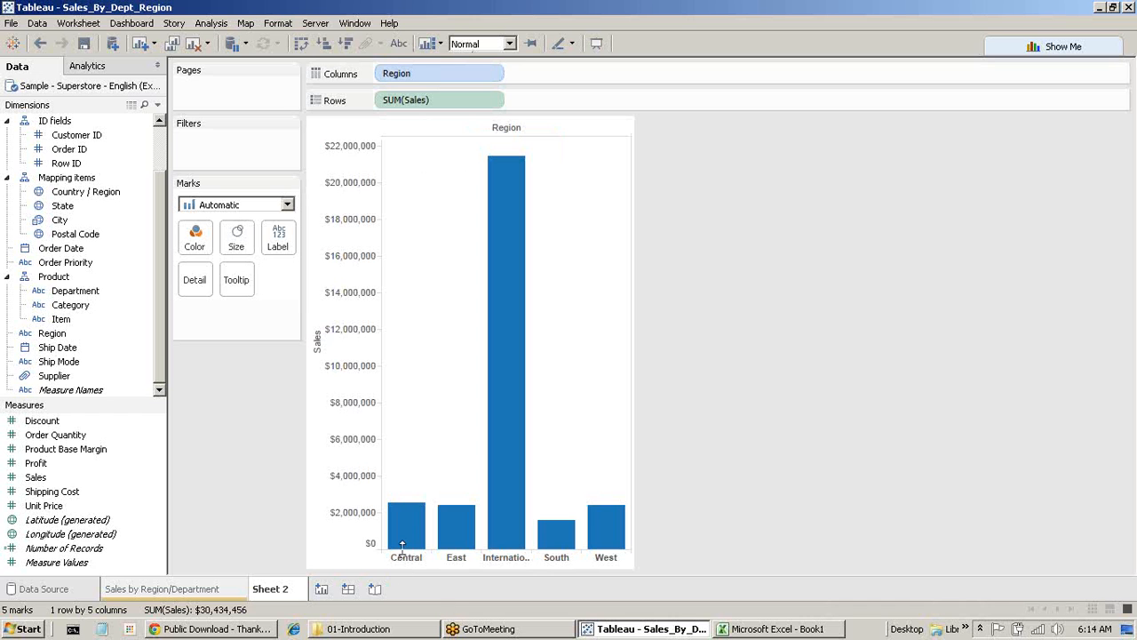
Step: Show the mark labels on the Region bars and hide them again
{"action": "mouse_move", "coordinate": [400, 515]}
{"action": "left_click", "coordinate": [398, 44]}
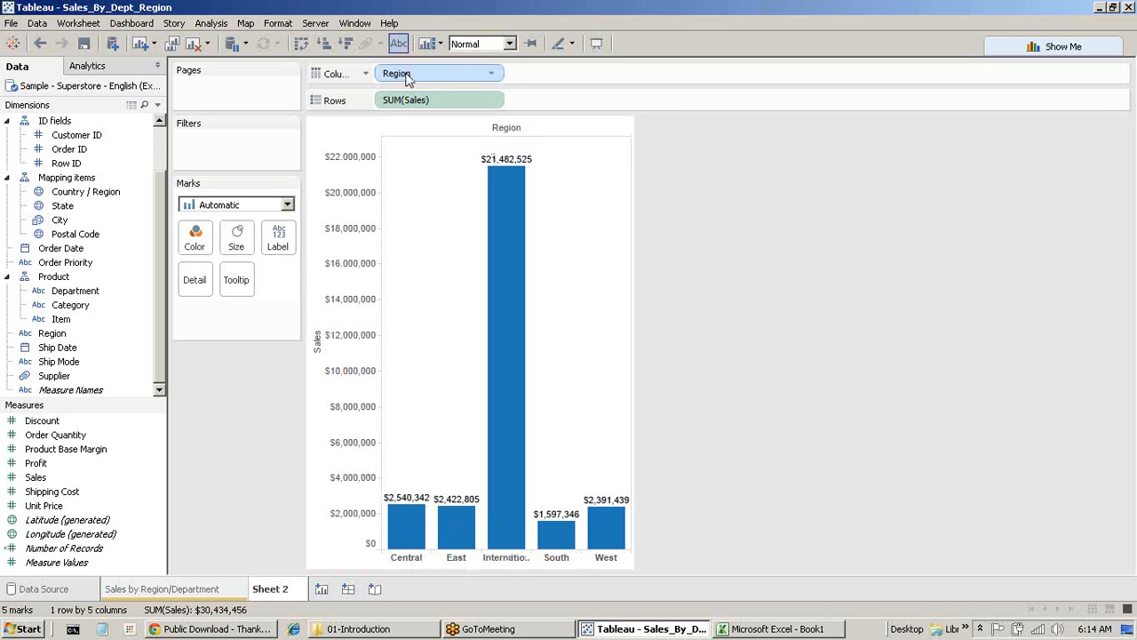
{"action": "left_click", "coordinate": [399, 45]}
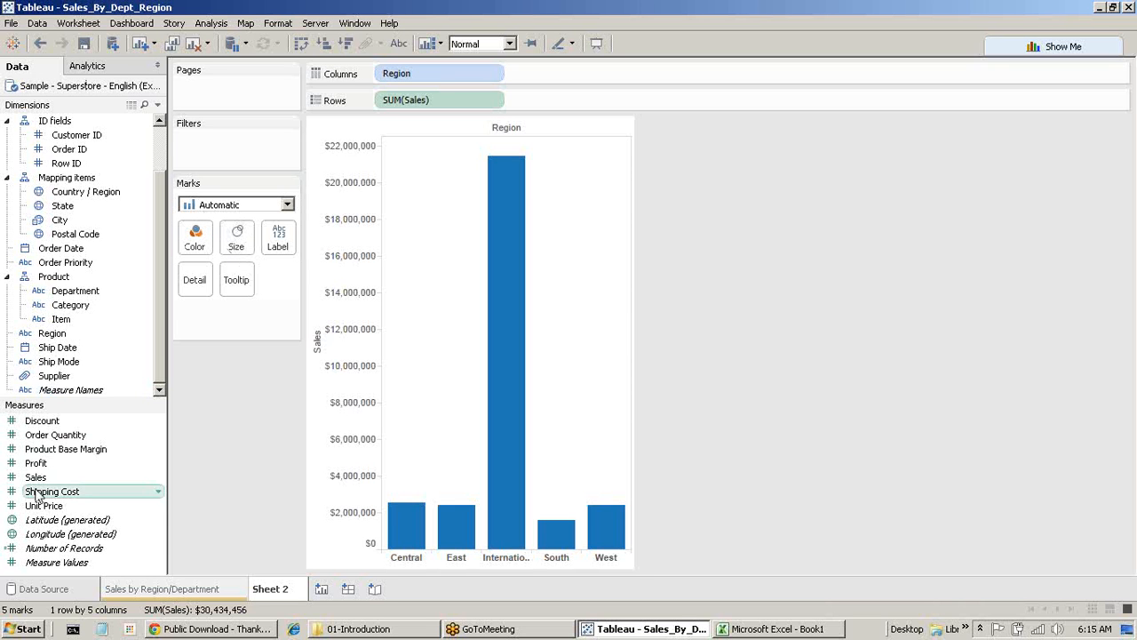
Step: Add Sales to Label on the Marks card to label the bars, and remove that field from the card
{"action": "left_click_drag", "start_coordinate": [38, 478], "coordinate": [275, 242]}
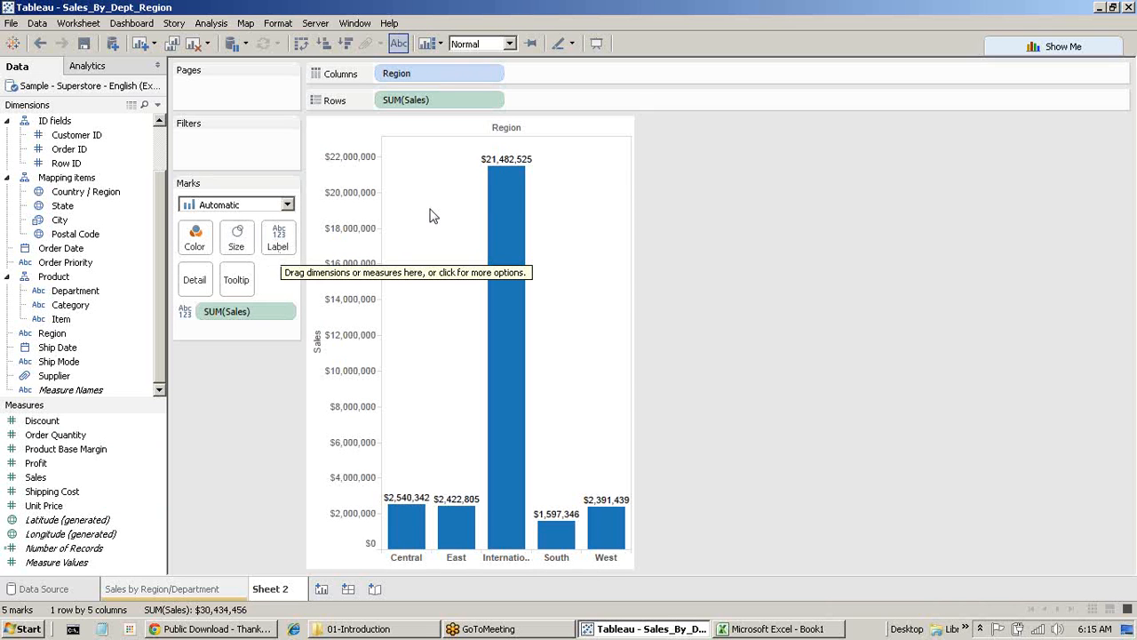
{"action": "mouse_move", "coordinate": [504, 171]}
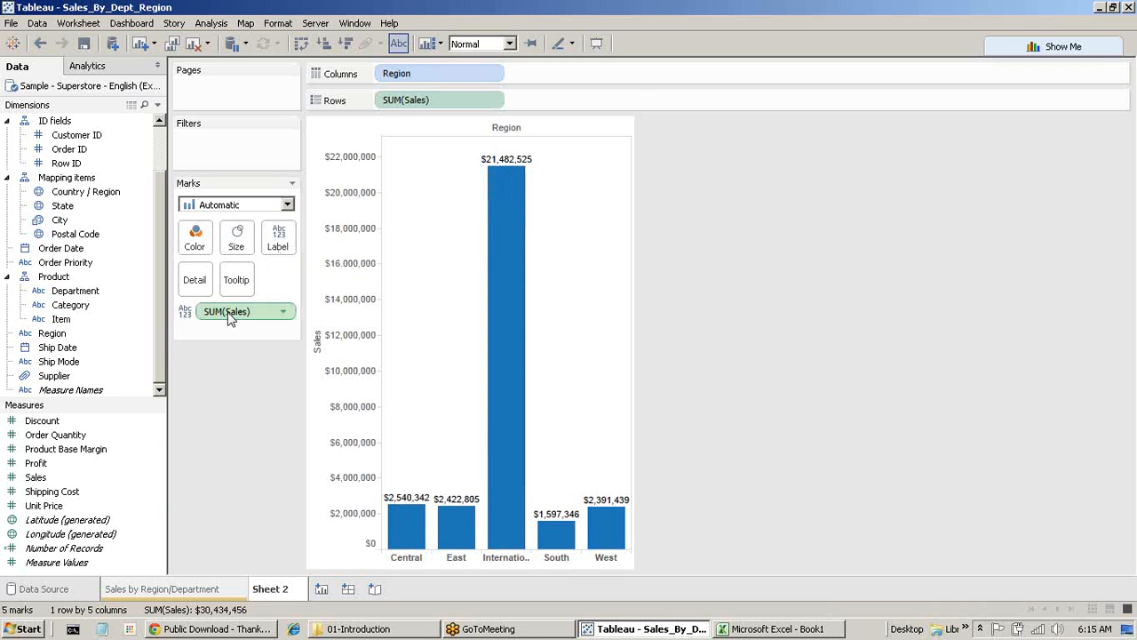
{"action": "left_click_drag", "start_coordinate": [229, 318], "coordinate": [238, 433]}
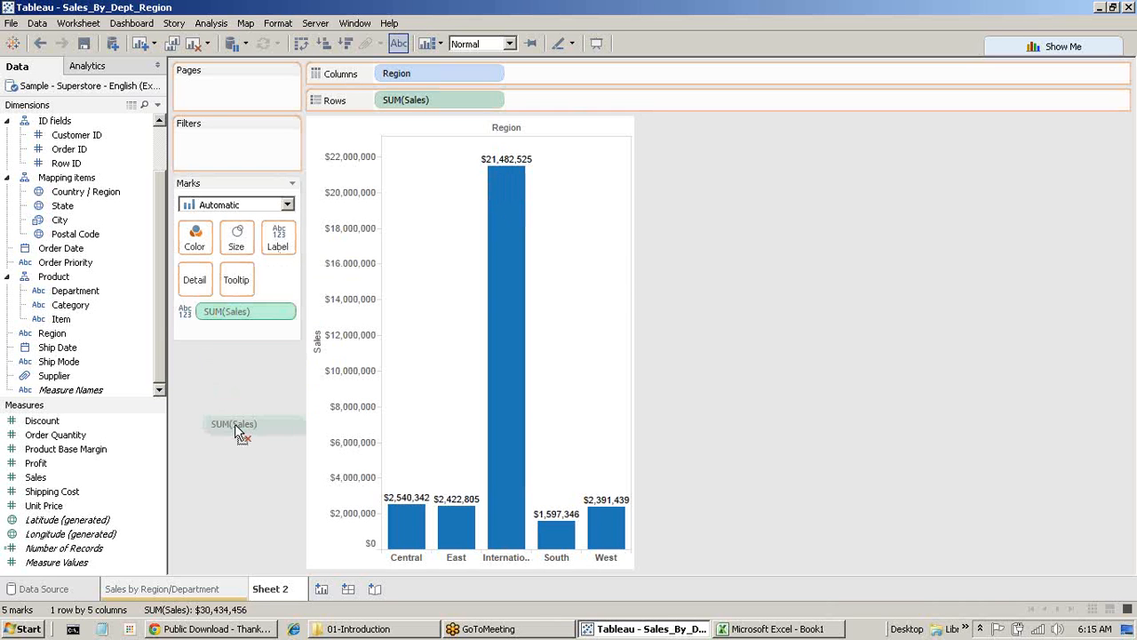
Step: Replace the Sales labels on the Region bars with Profit, and undo the Profit label
{"action": "left_click_drag", "start_coordinate": [237, 428], "coordinate": [236, 428]}
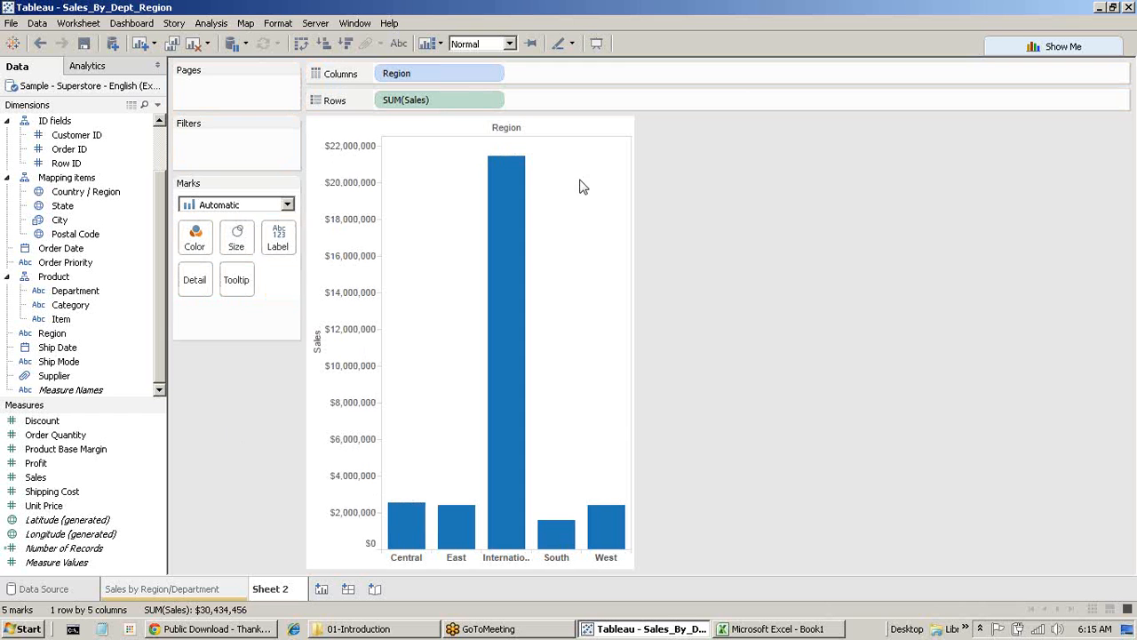
{"action": "left_click_drag", "start_coordinate": [27, 469], "coordinate": [264, 255]}
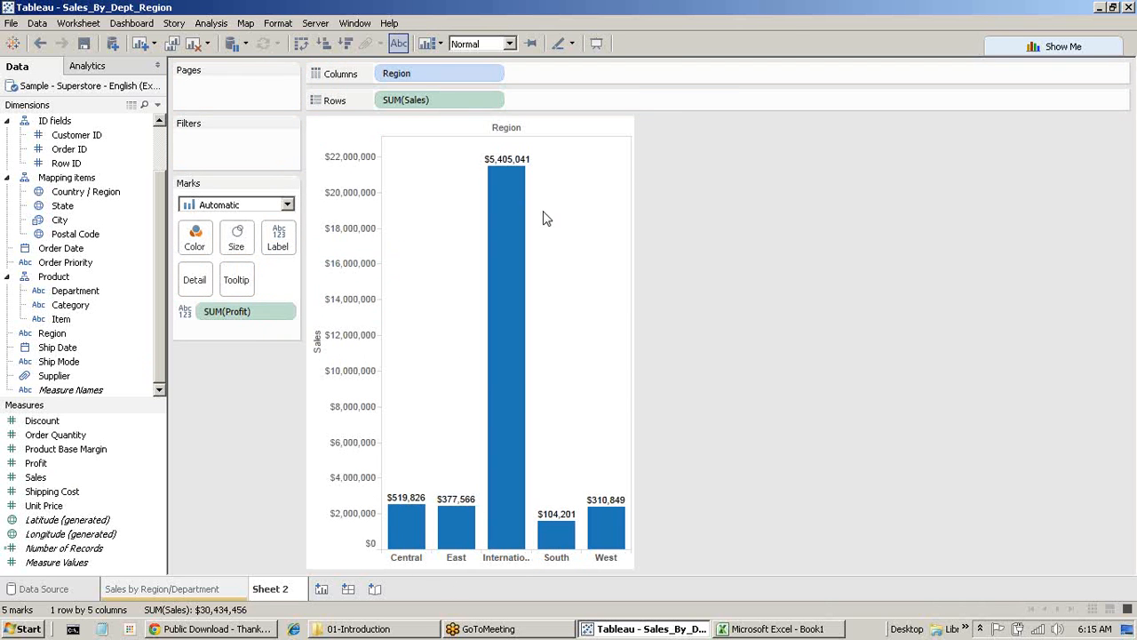
{"action": "mouse_move", "coordinate": [408, 502]}
{"action": "left_click", "coordinate": [39, 44]}
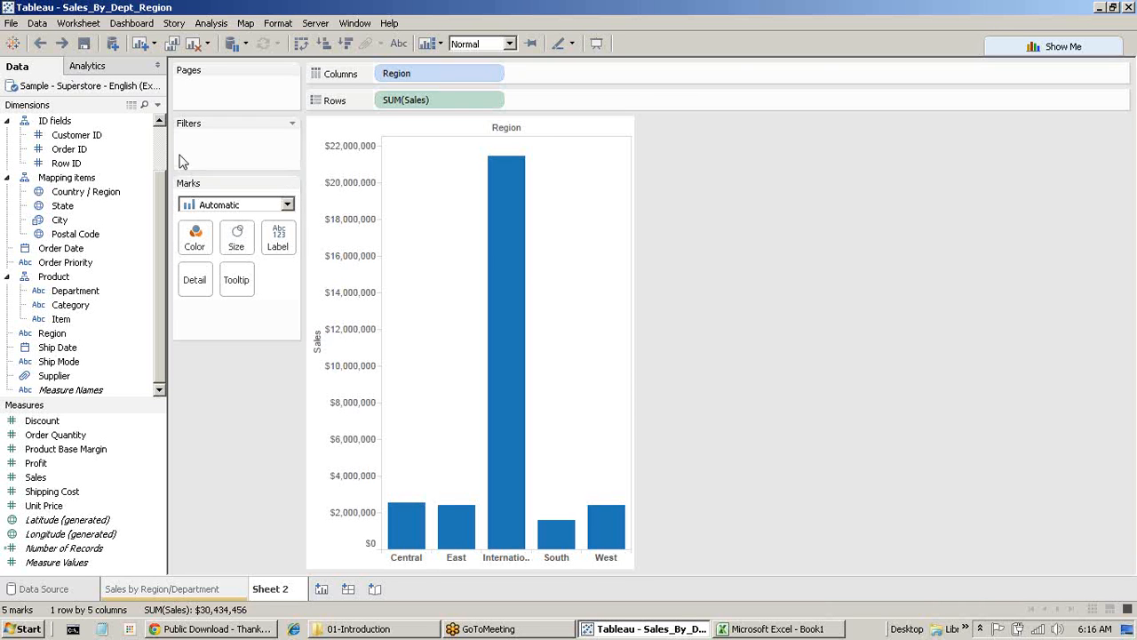
Step: Add Department to Columns after Region, and highlight the Central and East bars in turn before clearing the selection
{"action": "double_click", "coordinate": [83, 293]}
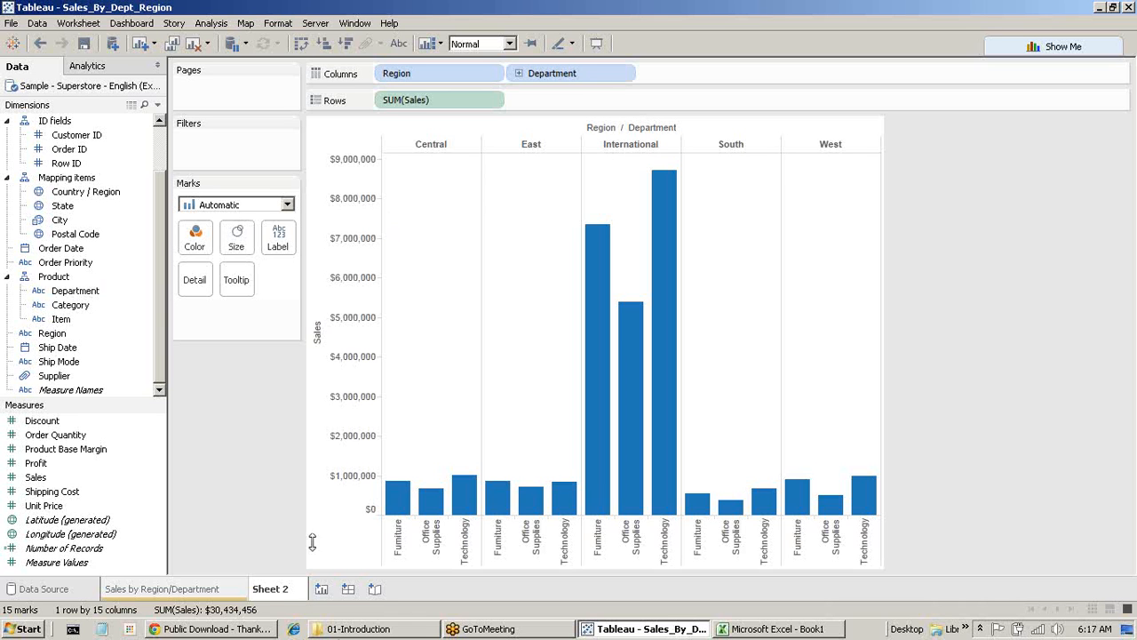
{"action": "left_click", "coordinate": [440, 138]}
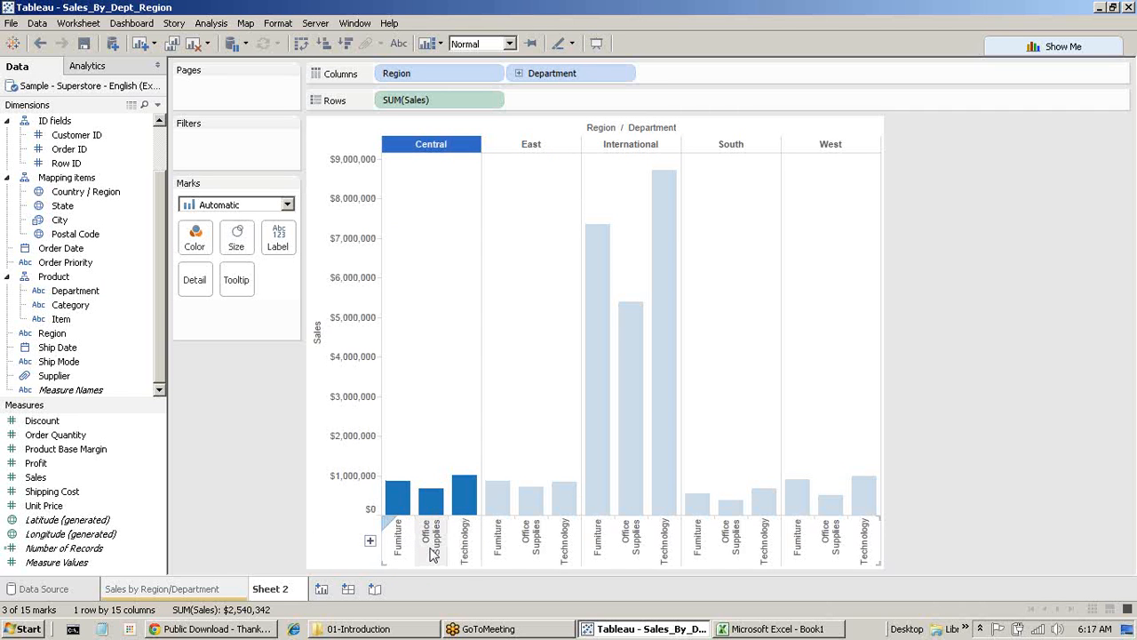
{"action": "left_click", "coordinate": [530, 144]}
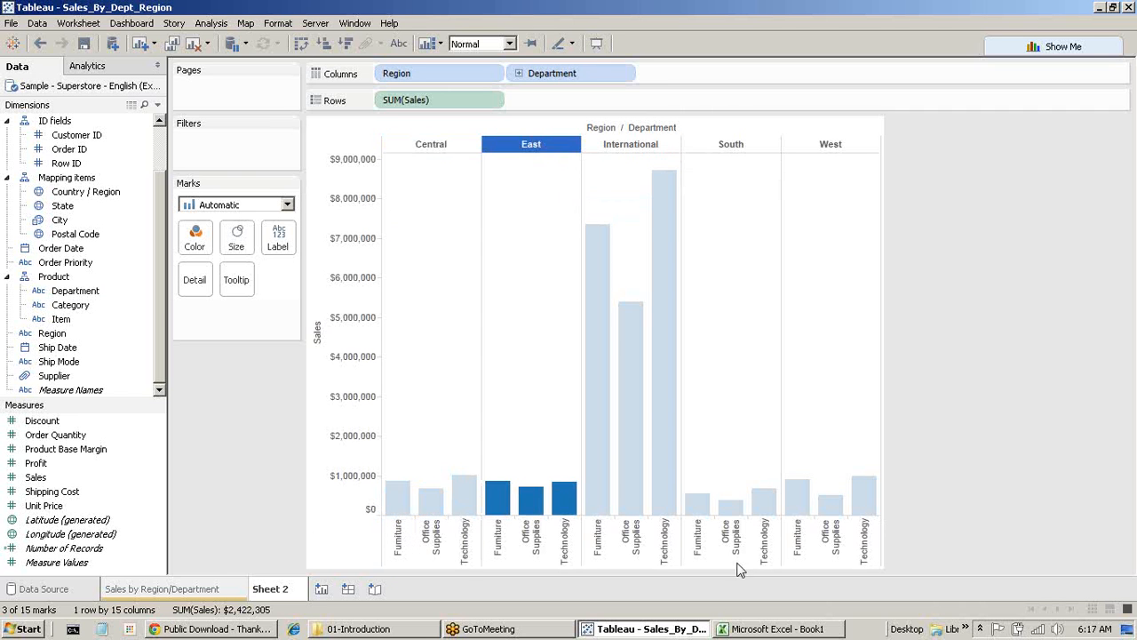
{"action": "left_click", "coordinate": [1007, 337]}
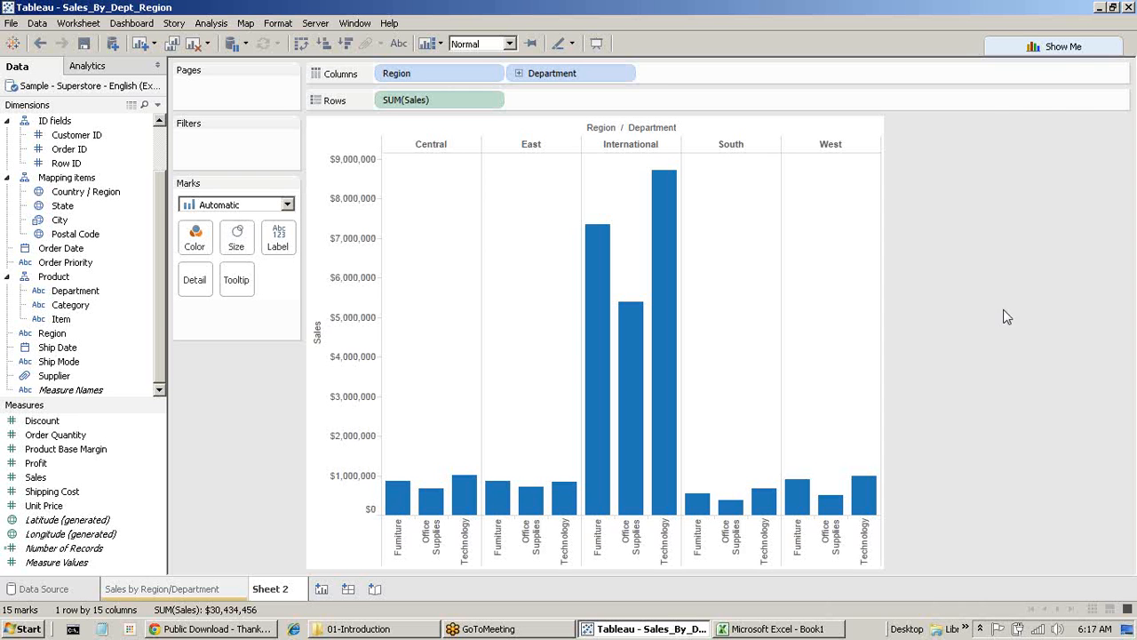
Step: Convert the chart to stacked bars with Show Me, inspect the International bar's department segments, and show the mark labels
{"action": "left_click", "coordinate": [1059, 46]}
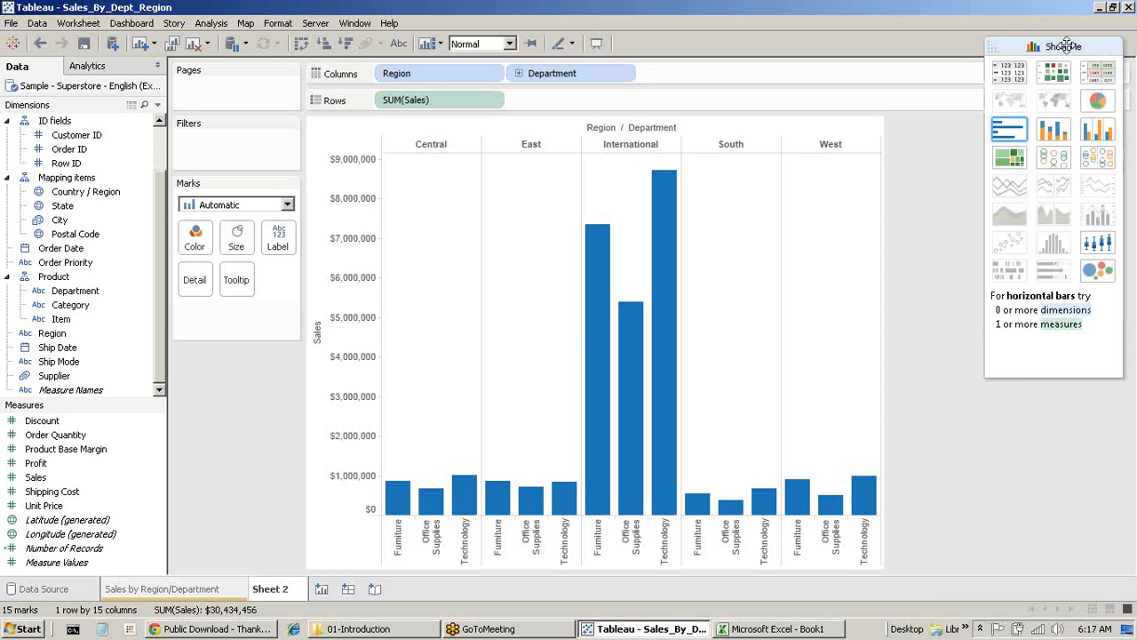
{"action": "left_click", "coordinate": [1056, 130]}
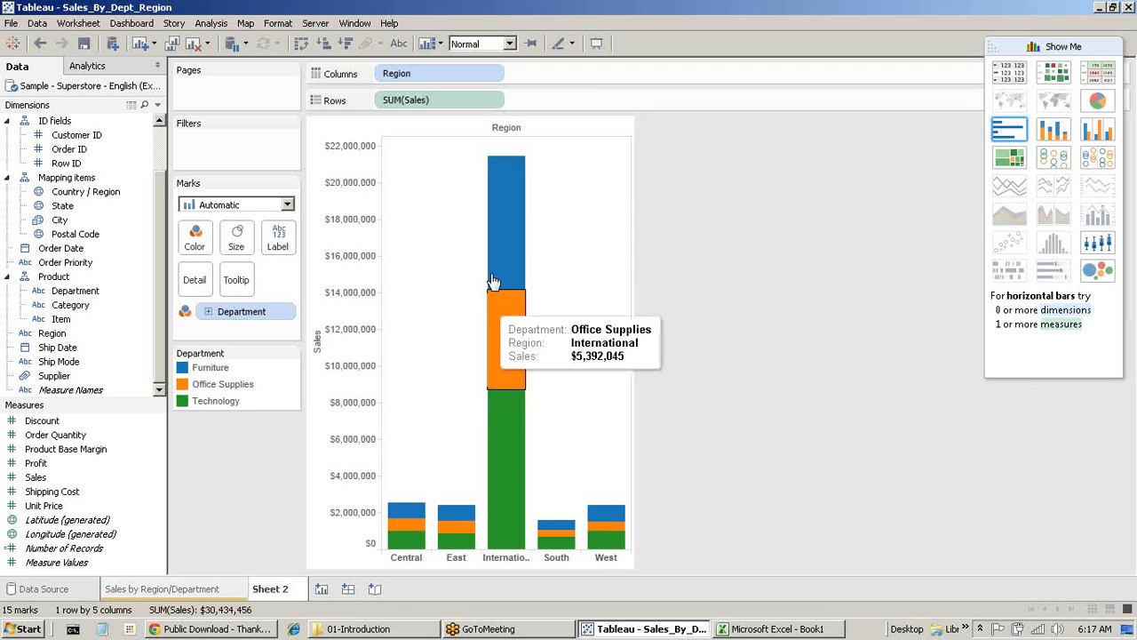
{"action": "mouse_move", "coordinate": [502, 168]}
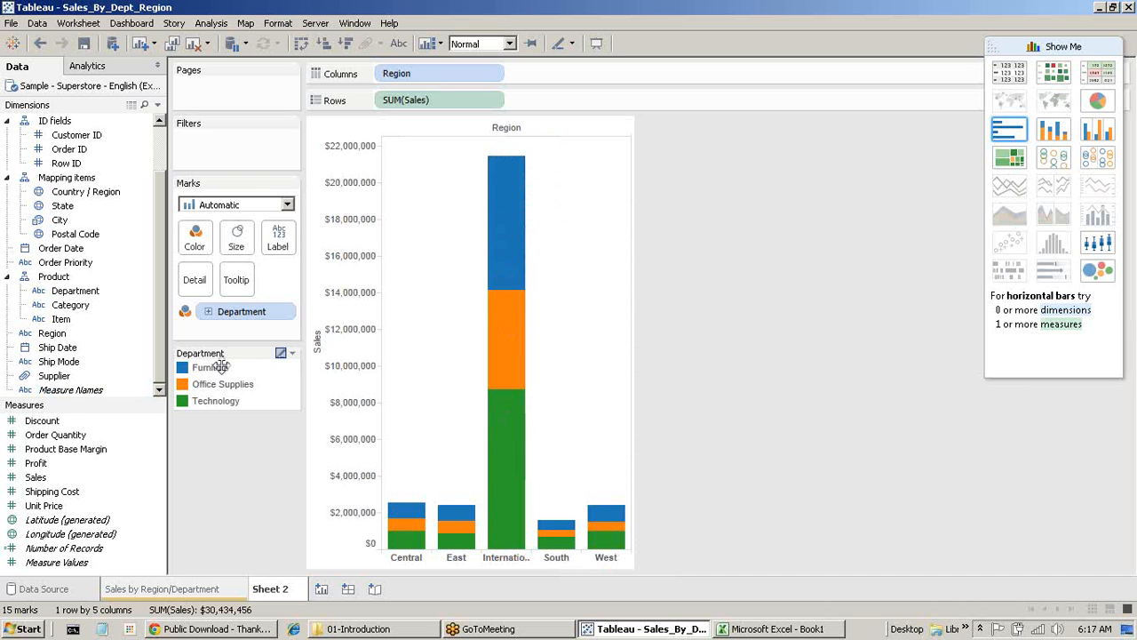
{"action": "mouse_move", "coordinate": [502, 250]}
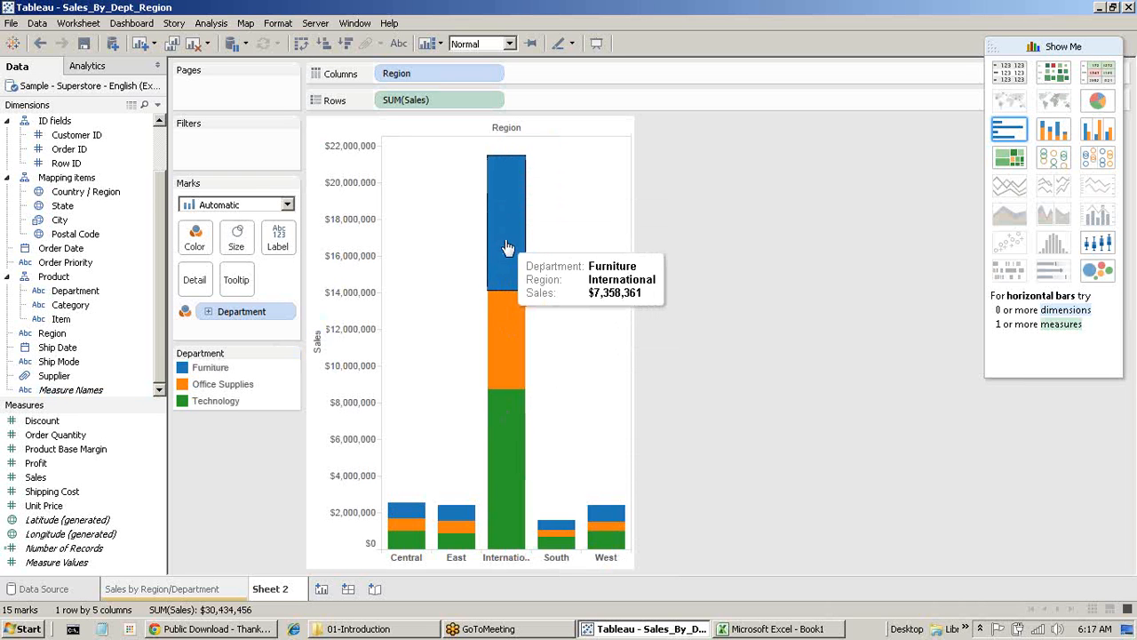
{"action": "mouse_move", "coordinate": [500, 462]}
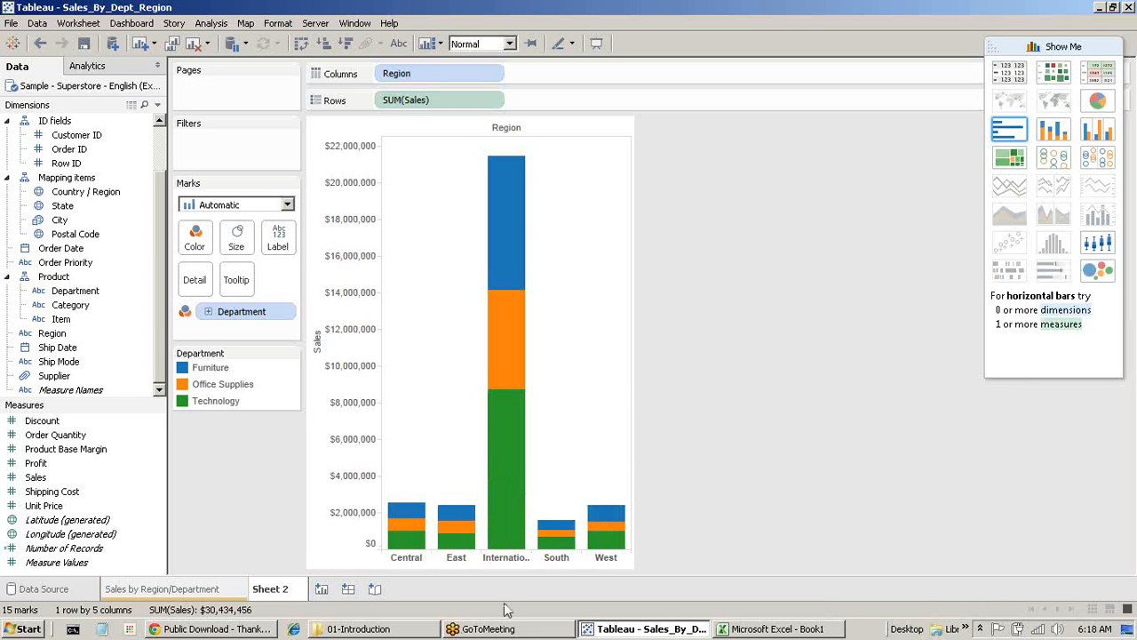
{"action": "mouse_move", "coordinate": [515, 360]}
{"action": "left_click", "coordinate": [398, 43]}
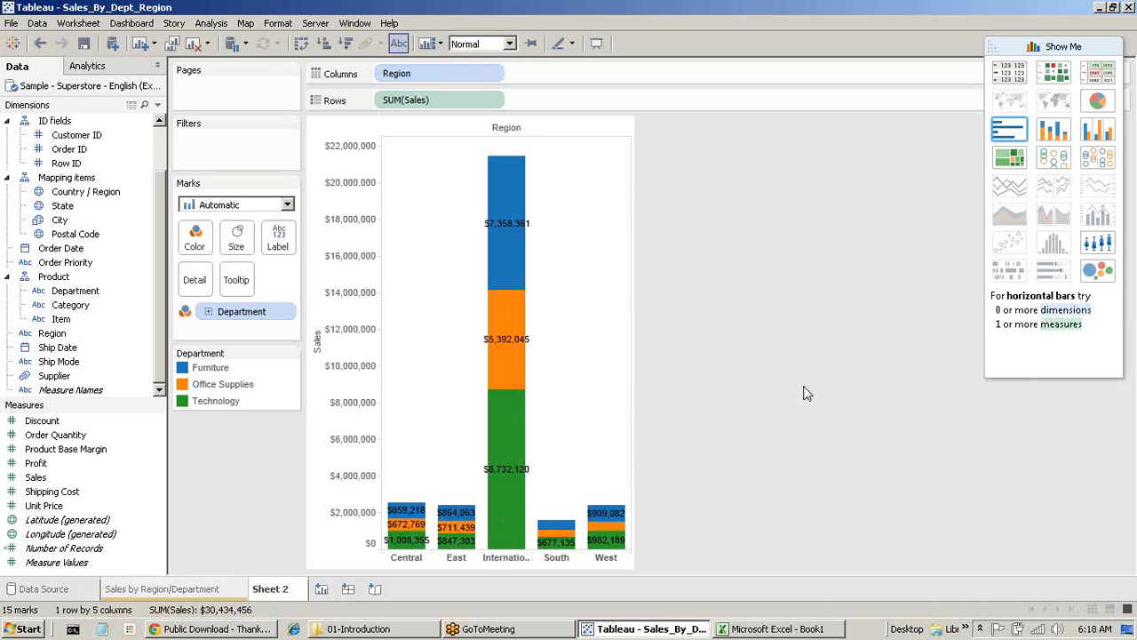
Step: Change the chart to horizontal bars, switch it back to stacked bars, and inspect the International bar's three department segments
{"action": "left_click", "coordinate": [1010, 134]}
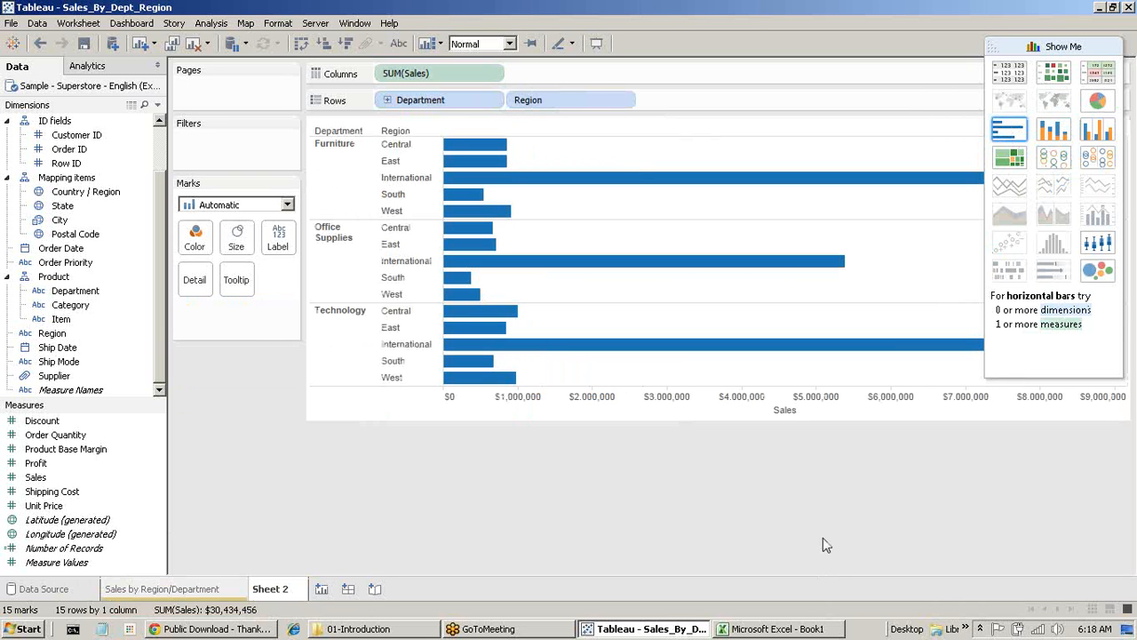
{"action": "left_click", "coordinate": [1038, 47]}
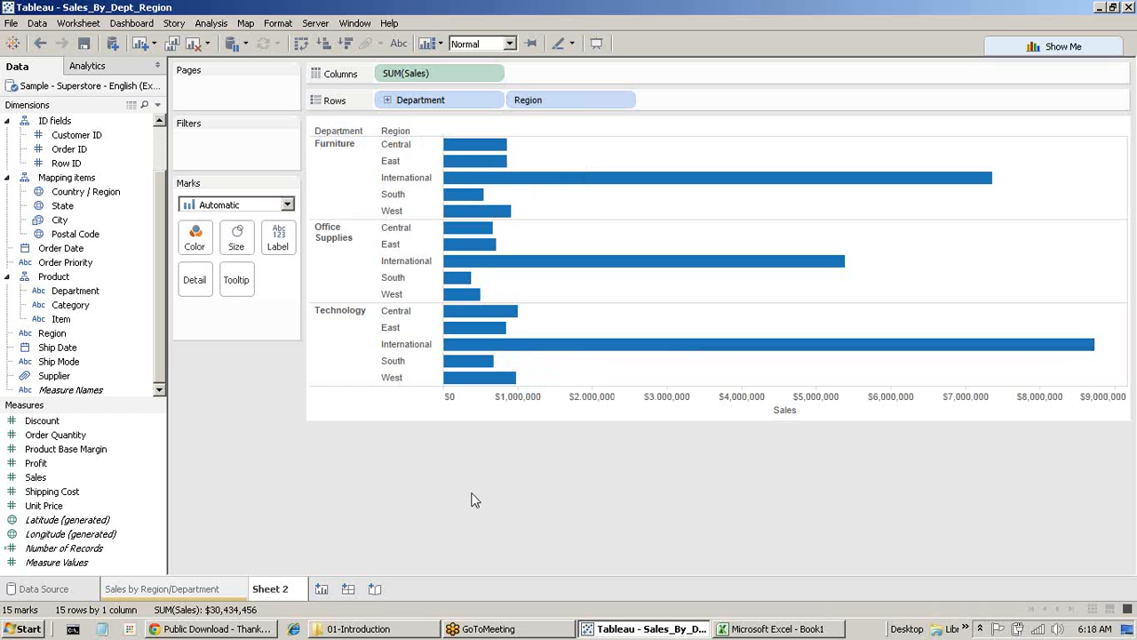
{"action": "left_click", "coordinate": [1065, 45]}
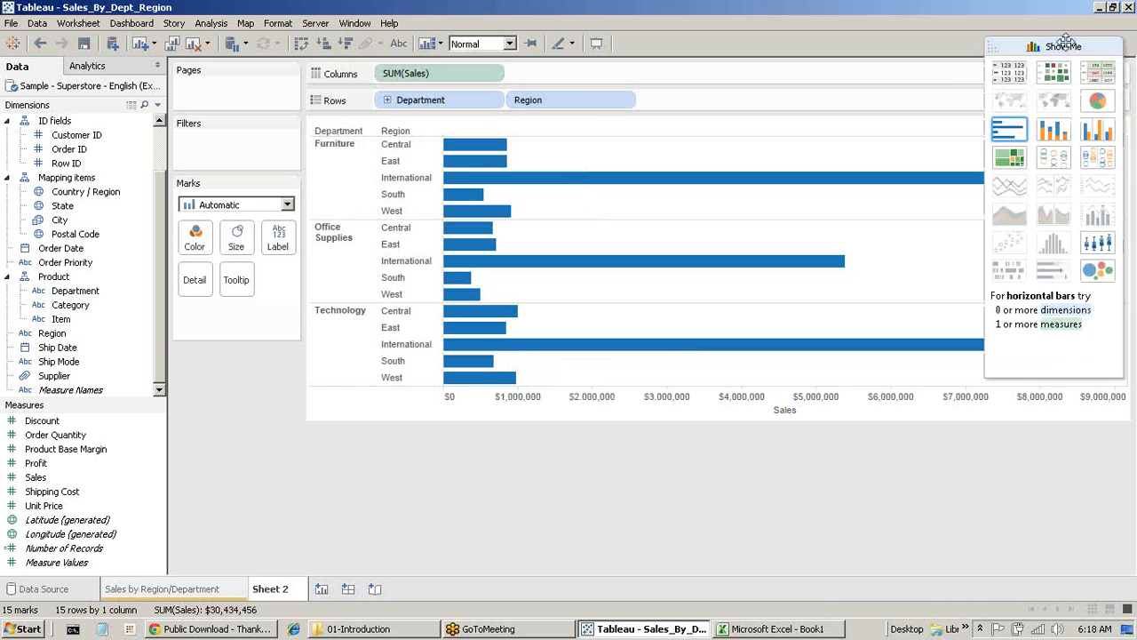
{"action": "left_click", "coordinate": [1053, 129]}
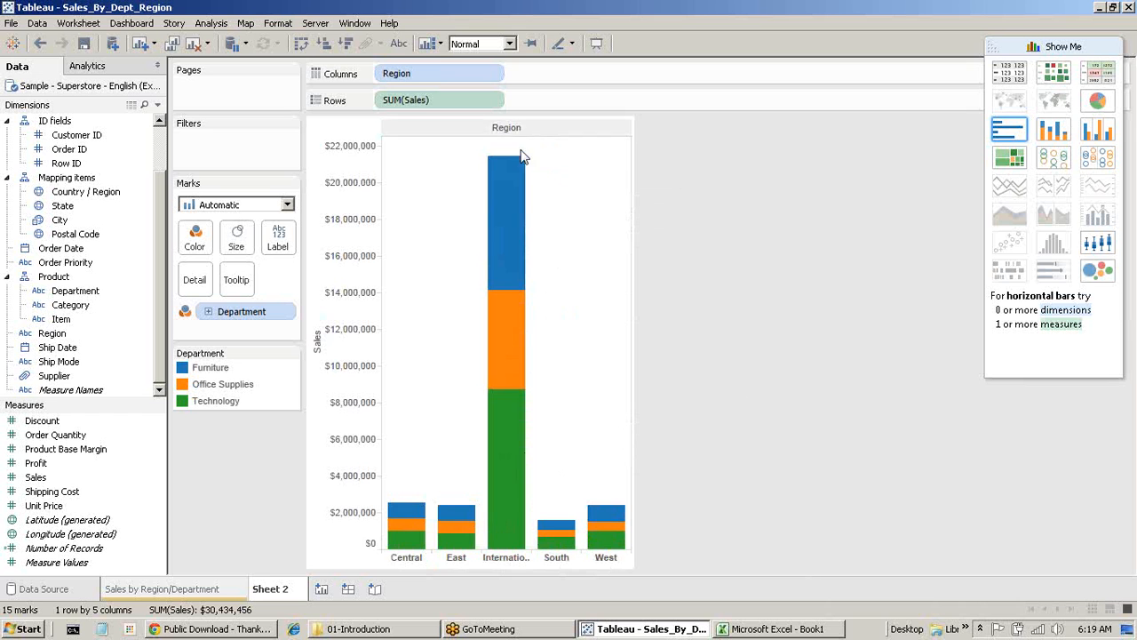
{"action": "mouse_move", "coordinate": [521, 173]}
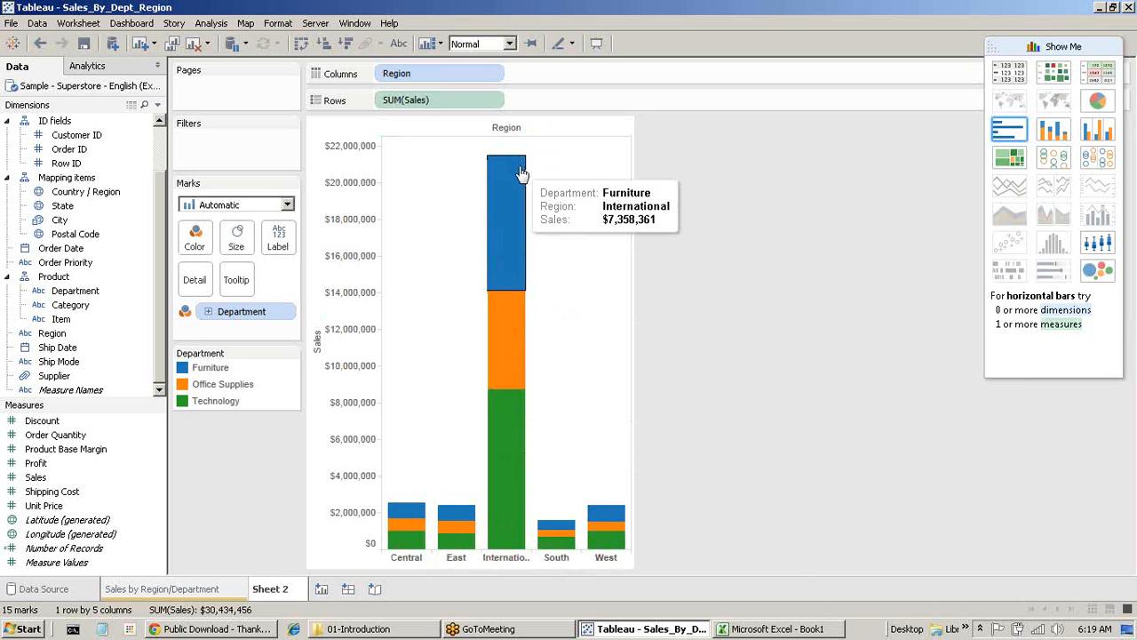
{"action": "mouse_move", "coordinate": [511, 339]}
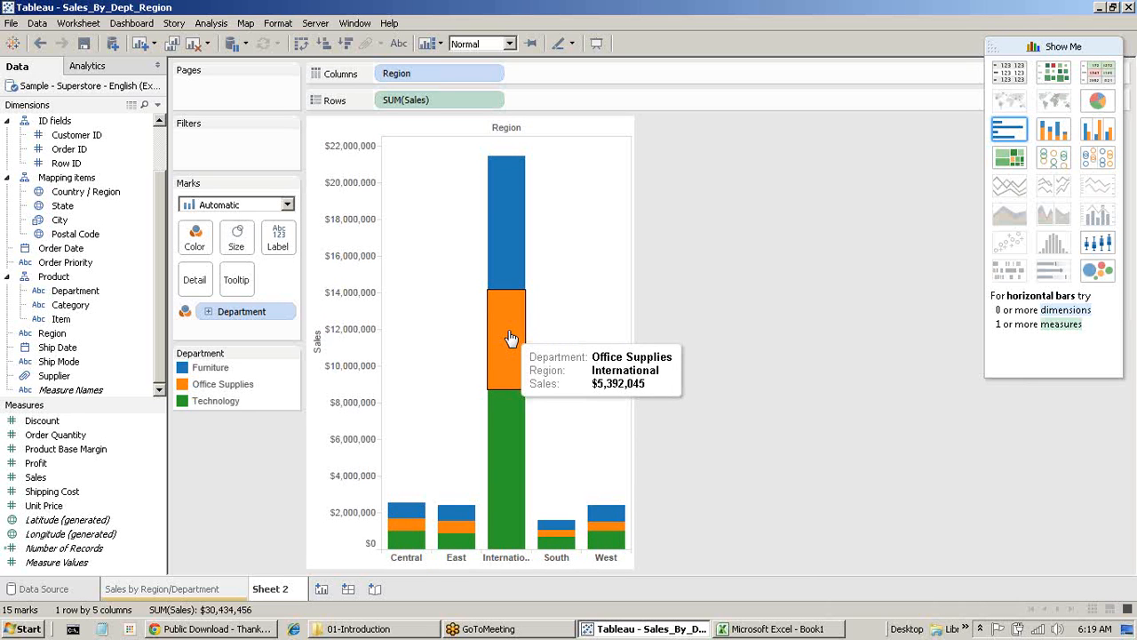
{"action": "mouse_move", "coordinate": [499, 471]}
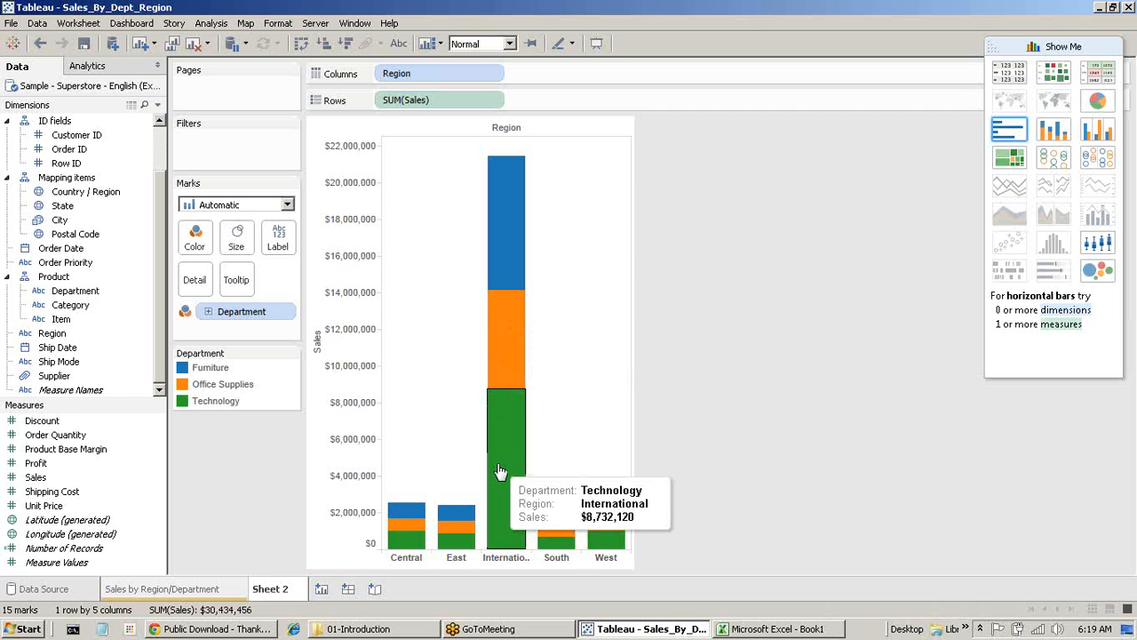
Step: Convert the chart to side-by-side bars grouped by Department and colored by Region using Show Me
{"action": "left_click", "coordinate": [1098, 131]}
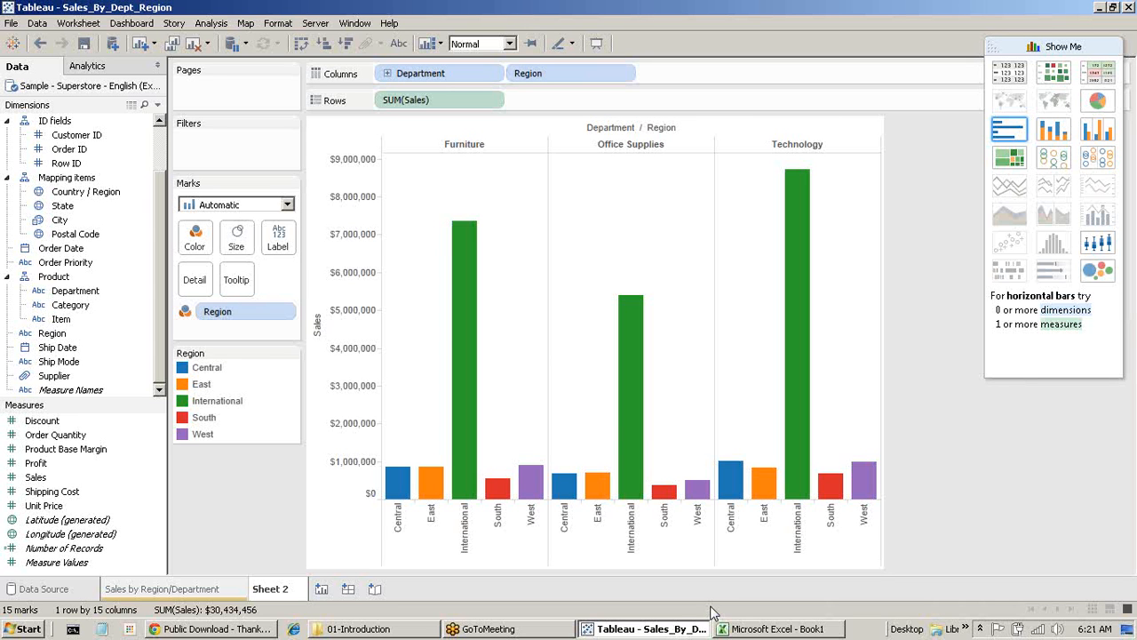
{"action": "left_click", "coordinate": [1066, 46]}
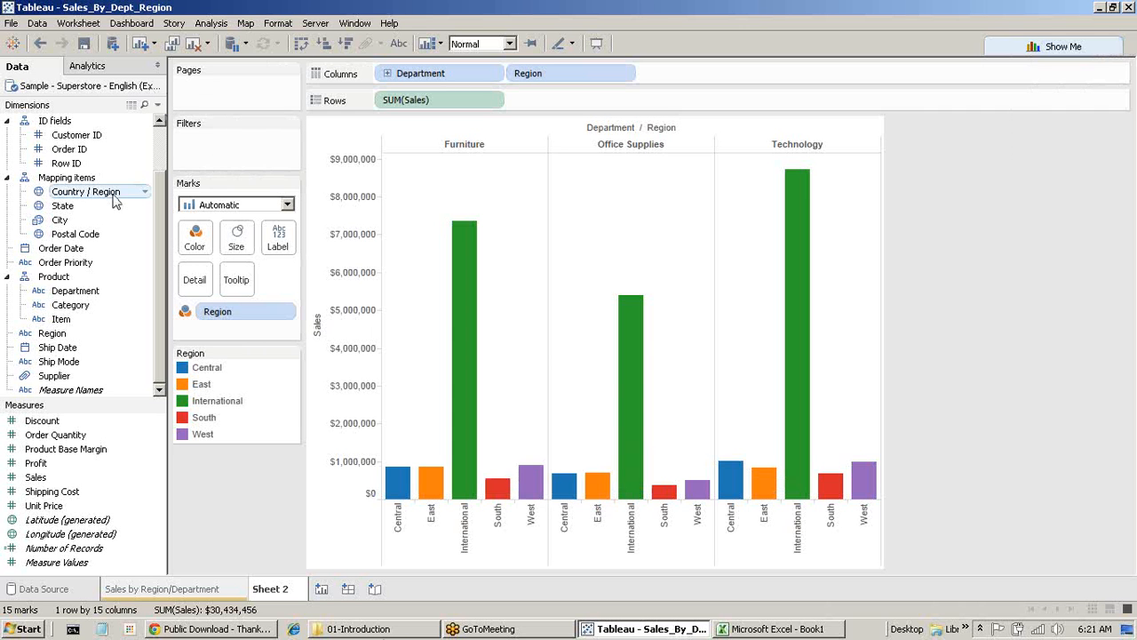
Step: Filter the chart on Country / Region so that only United States of America is included
{"action": "left_click_drag", "start_coordinate": [112, 197], "coordinate": [224, 154]}
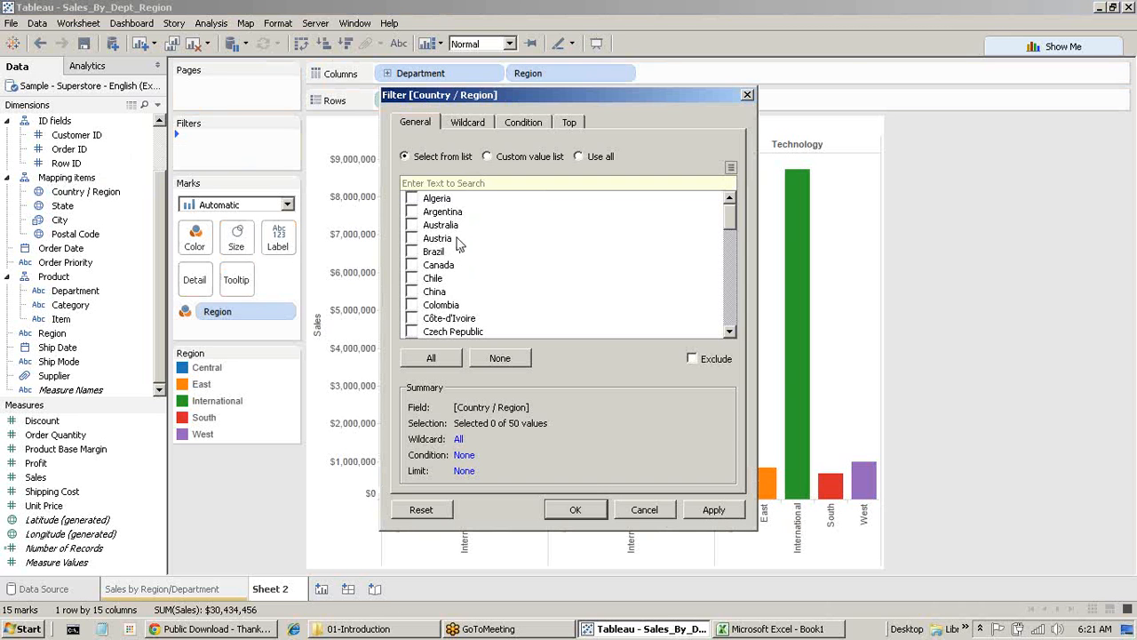
{"action": "scroll", "coordinate": [459, 244], "scroll_direction": "down", "scroll_amount": 3}
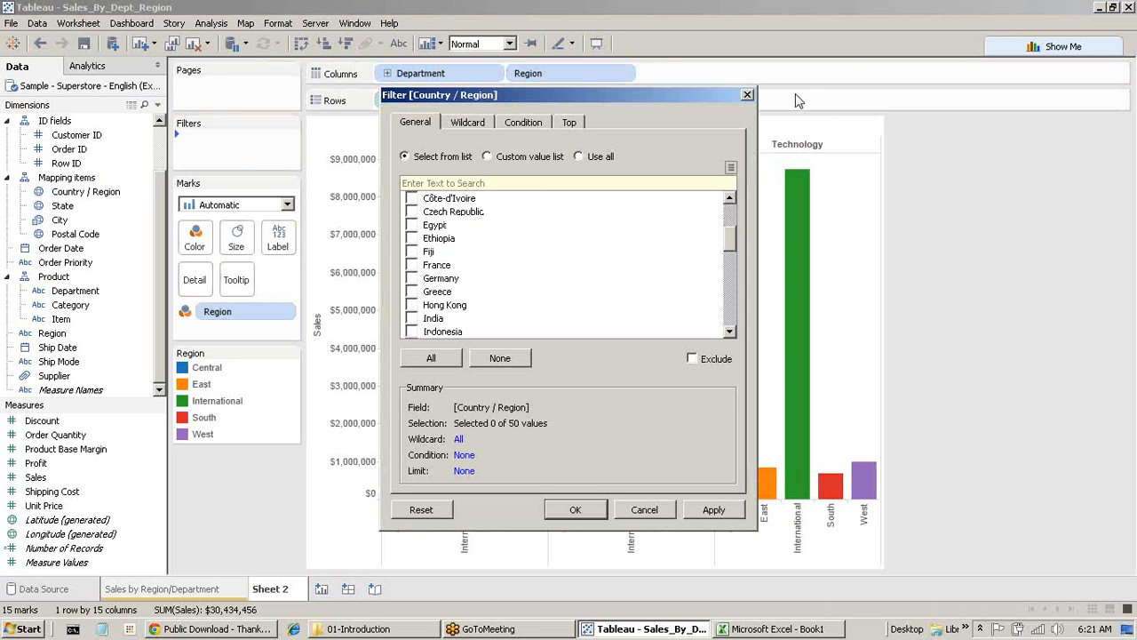
{"action": "scroll", "coordinate": [557, 293], "scroll_direction": "up", "scroll_amount": 3}
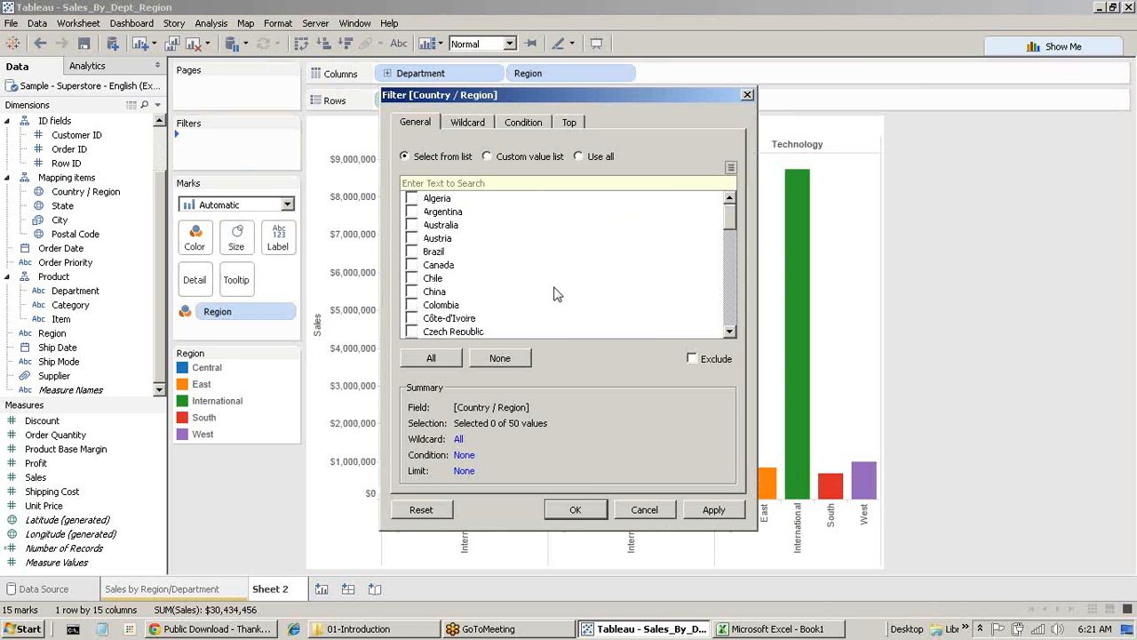
{"action": "scroll", "coordinate": [446, 295], "scroll_direction": "down", "scroll_amount": 12}
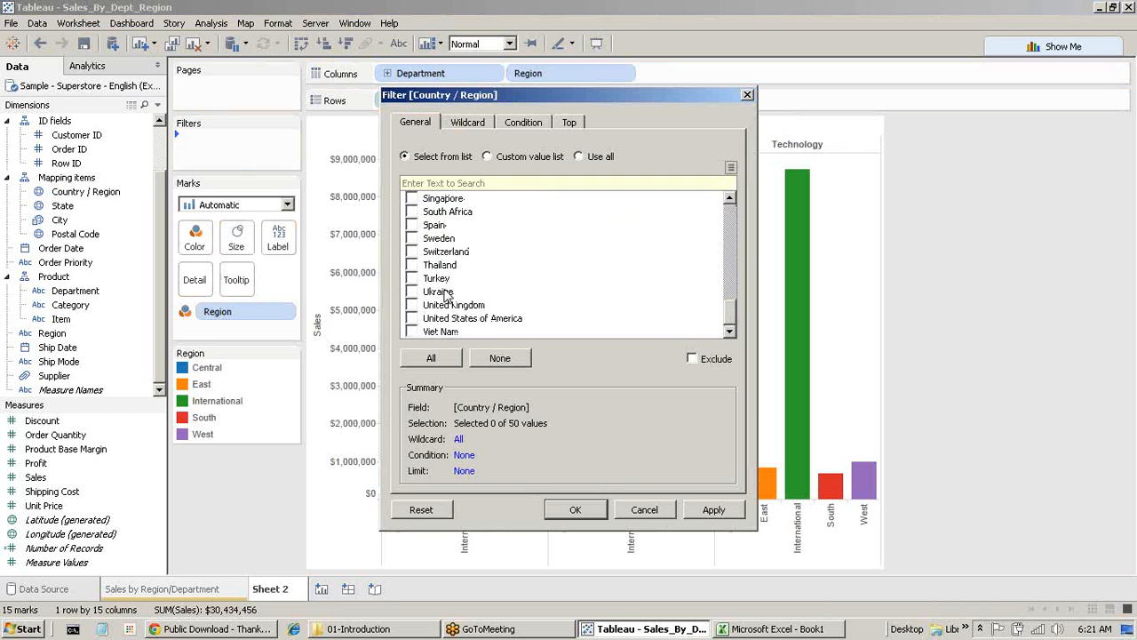
{"action": "scroll", "coordinate": [447, 296], "scroll_direction": "up", "scroll_amount": 5}
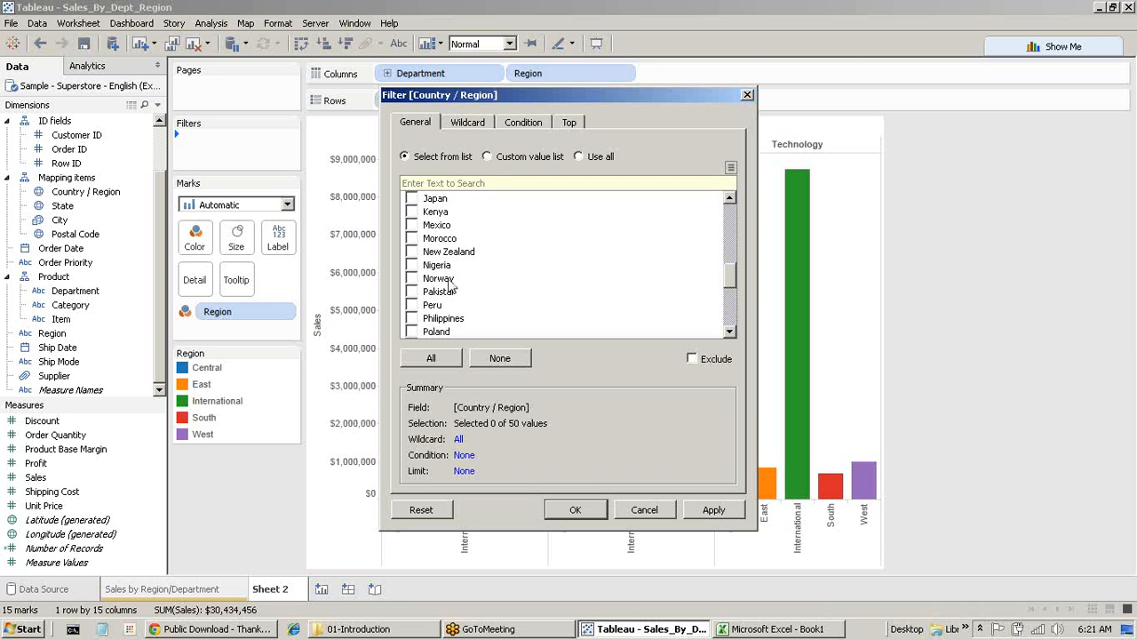
{"action": "left_click", "coordinate": [463, 182]}
{"action": "type", "text": "usa"}
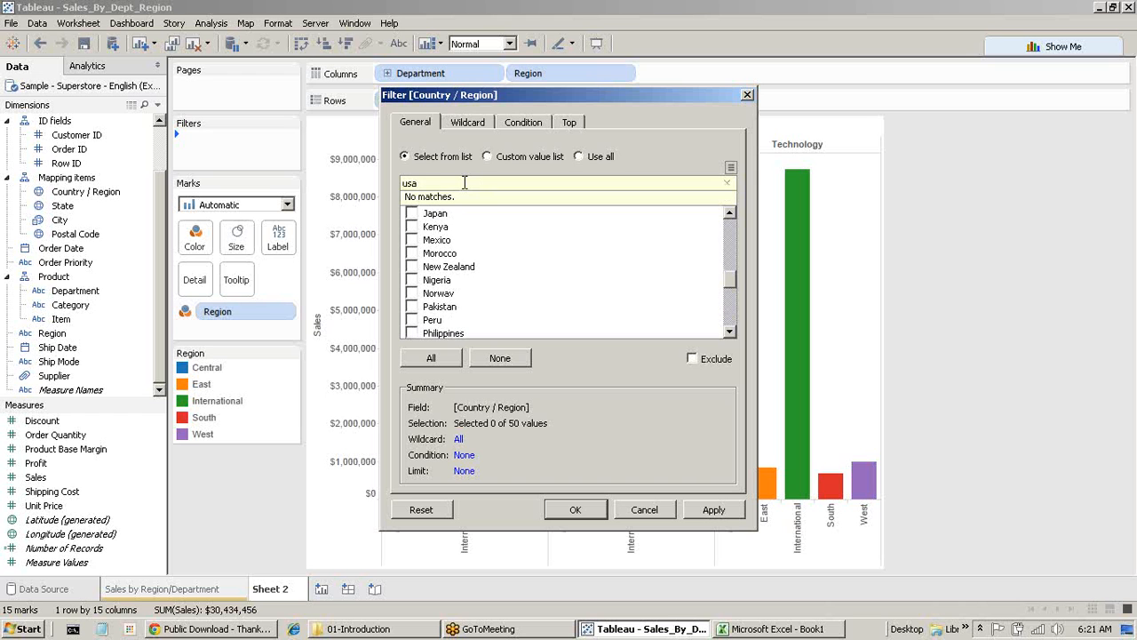
{"action": "key", "text": "BackSpace"}
{"action": "key", "text": "BackSpace"}
{"action": "type", "text": "nited"}
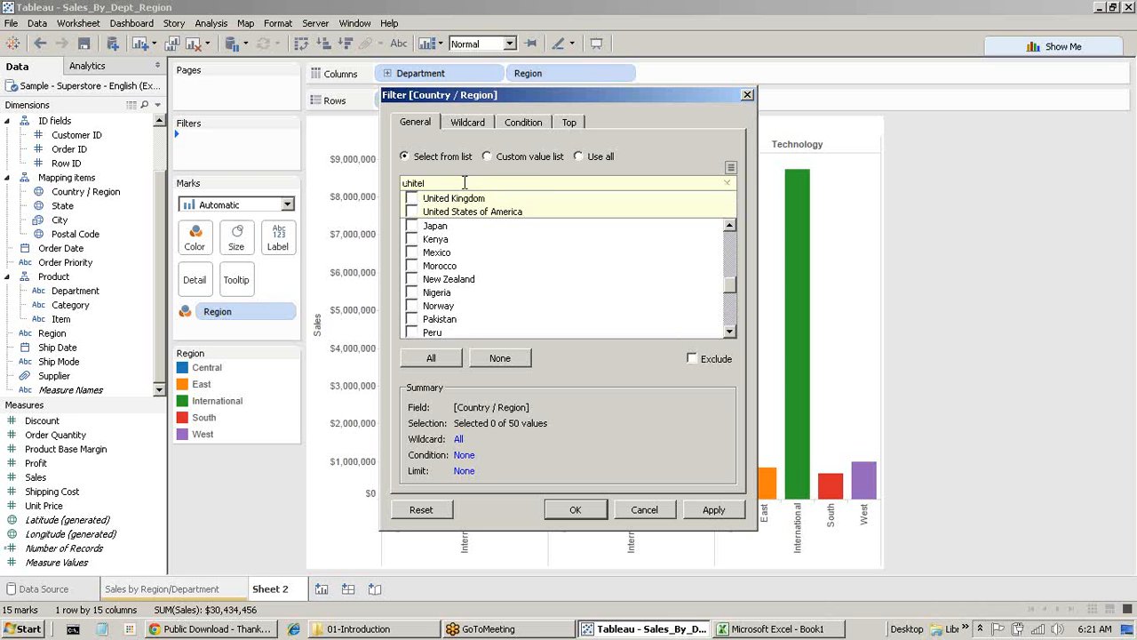
{"action": "left_click", "coordinate": [411, 211]}
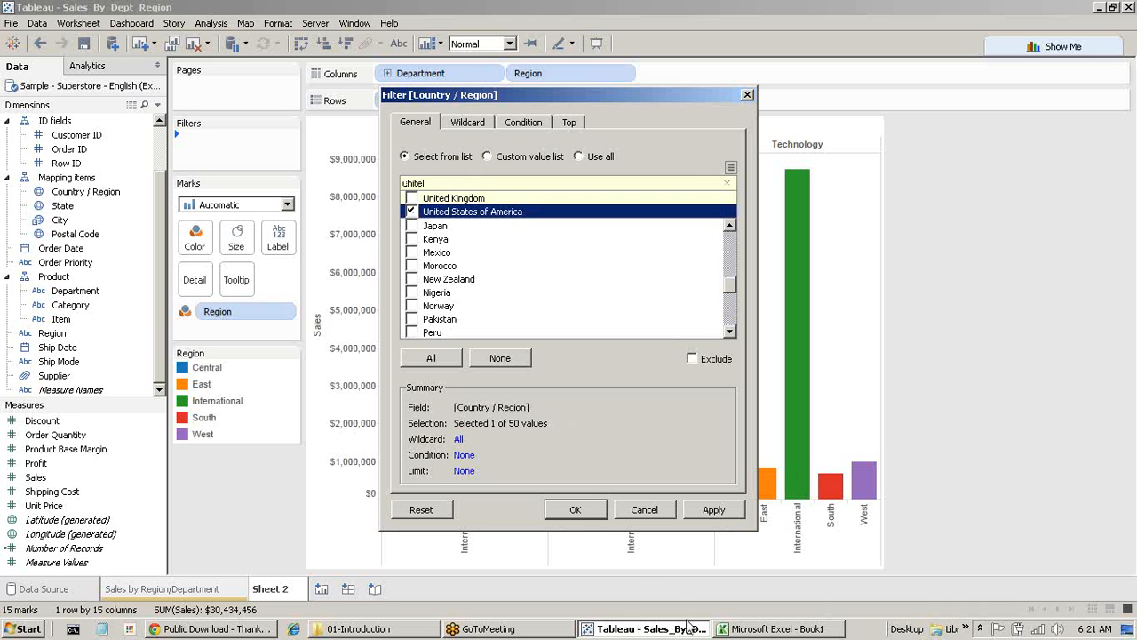
{"action": "left_click", "coordinate": [565, 515]}
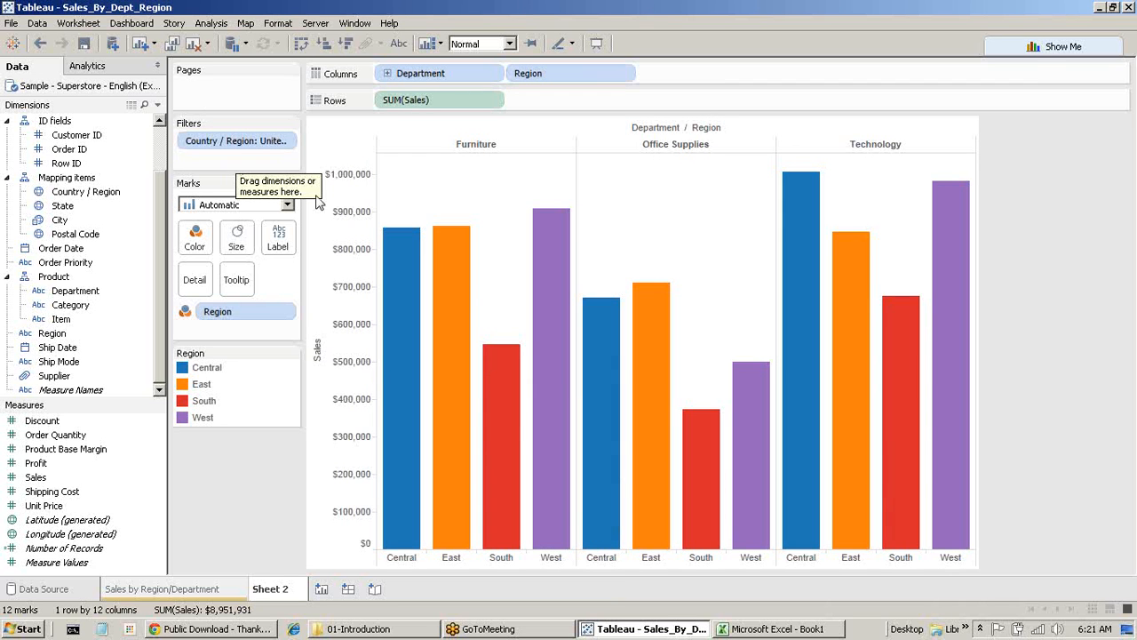
Step: Convert the filtered chart to stacked bars by Region colored by Department, and show the mark labels
{"action": "left_click", "coordinate": [1050, 49]}
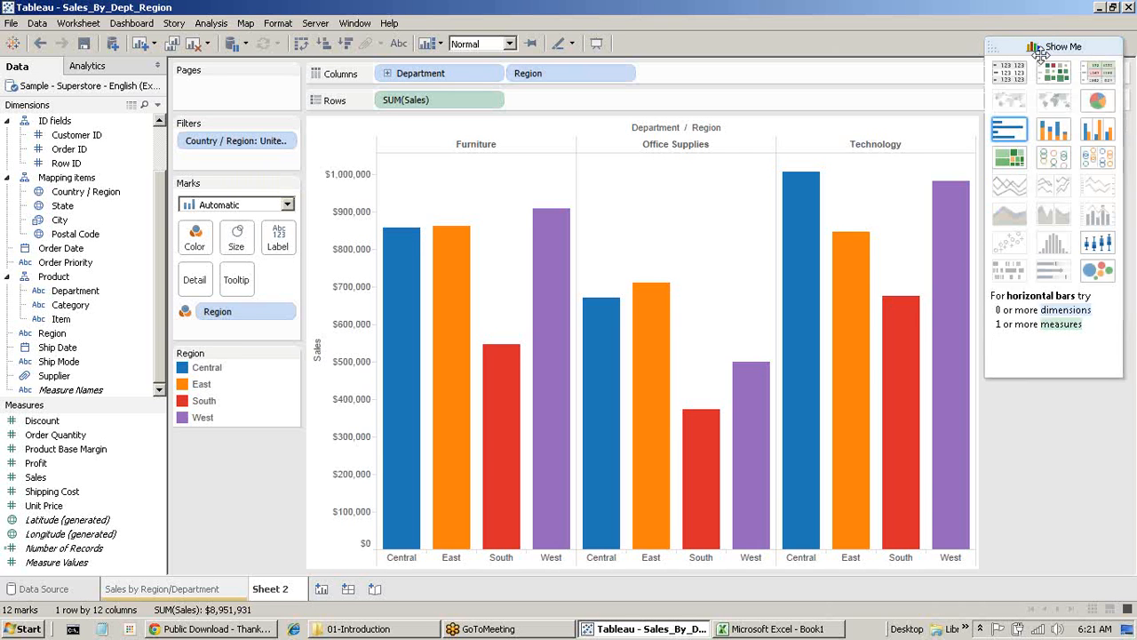
{"action": "left_click", "coordinate": [1055, 134]}
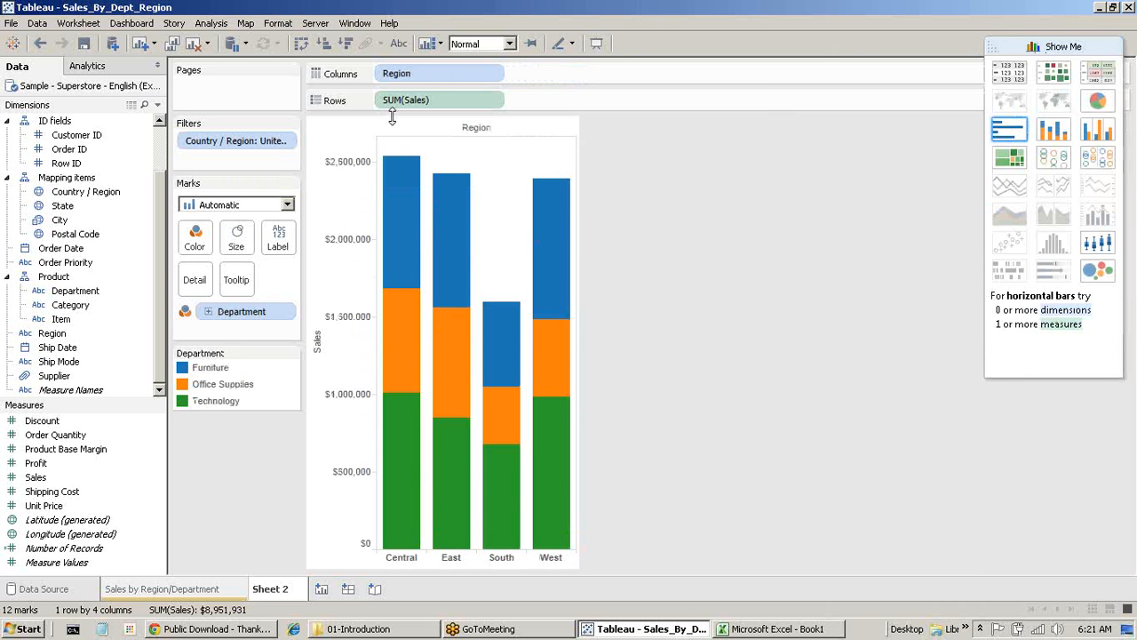
{"action": "left_click", "coordinate": [398, 46]}
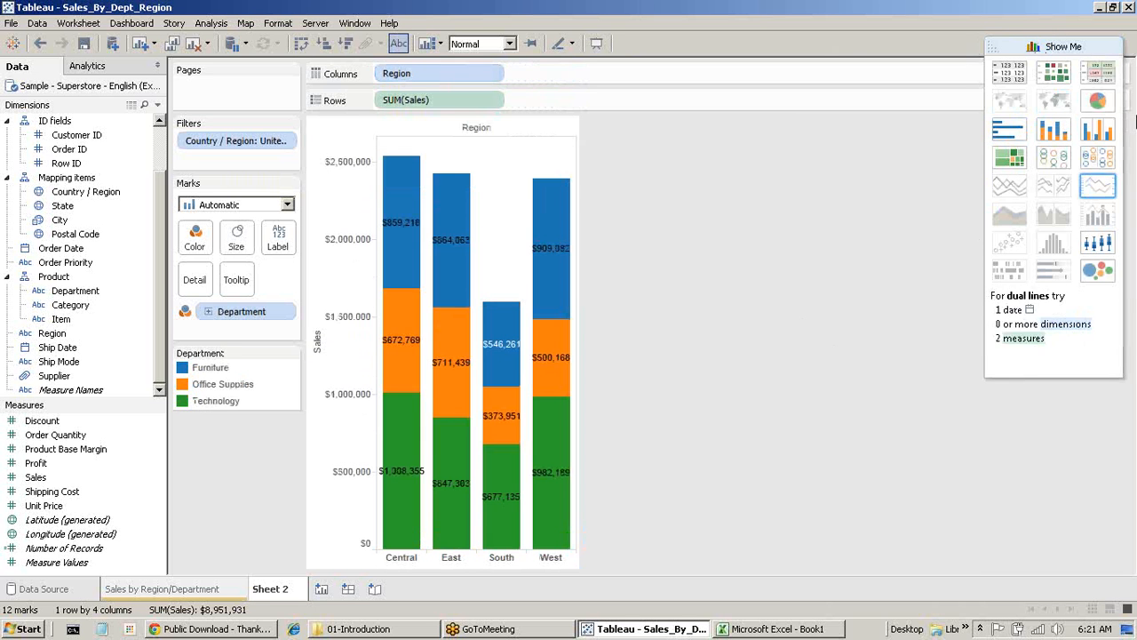
{"action": "left_click", "coordinate": [1026, 49]}
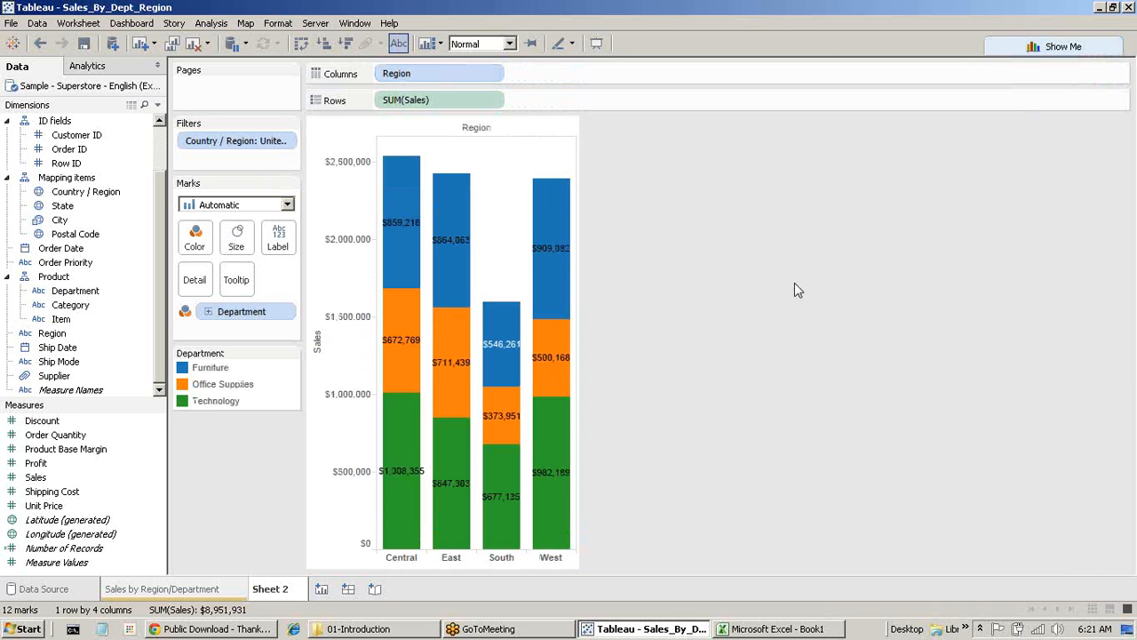
Step: Show the Country / Region quick filter and change its selection so that only India is included
{"action": "left_click", "coordinate": [285, 140]}
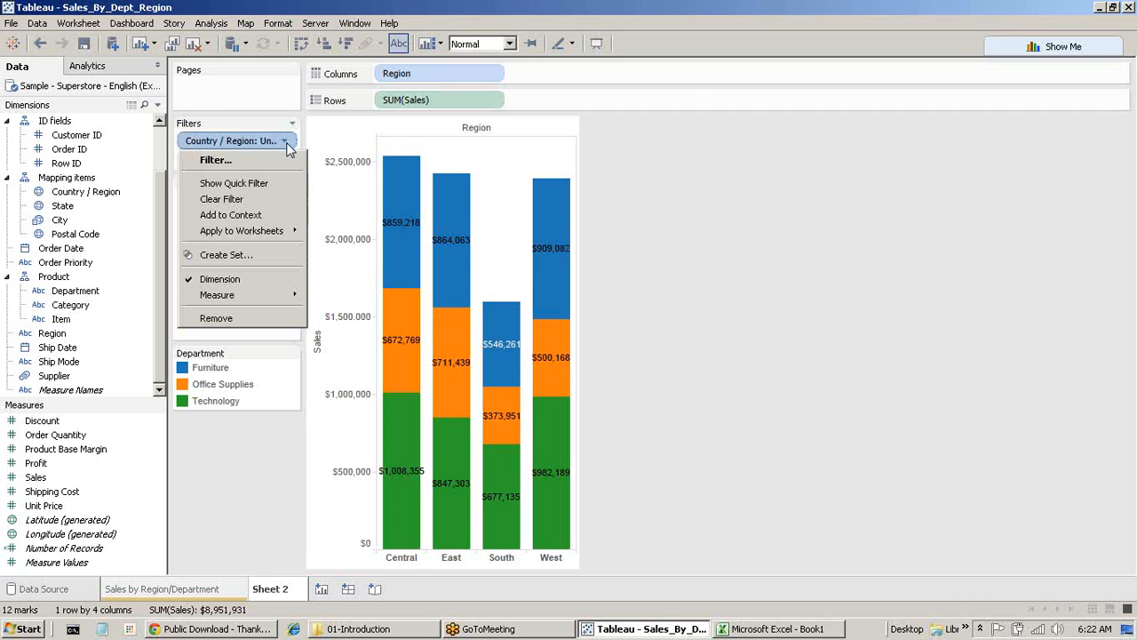
{"action": "left_click", "coordinate": [273, 185]}
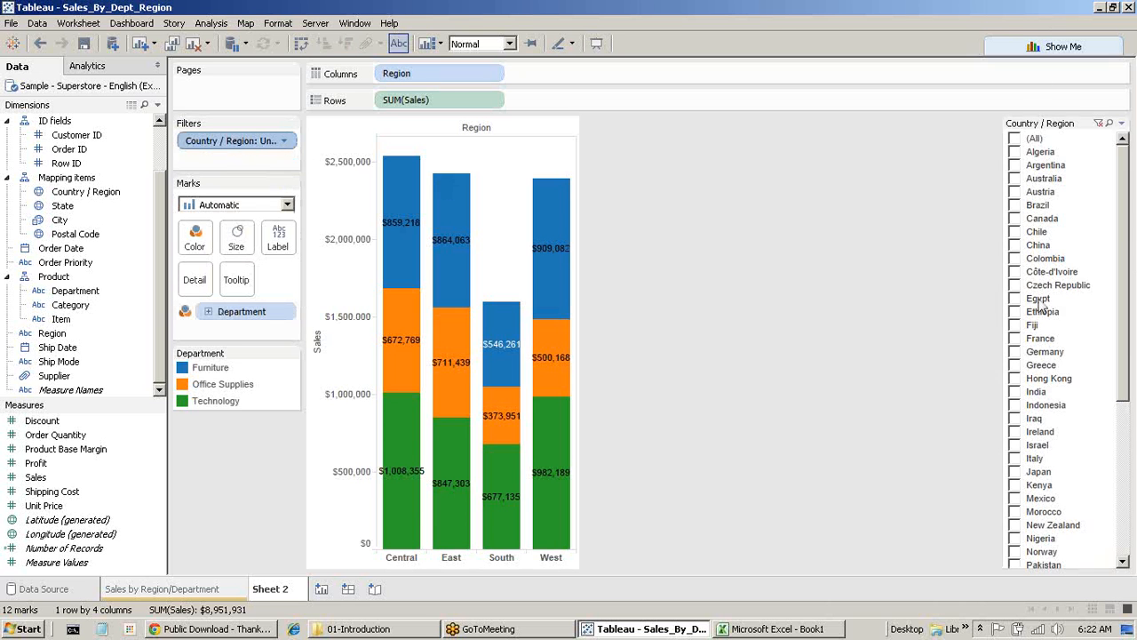
{"action": "scroll", "coordinate": [1057, 281], "scroll_direction": "down", "scroll_amount": 6}
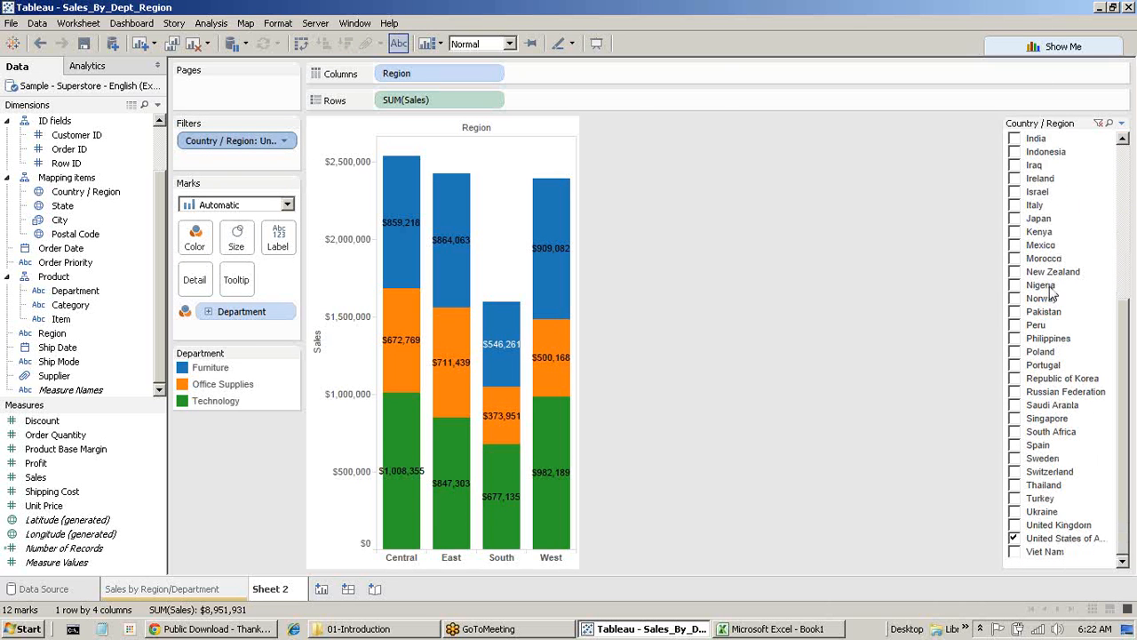
{"action": "left_click", "coordinate": [1014, 551]}
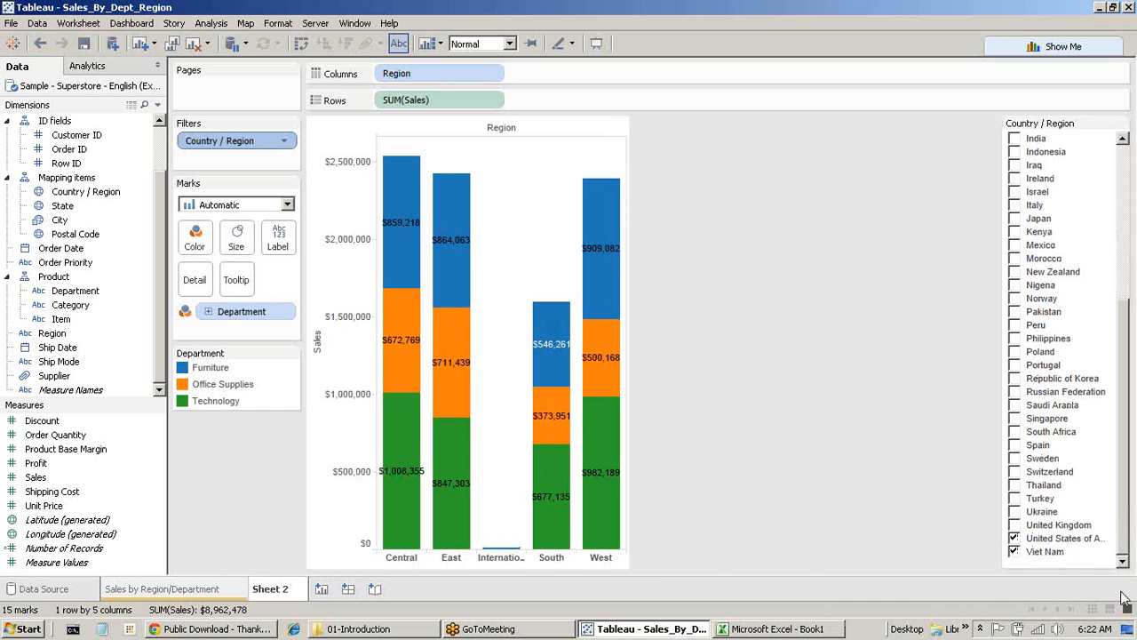
{"action": "left_click", "coordinate": [1014, 139]}
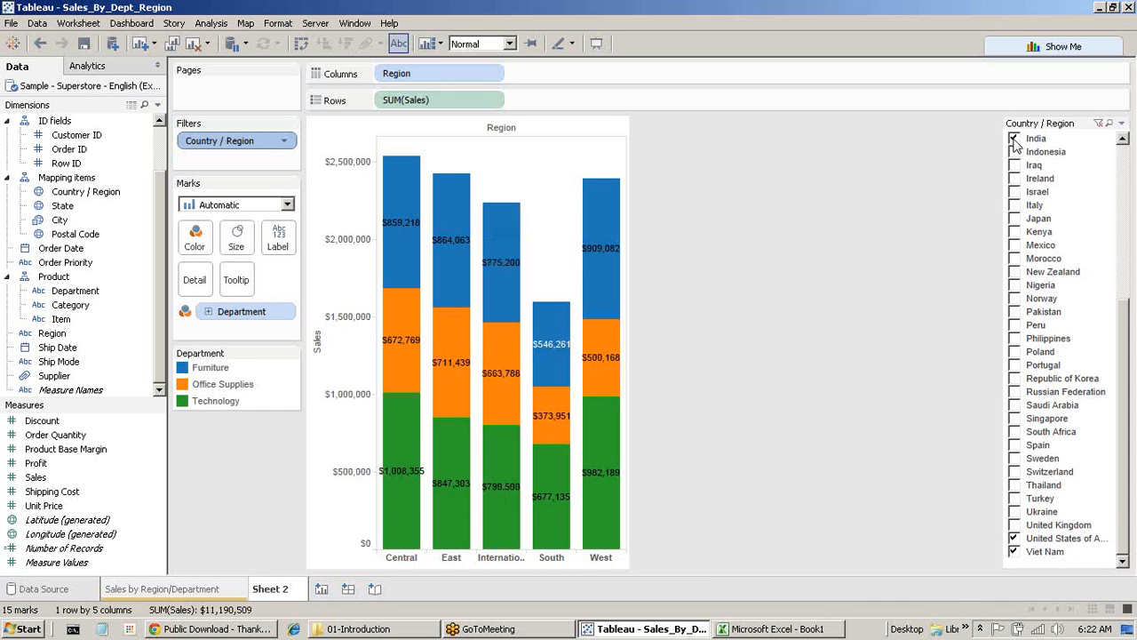
{"action": "left_click", "coordinate": [1013, 539]}
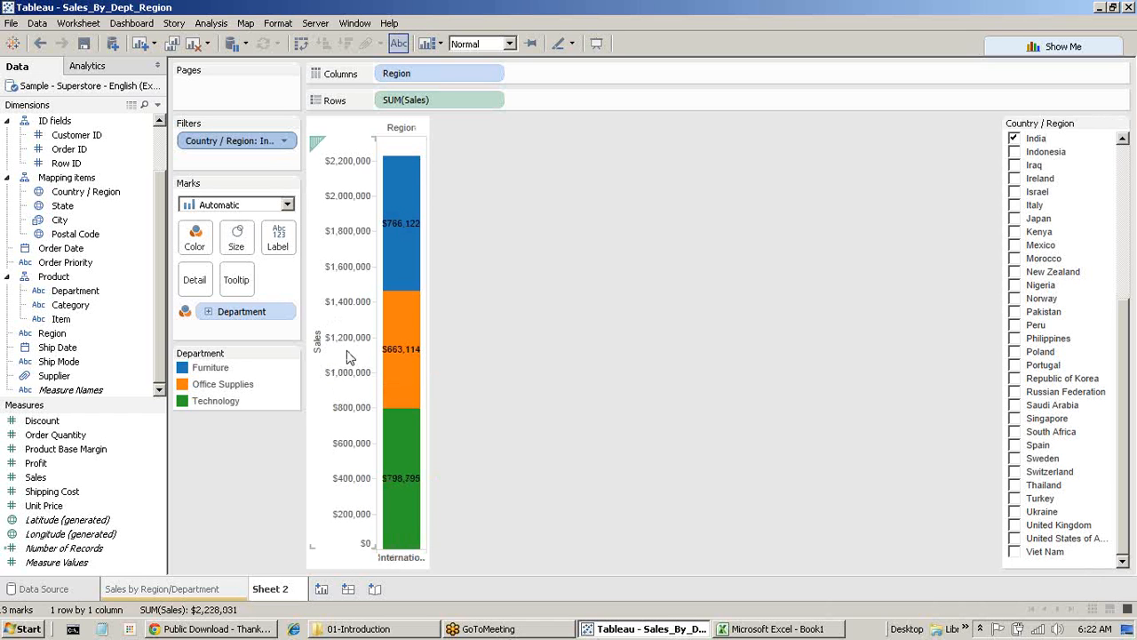
Step: Review the field options available for SUM(Sales) on Rows and Region on Columns
{"action": "mouse_move", "coordinate": [389, 464]}
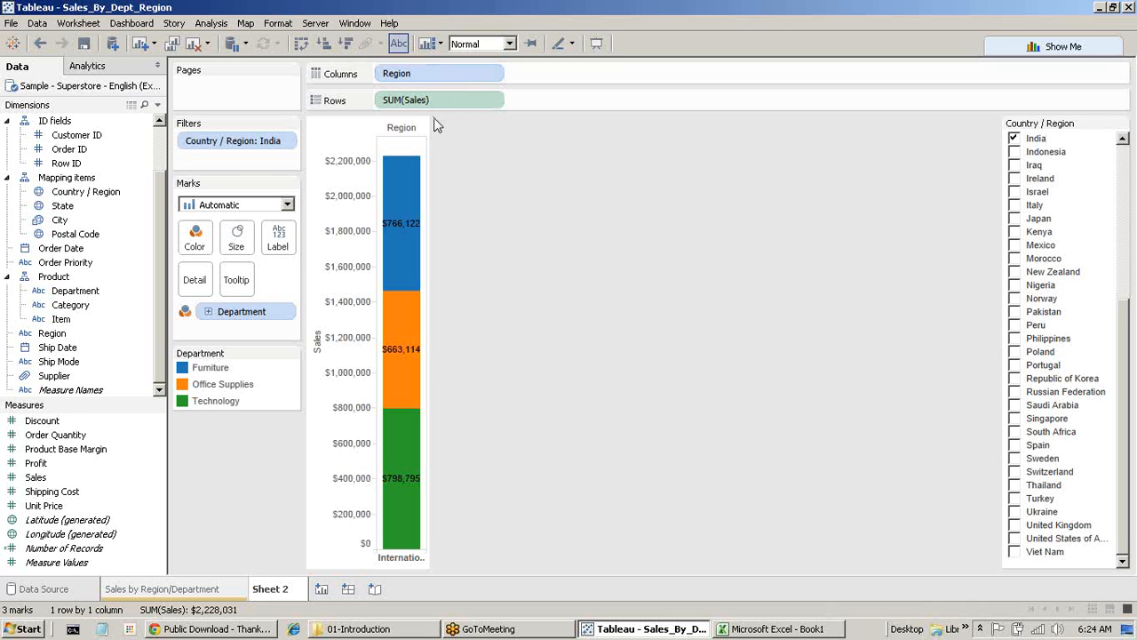
{"action": "left_click", "coordinate": [491, 101]}
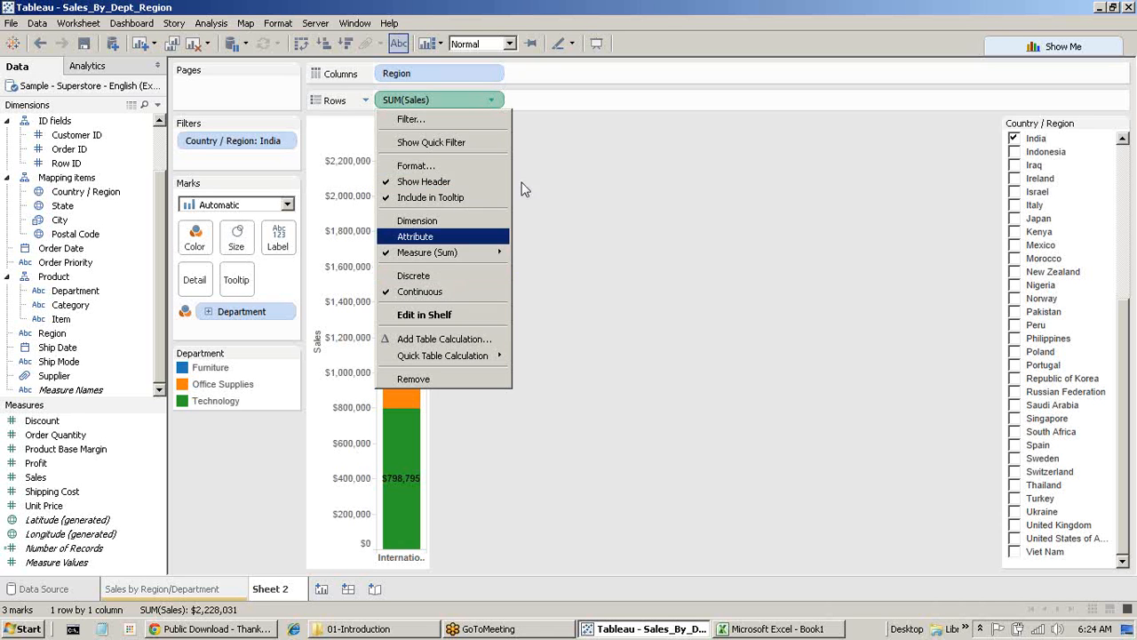
{"action": "left_click", "coordinate": [491, 100]}
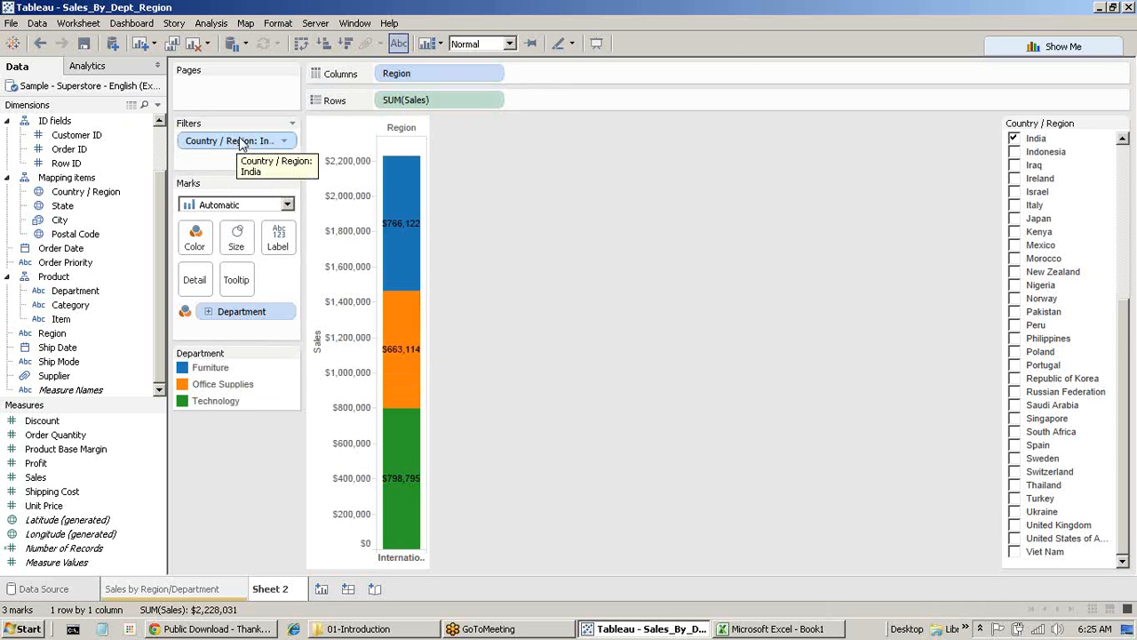
{"action": "left_click", "coordinate": [491, 74]}
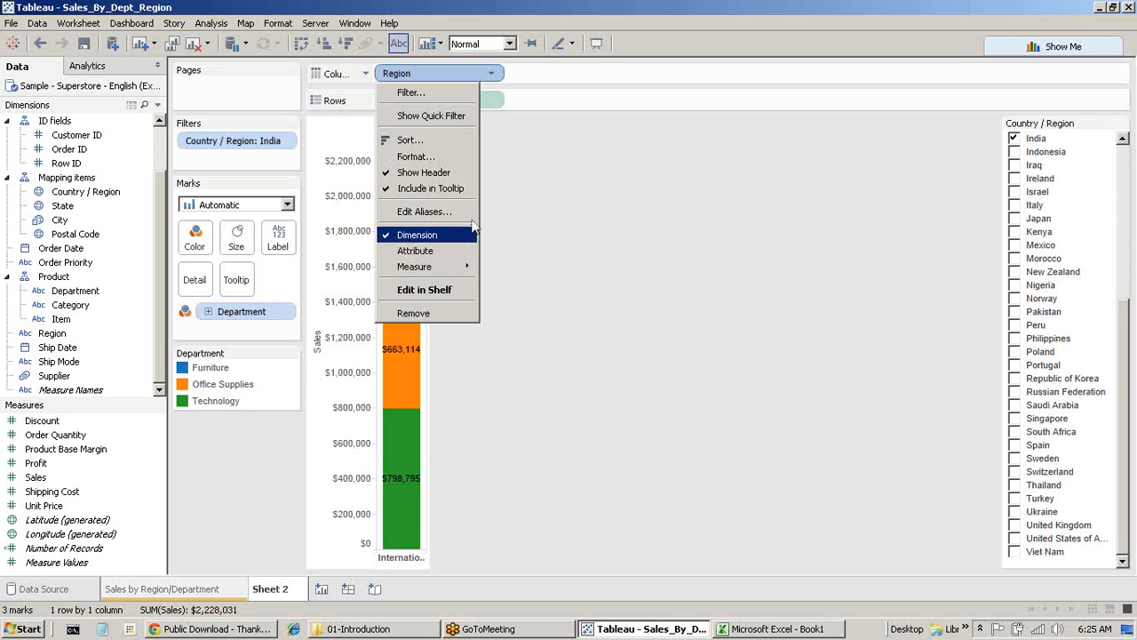
{"action": "left_click", "coordinate": [603, 189]}
Step: Switch SUM(Sales) on Rows to discrete, and return it to continuous
{"action": "left_click", "coordinate": [493, 102]}
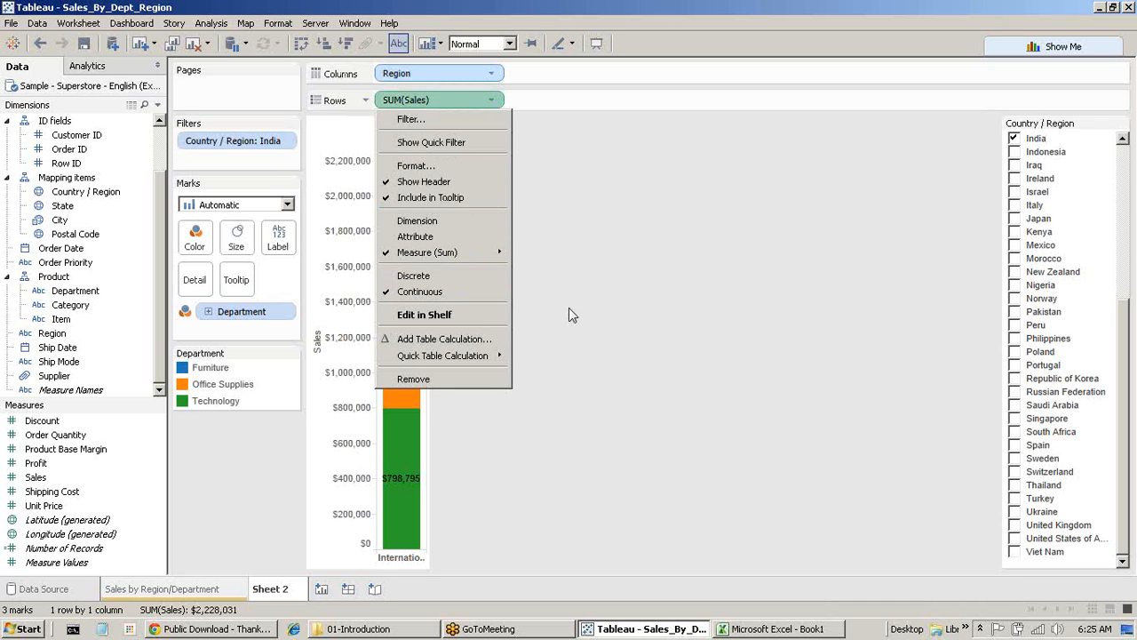
{"action": "left_click", "coordinate": [433, 278]}
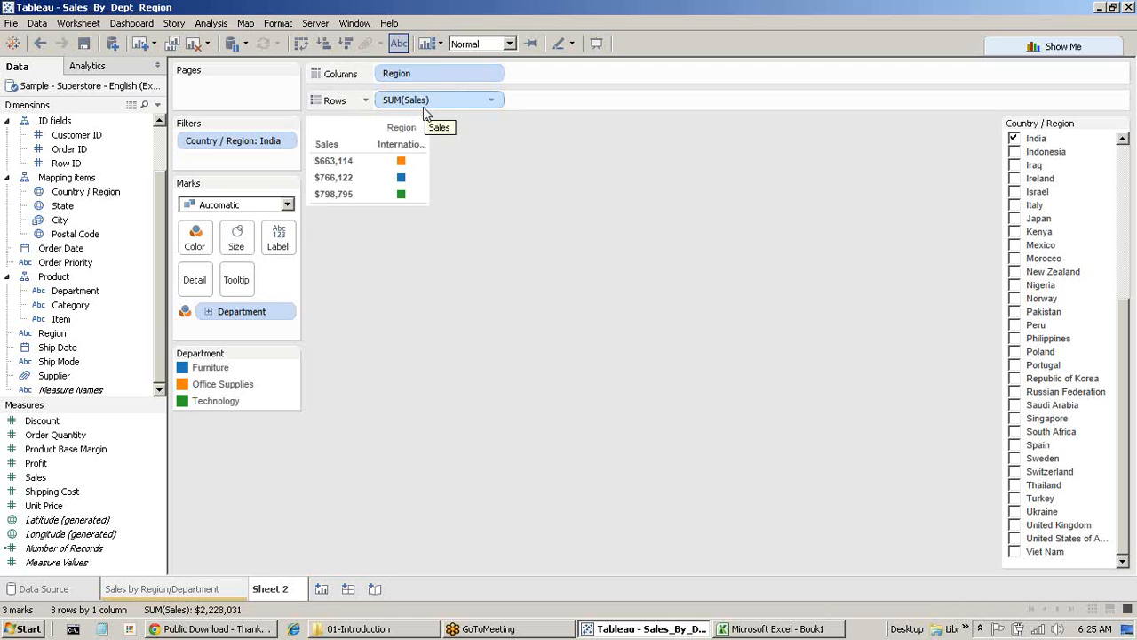
{"action": "left_click", "coordinate": [491, 100]}
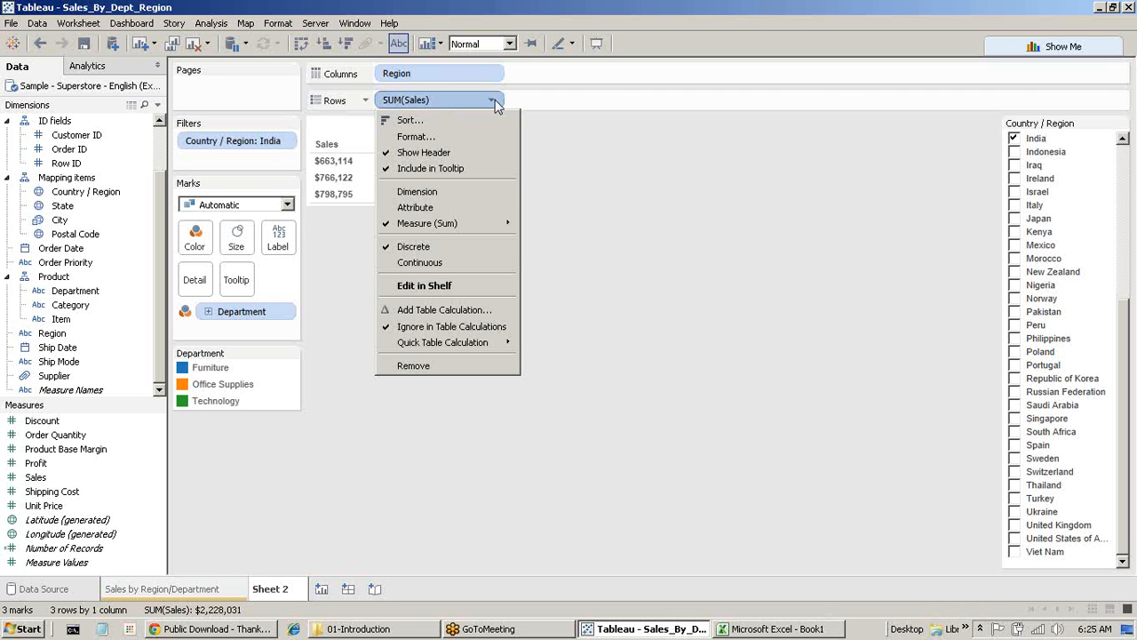
{"action": "left_click", "coordinate": [439, 262]}
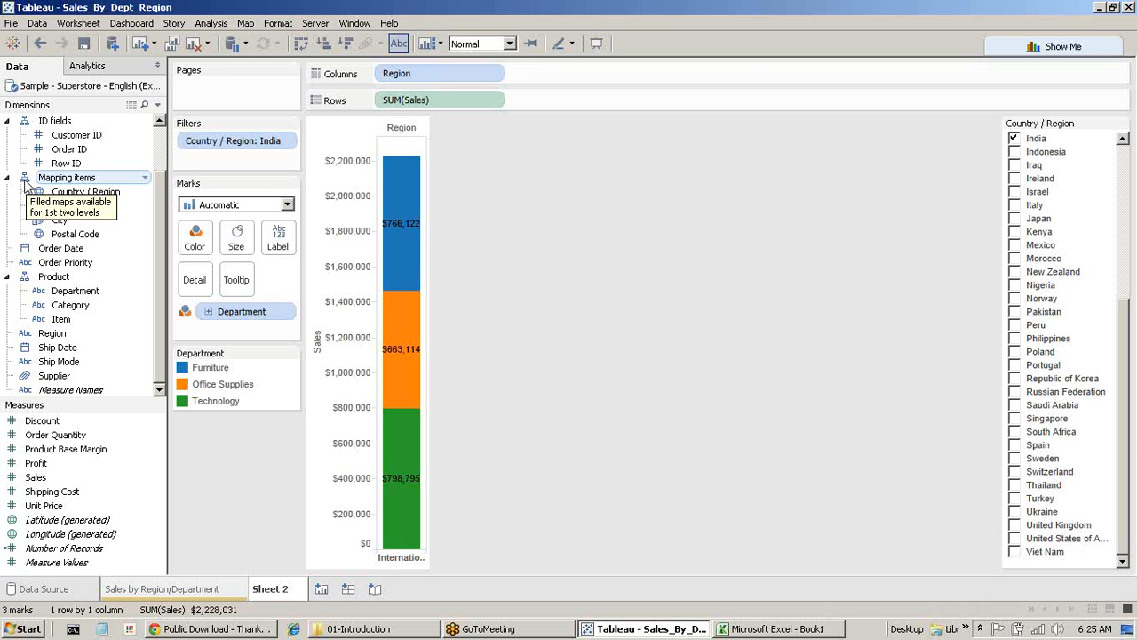
Step: Clear the sheet and build a continuous line chart of Sales by year of Order Date using Show Me
{"action": "left_click", "coordinate": [196, 45]}
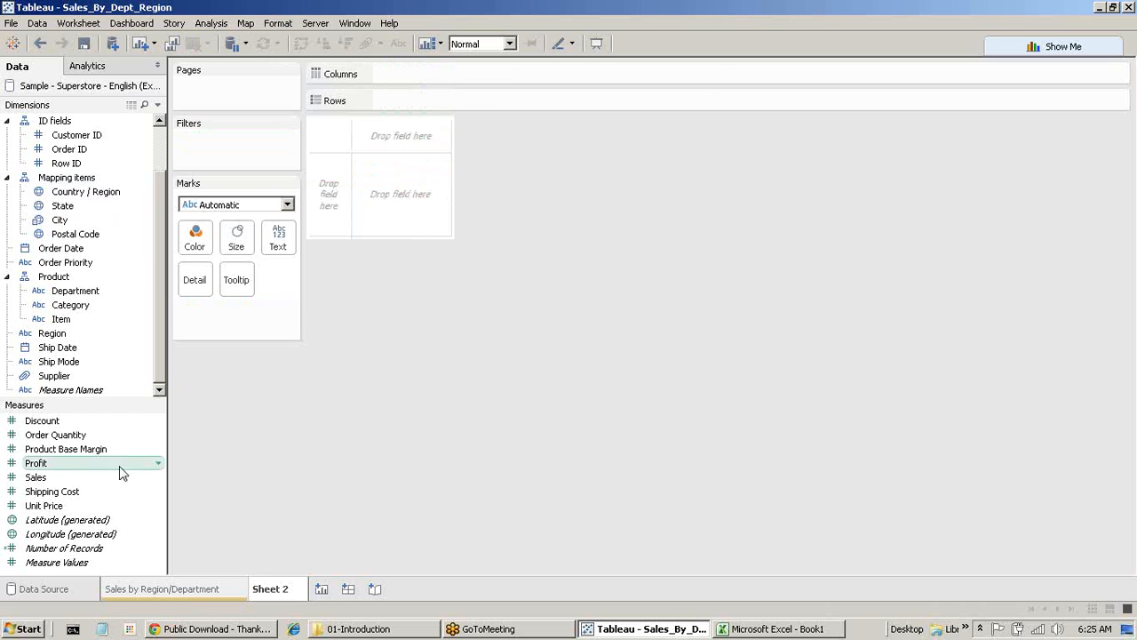
{"action": "double_click", "coordinate": [55, 255]}
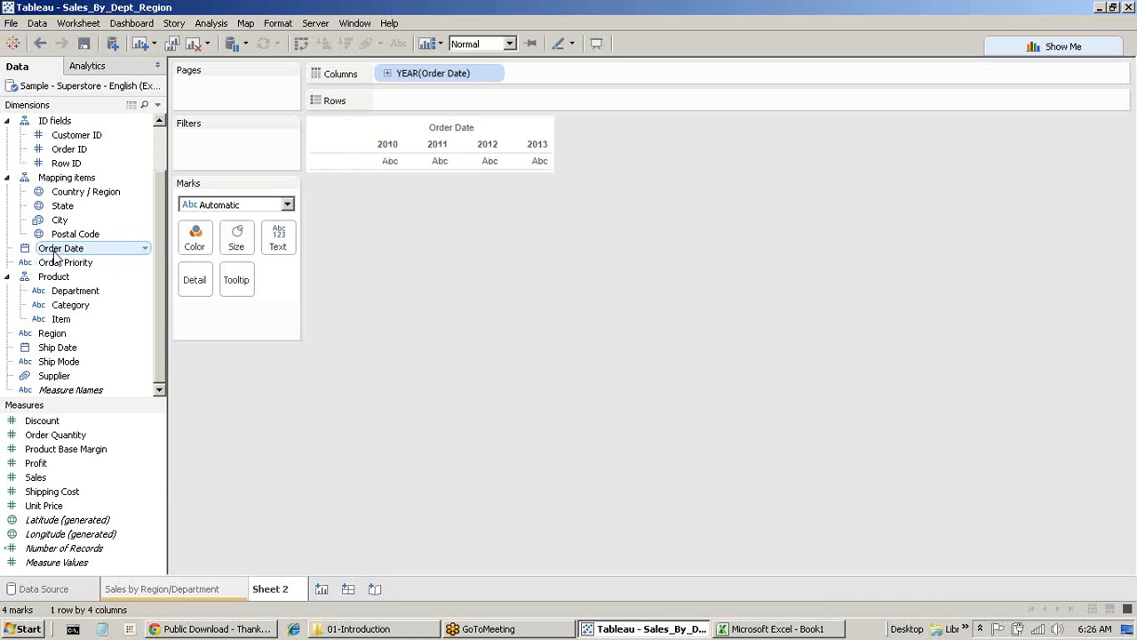
{"action": "double_click", "coordinate": [36, 477]}
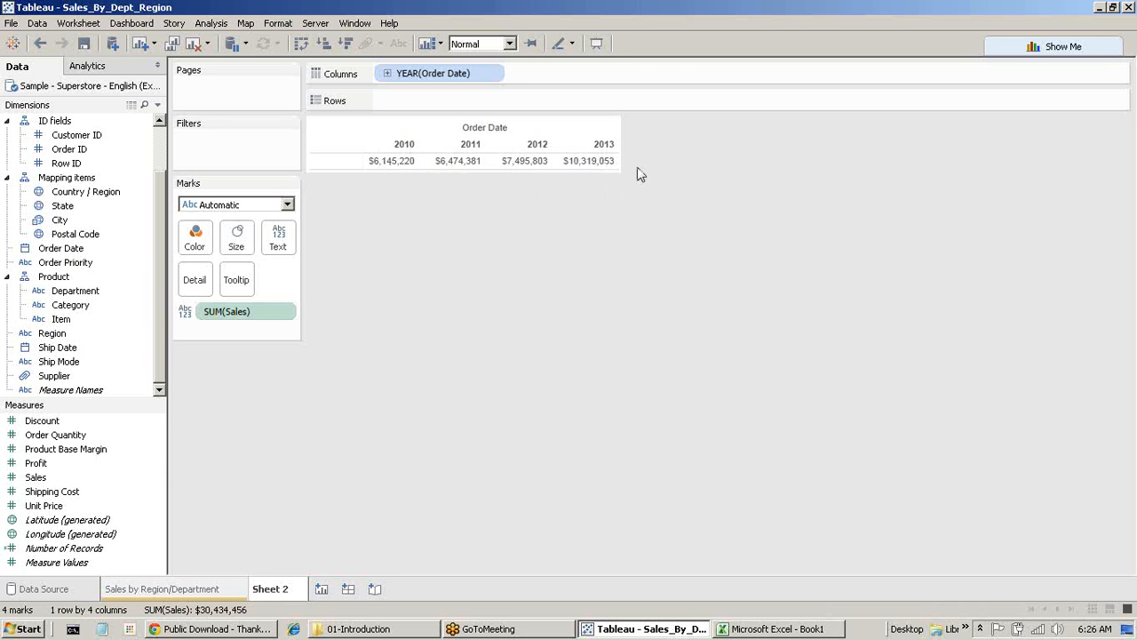
{"action": "left_click", "coordinate": [1051, 53]}
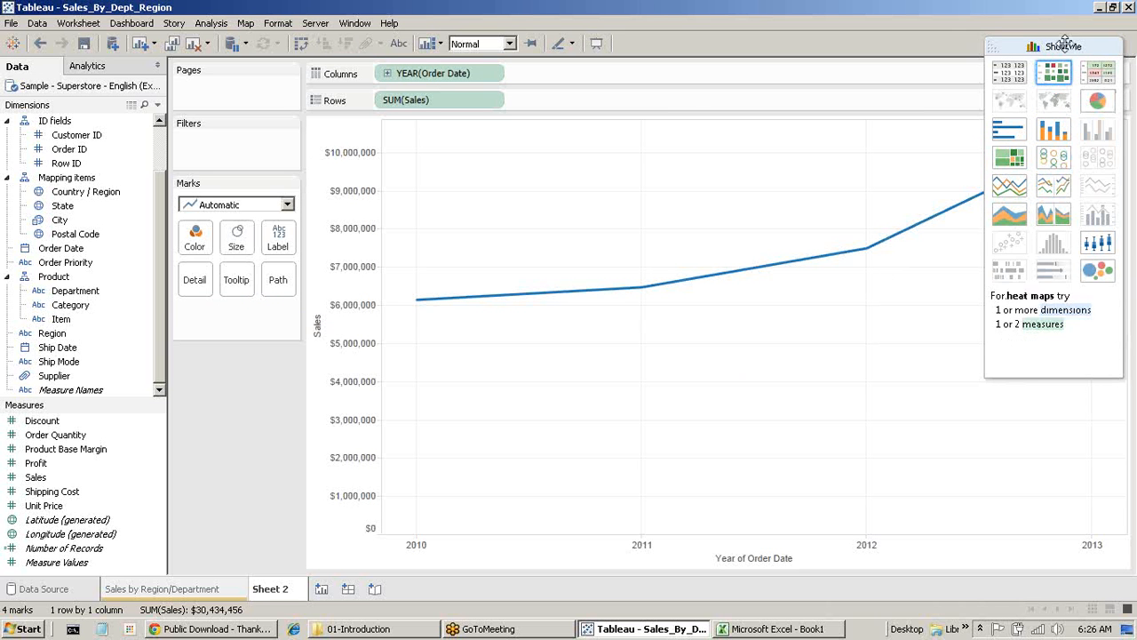
{"action": "left_click", "coordinate": [1062, 45]}
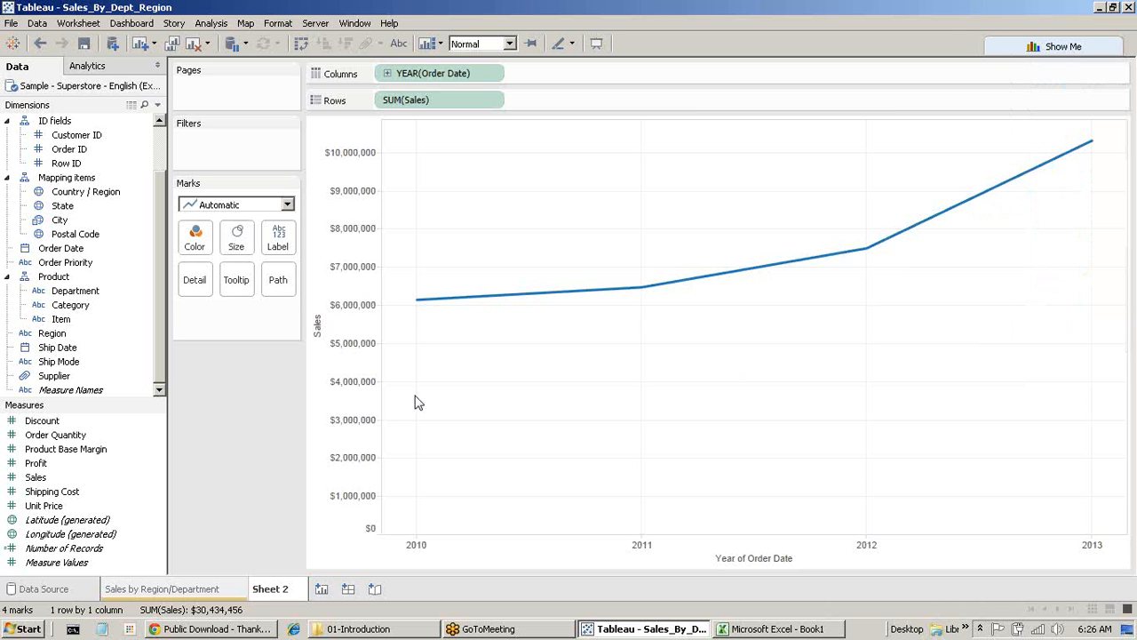
Step: Drill Order Date down from year through quarter, month and week to day
{"action": "mouse_move", "coordinate": [420, 307]}
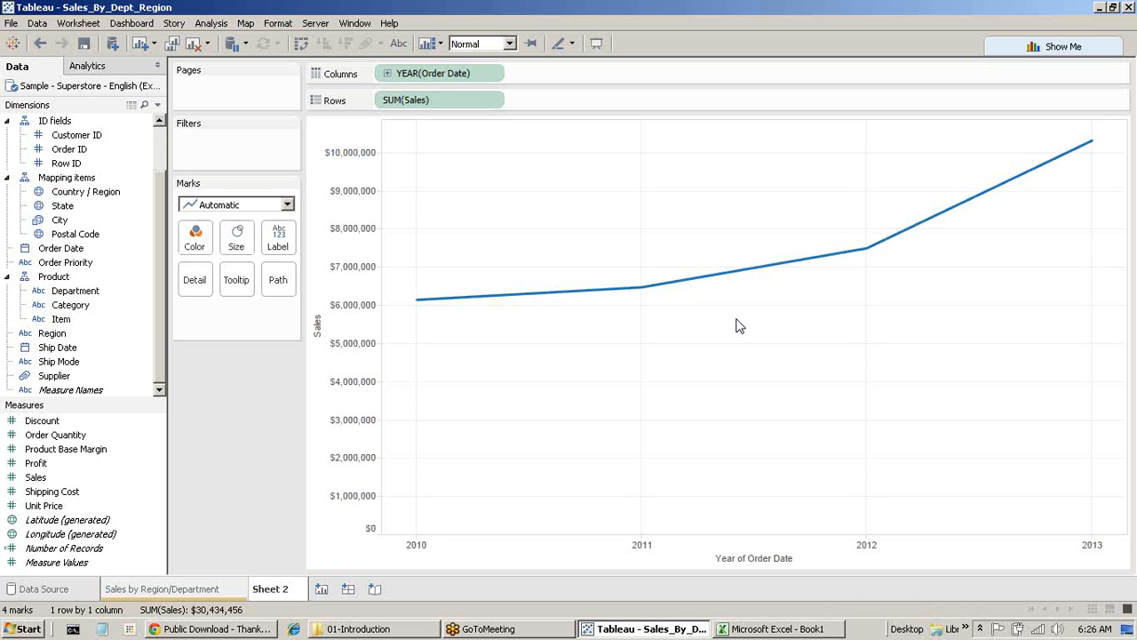
{"action": "left_click", "coordinate": [387, 77]}
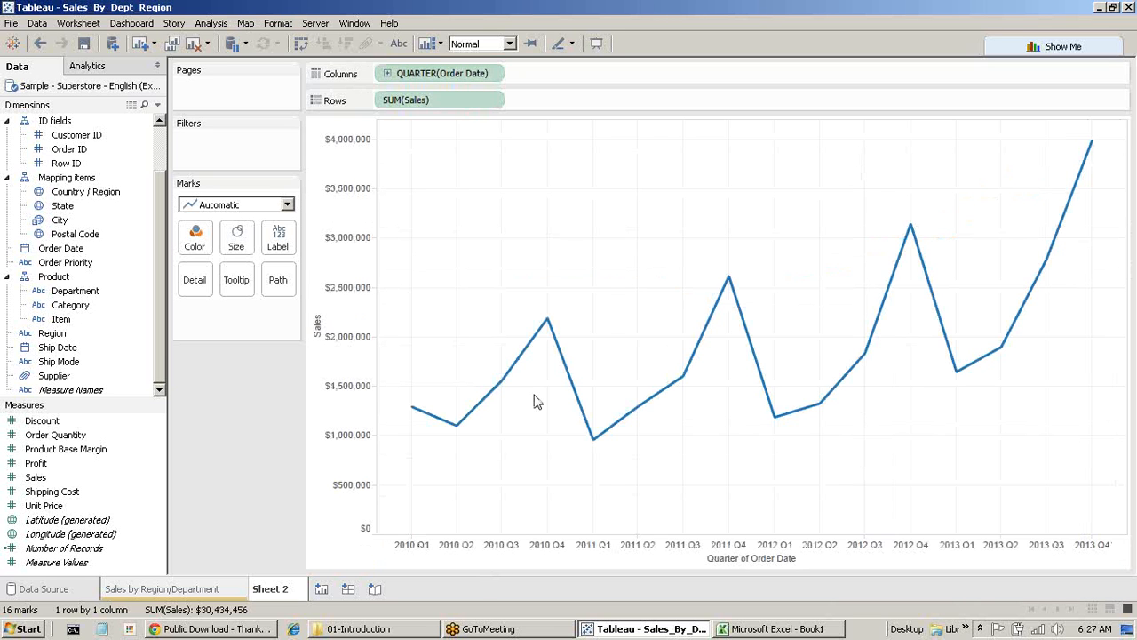
{"action": "left_click", "coordinate": [386, 75]}
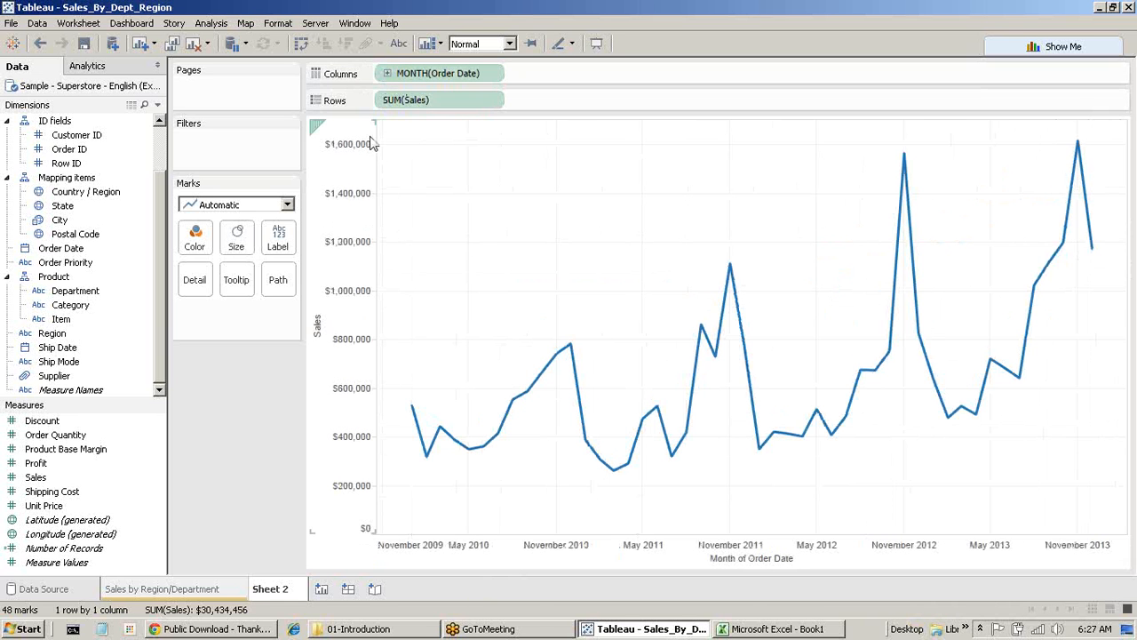
{"action": "mouse_move", "coordinate": [1084, 242]}
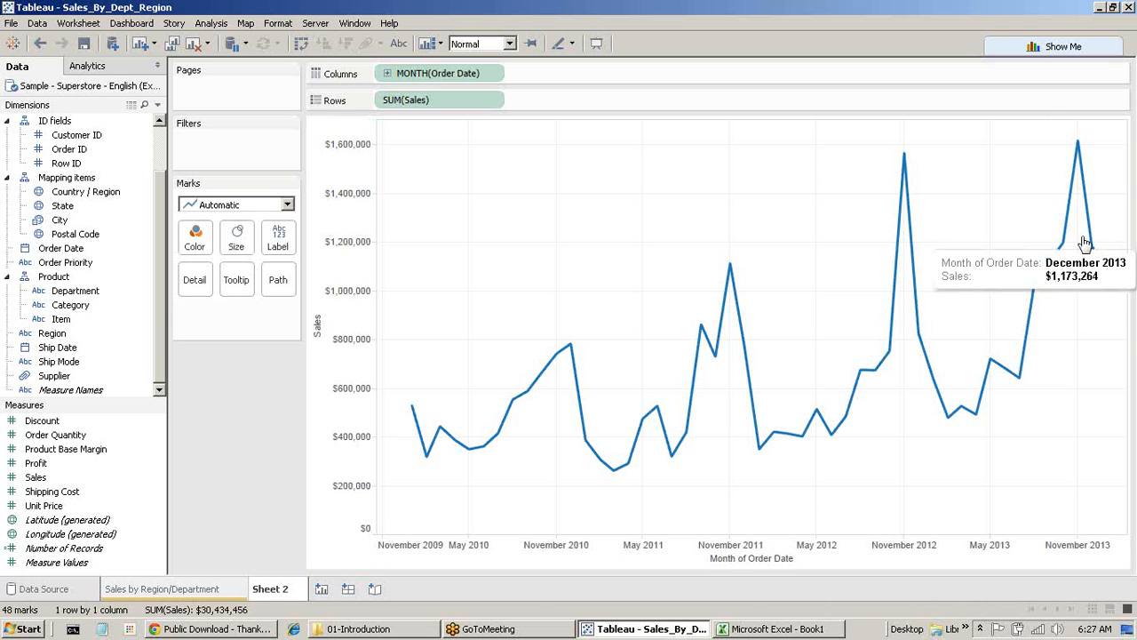
{"action": "left_click", "coordinate": [387, 77]}
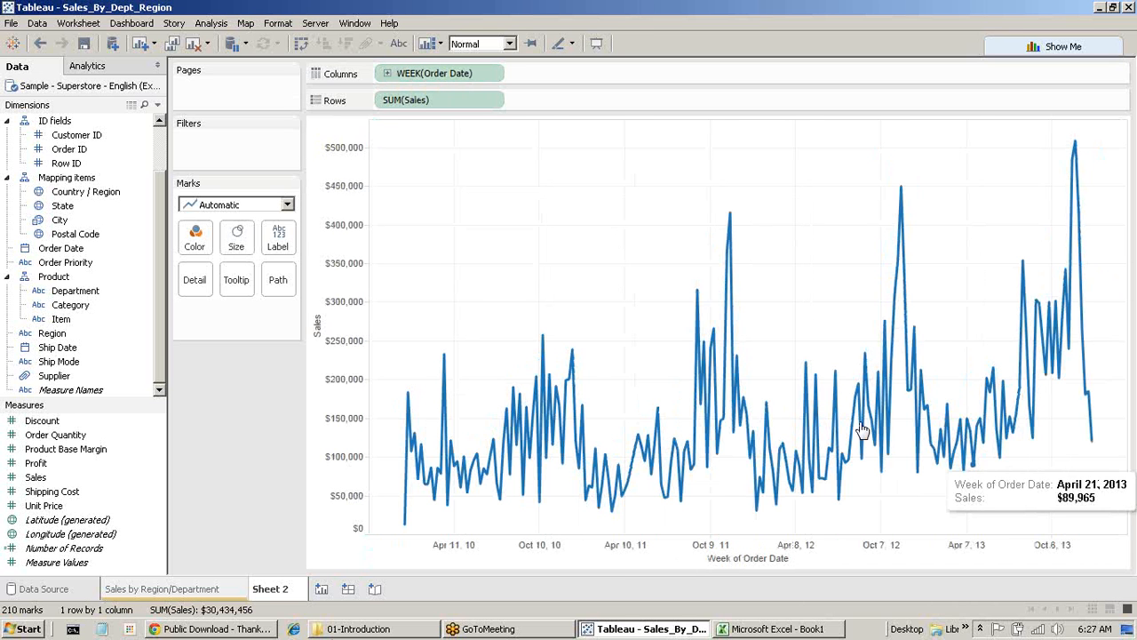
{"action": "left_click", "coordinate": [387, 73]}
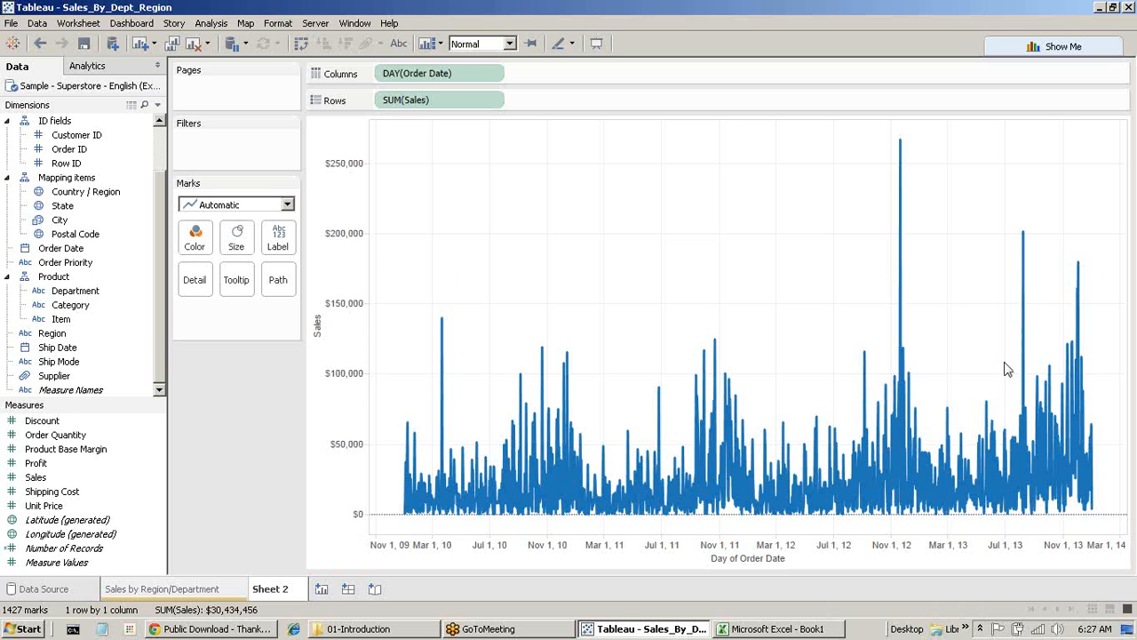
Step: Undo the Order Date drill-downs back to the year level, and remove Order Date from Columns
{"action": "left_click", "coordinate": [40, 44]}
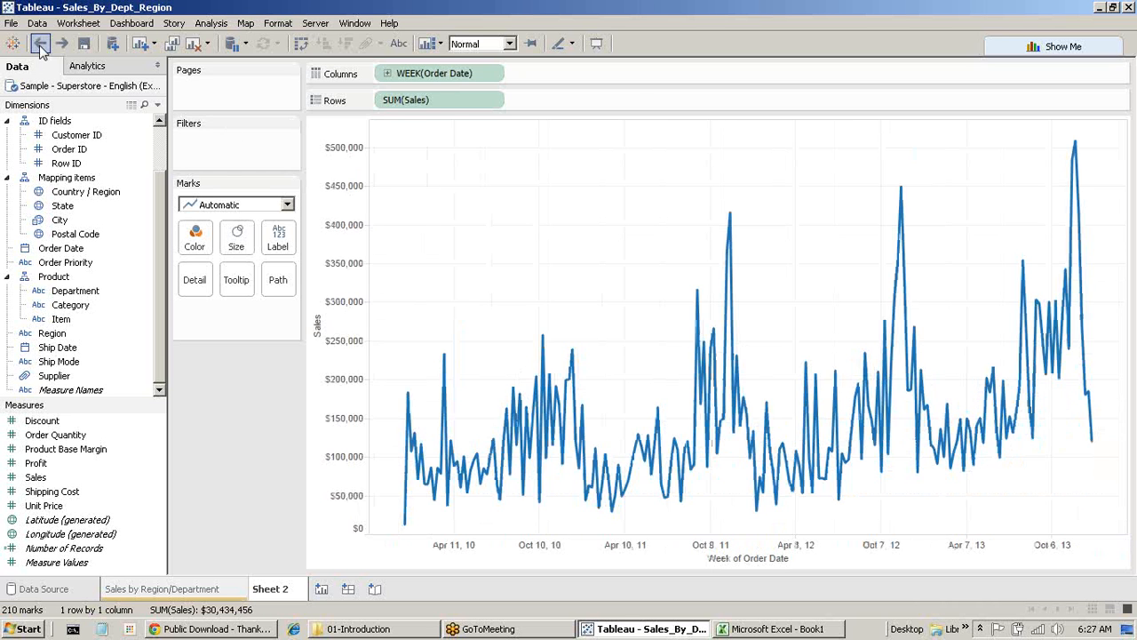
{"action": "left_click", "coordinate": [40, 44]}
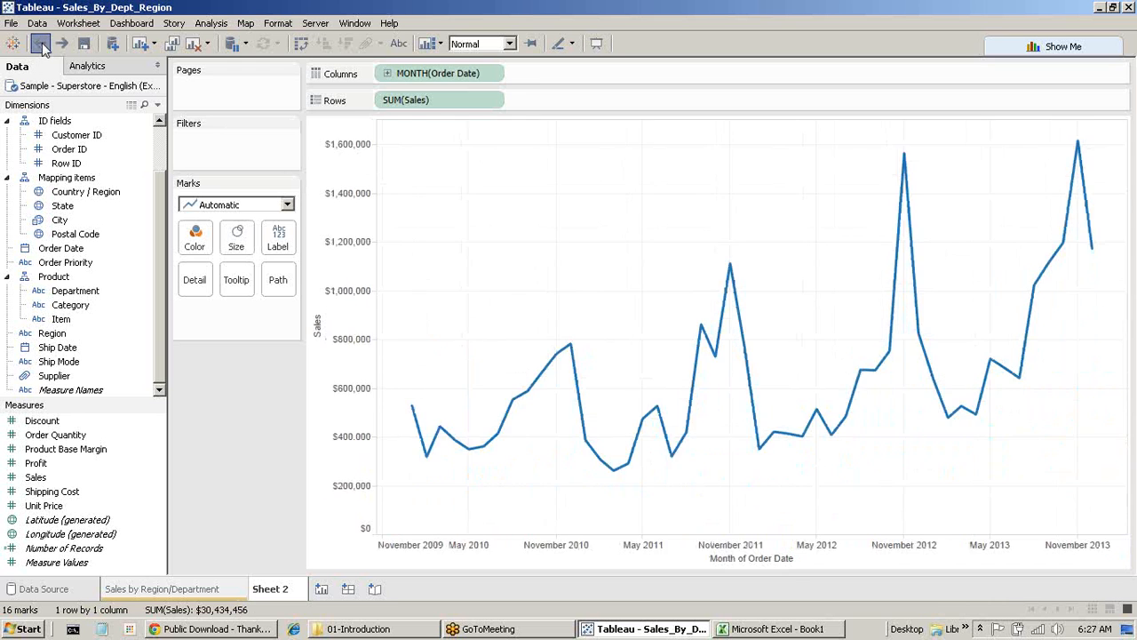
{"action": "left_click", "coordinate": [40, 44]}
{"action": "left_click", "coordinate": [40, 45]}
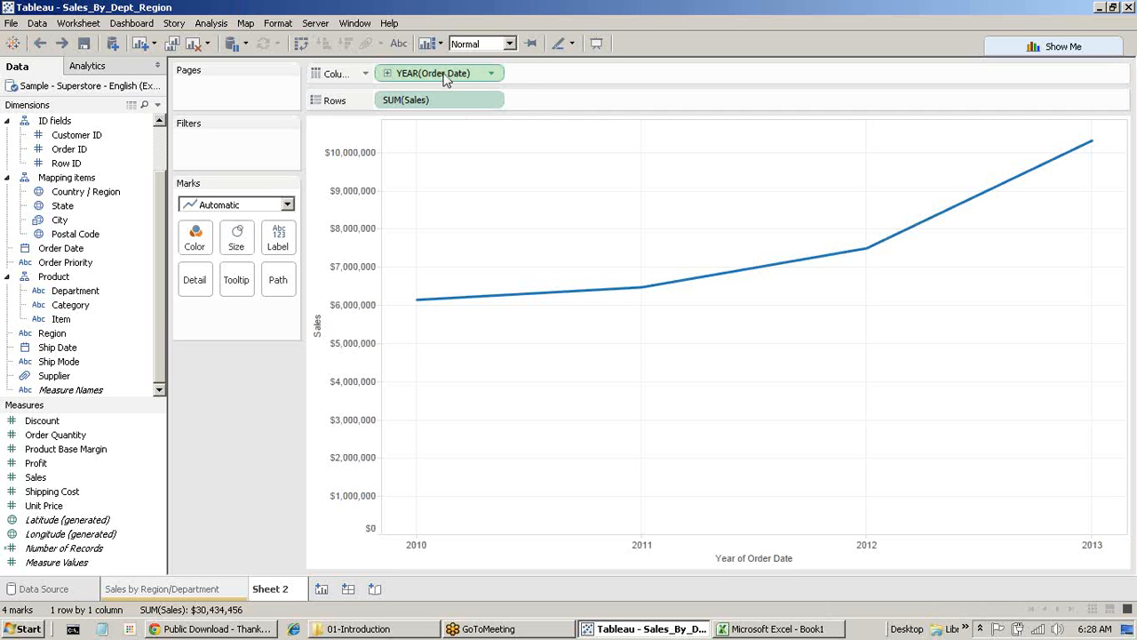
{"action": "left_click_drag", "start_coordinate": [444, 84], "coordinate": [236, 239]}
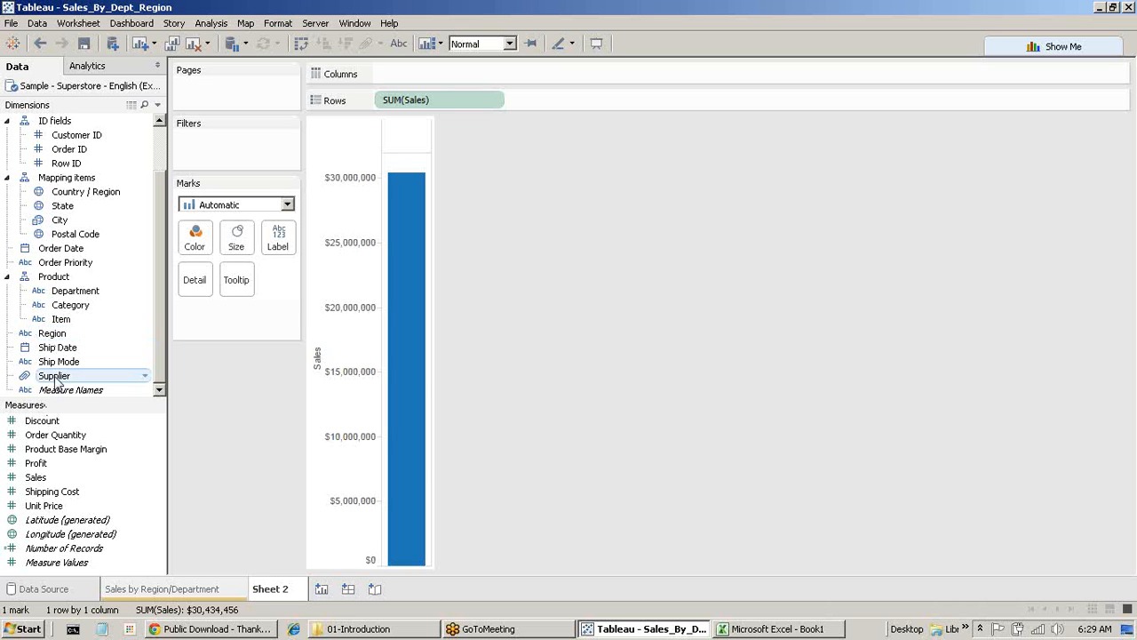
Step: Combine the Supplier and Region dimensions into a hierarchy named New Demo and select it
{"action": "left_click_drag", "start_coordinate": [56, 380], "coordinate": [56, 336]}
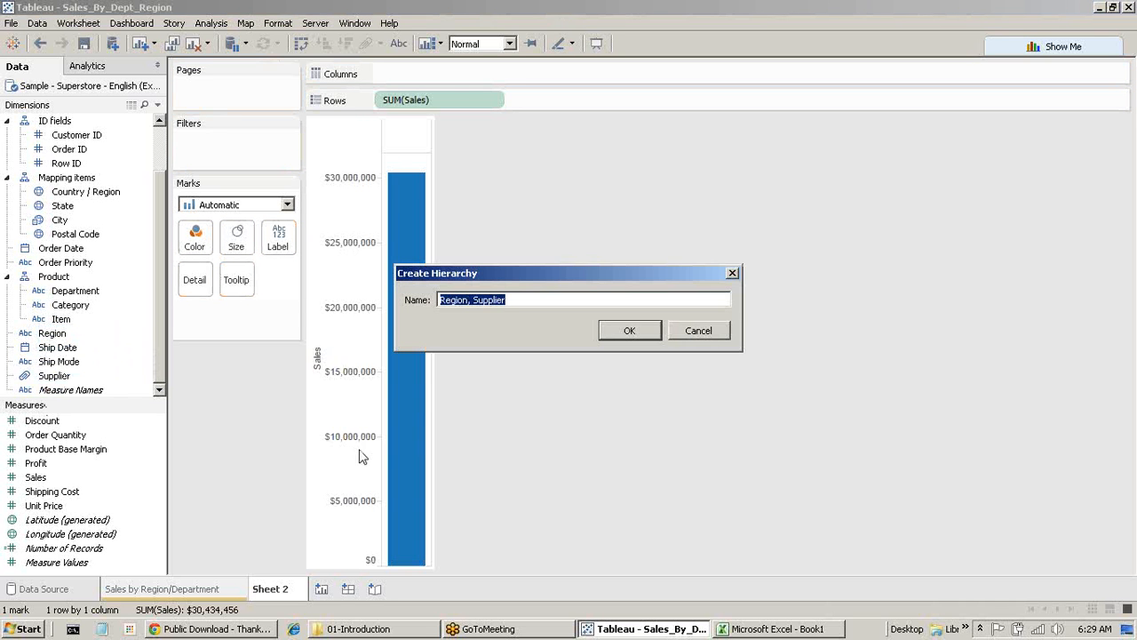
{"action": "type", "text": "New D"}
{"action": "type", "text": "emp"}
{"action": "left_click", "coordinate": [627, 332]}
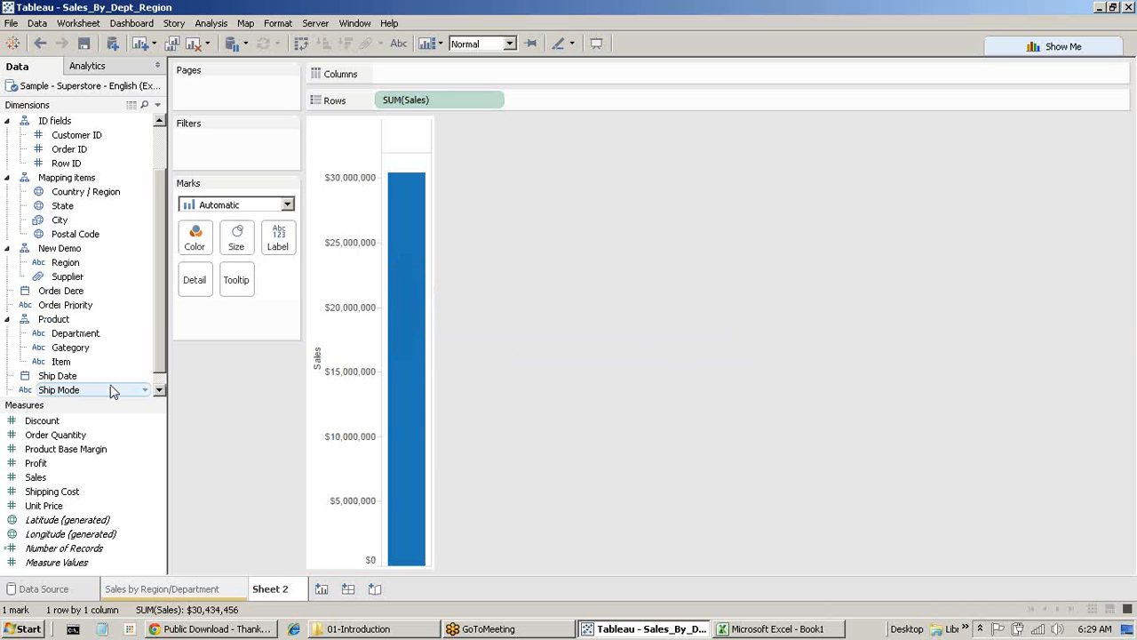
{"action": "scroll", "coordinate": [84, 386], "scroll_direction": "down", "scroll_amount": 1}
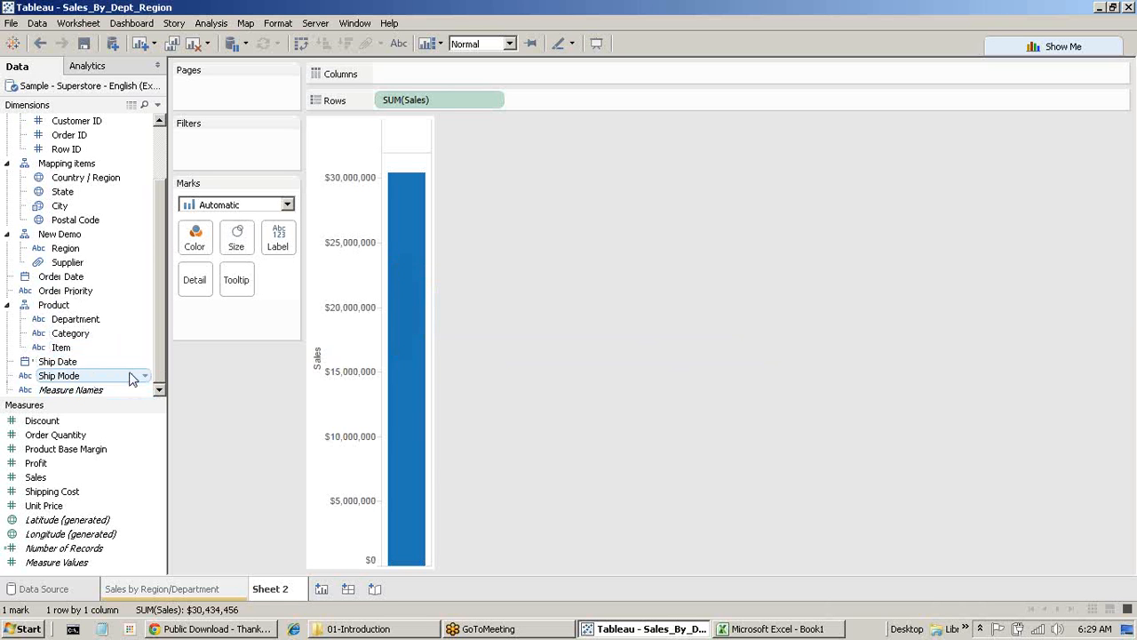
{"action": "left_click", "coordinate": [52, 234]}
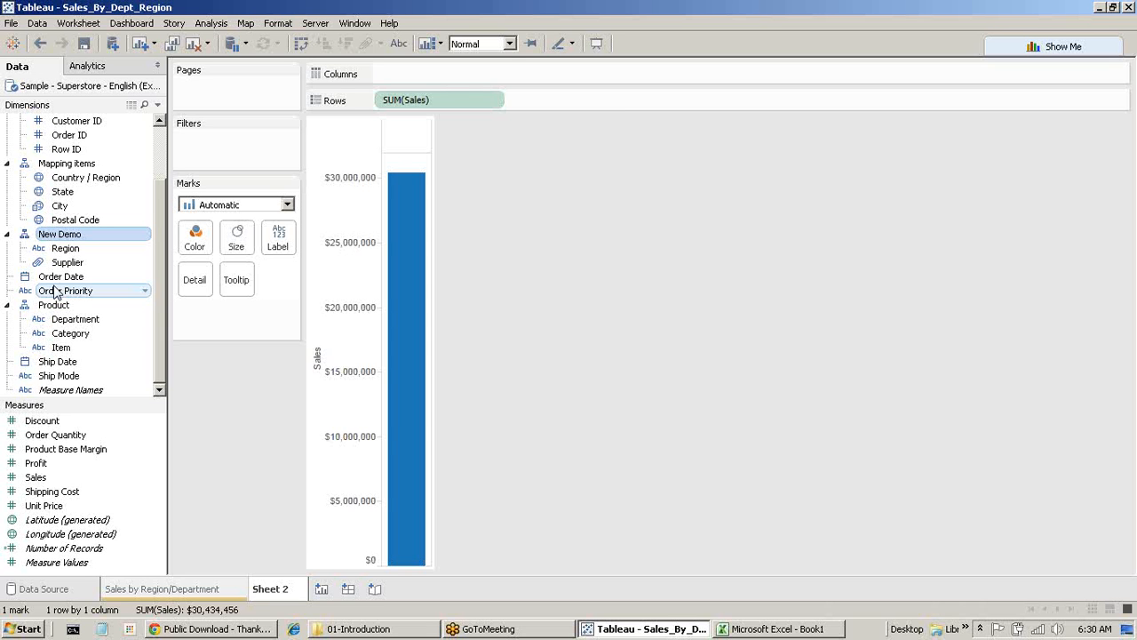
Step: Undo the creation of the New Demo hierarchy and add Country / Region to Columns to chart Sales by country
{"action": "left_click", "coordinate": [40, 45]}
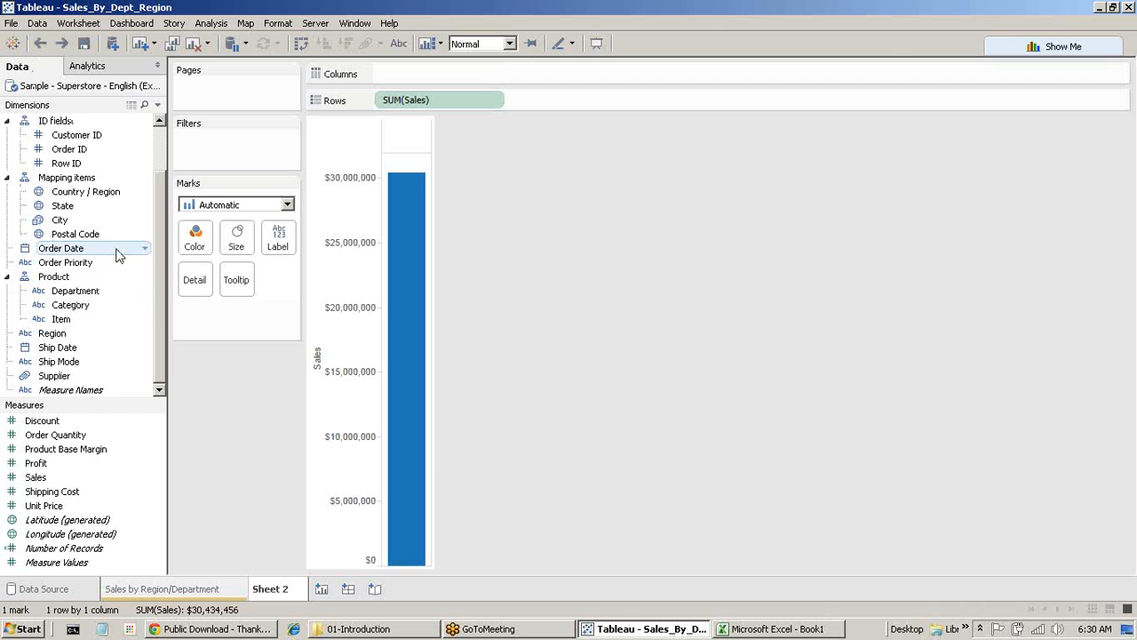
{"action": "double_click", "coordinate": [81, 192]}
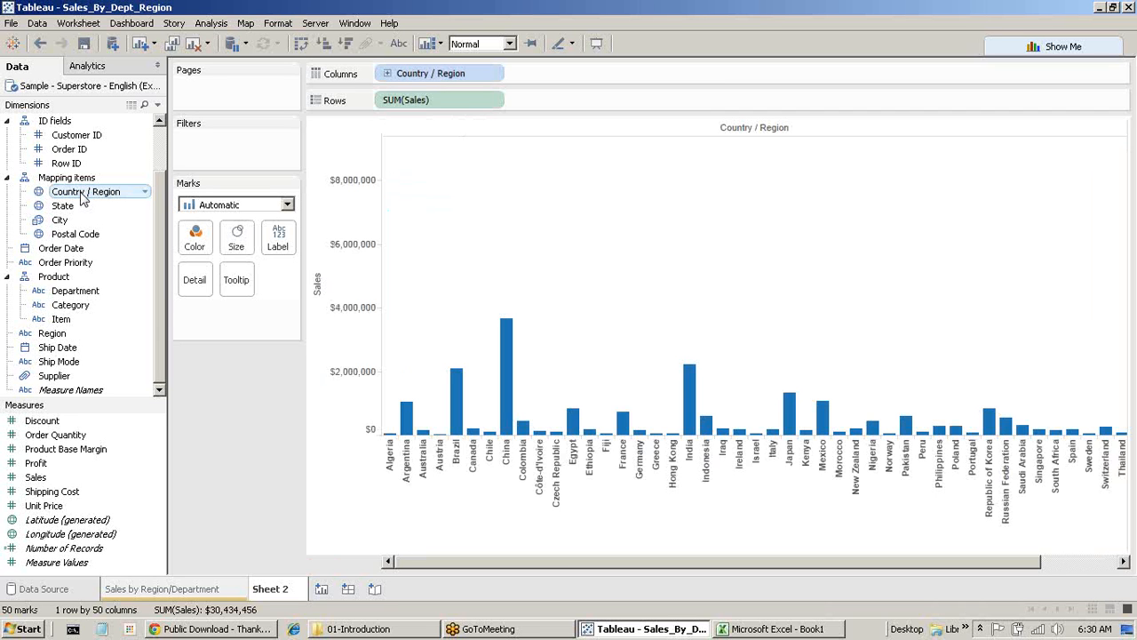
Step: Drill the Sales chart down from Country / Region to State and swap its rows and columns
{"action": "left_click", "coordinate": [471, 75]}
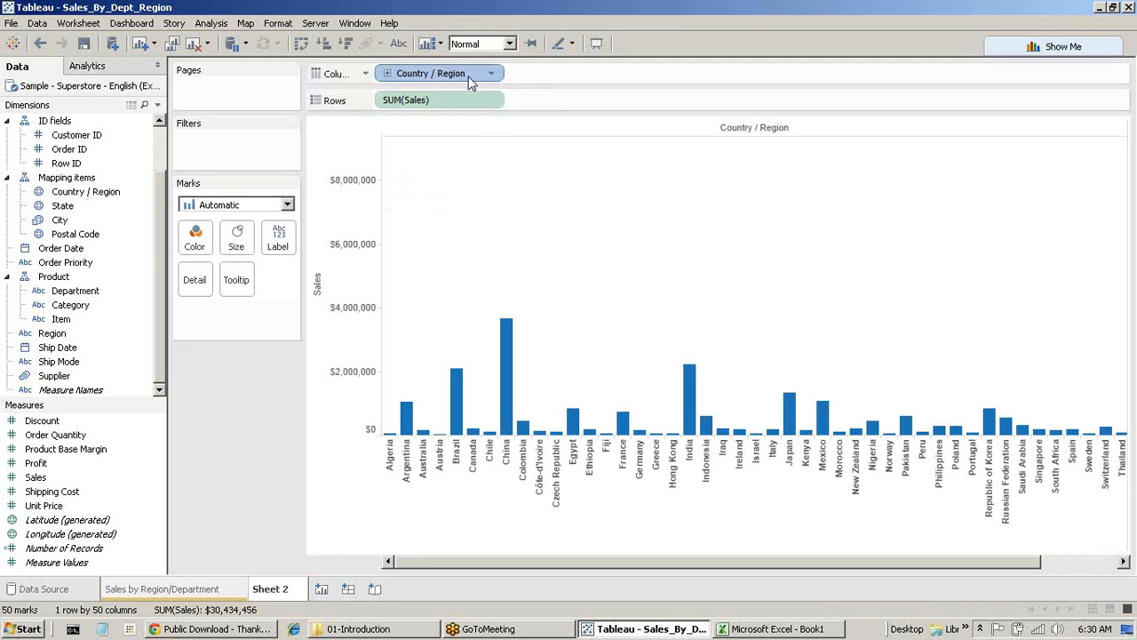
{"action": "left_click", "coordinate": [387, 74]}
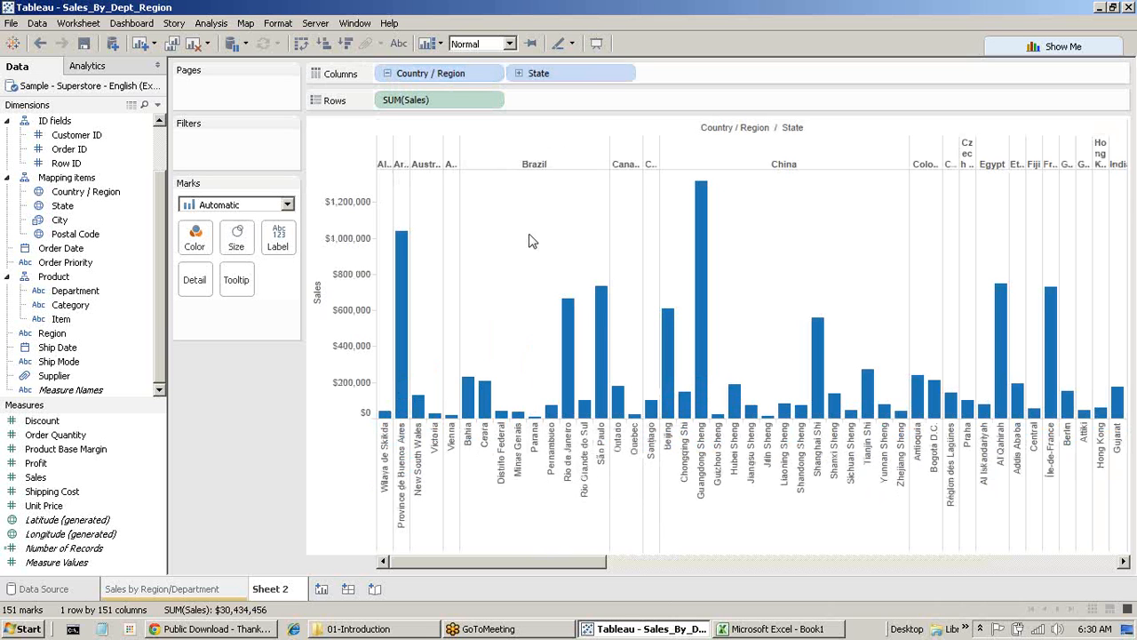
{"action": "left_click", "coordinate": [301, 44]}
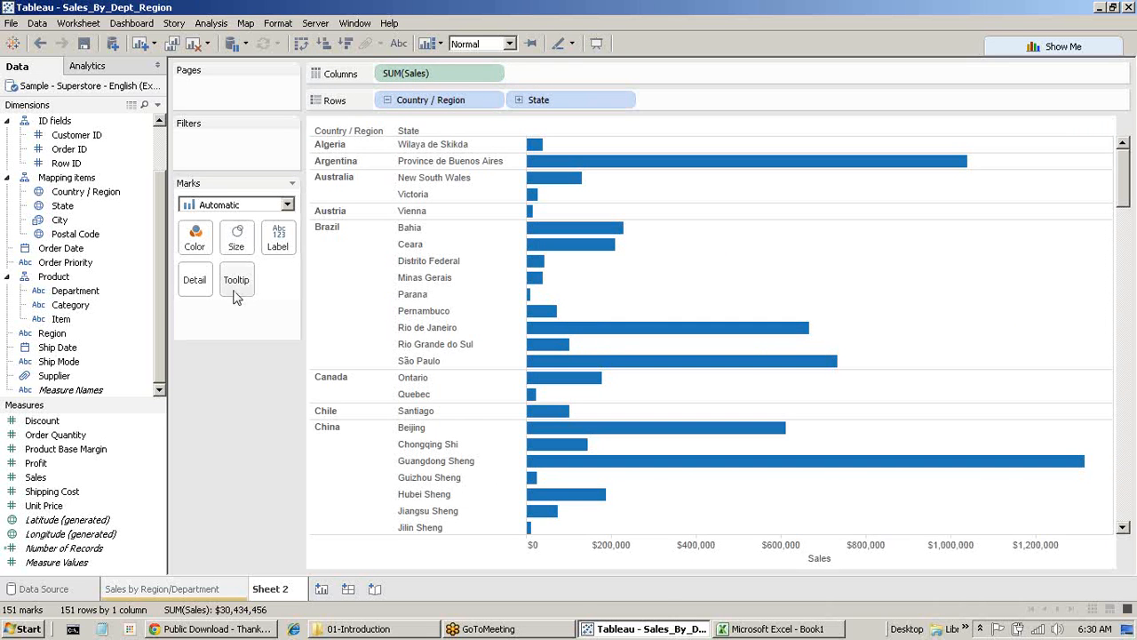
{"action": "left_click", "coordinate": [335, 299]}
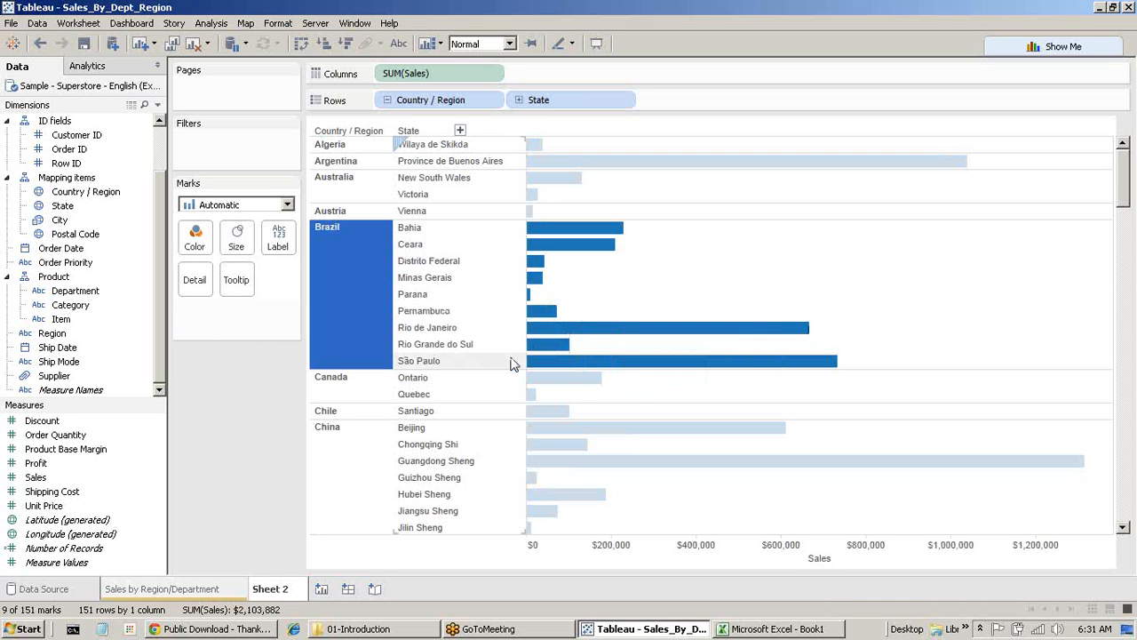
{"action": "left_click", "coordinate": [739, 102]}
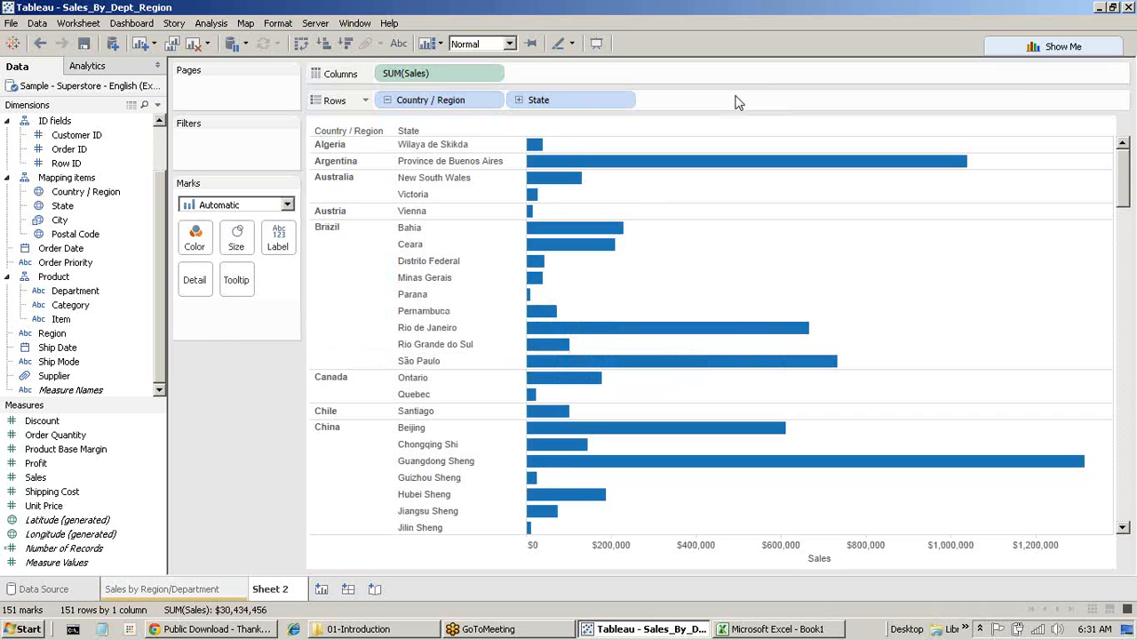
Step: Drill State down to City in the Sales chart and highlight the Guangdong Sheng entries under China
{"action": "left_click", "coordinate": [519, 100]}
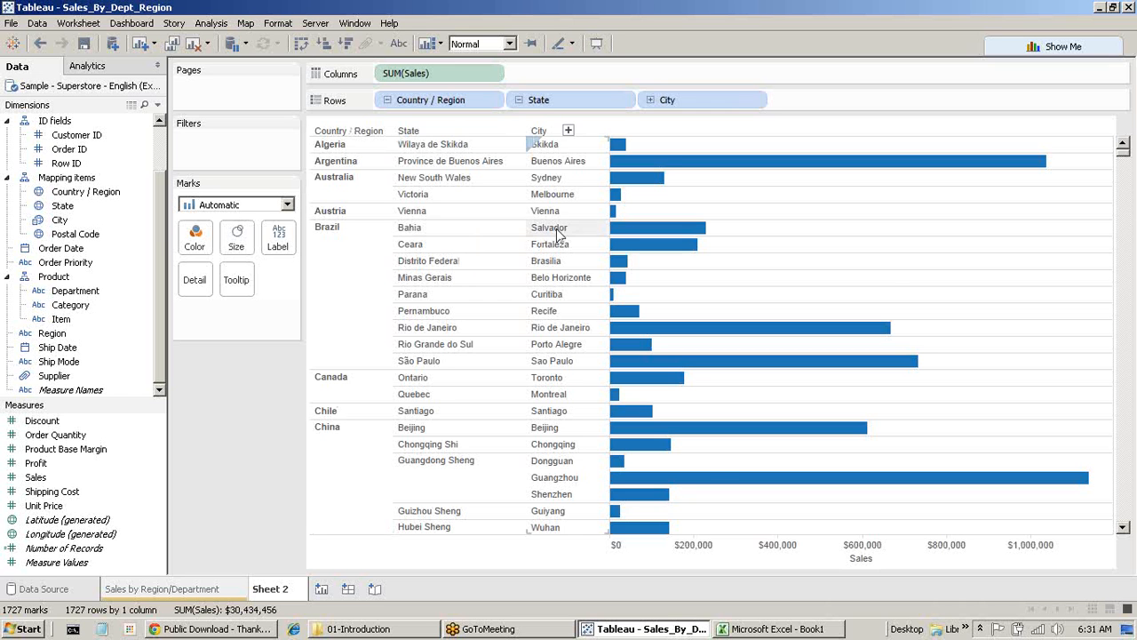
{"action": "left_click", "coordinate": [437, 460]}
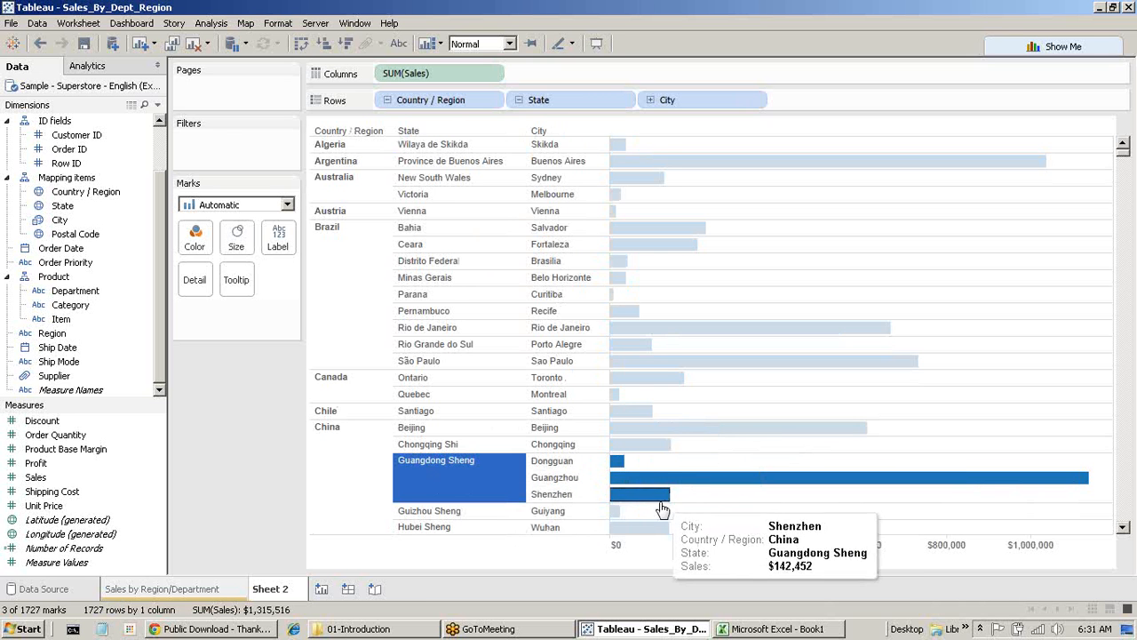
{"action": "scroll", "coordinate": [520, 432], "scroll_direction": "down", "scroll_amount": 1}
{"action": "scroll", "coordinate": [519, 433], "scroll_direction": "down", "scroll_amount": 2}
{"action": "scroll", "coordinate": [518, 431], "scroll_direction": "up", "scroll_amount": 3}
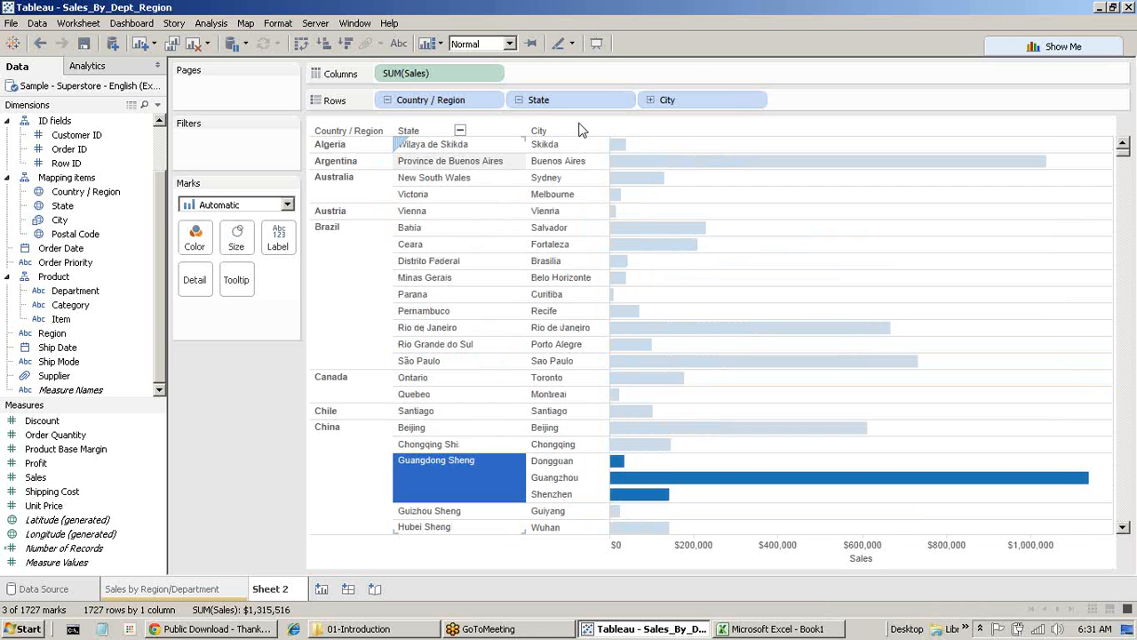
Step: Remove State from Rows, expand City to Postal Code, and take City off so only Country / Region and Postal Code remain
{"action": "left_click_drag", "start_coordinate": [546, 103], "coordinate": [204, 468]}
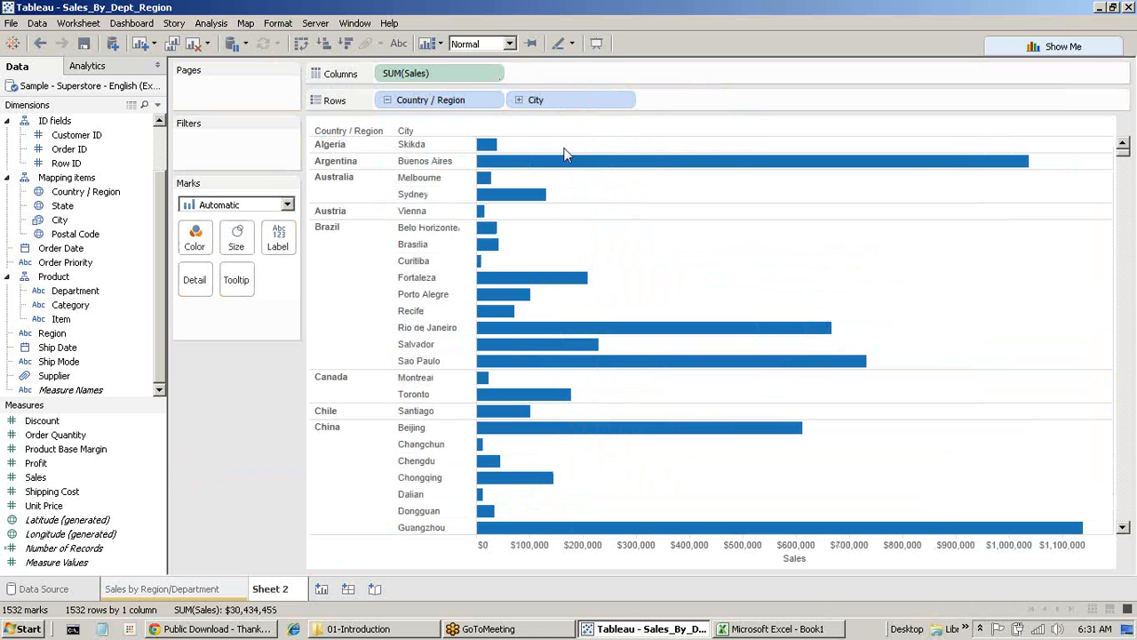
{"action": "left_click", "coordinate": [520, 101]}
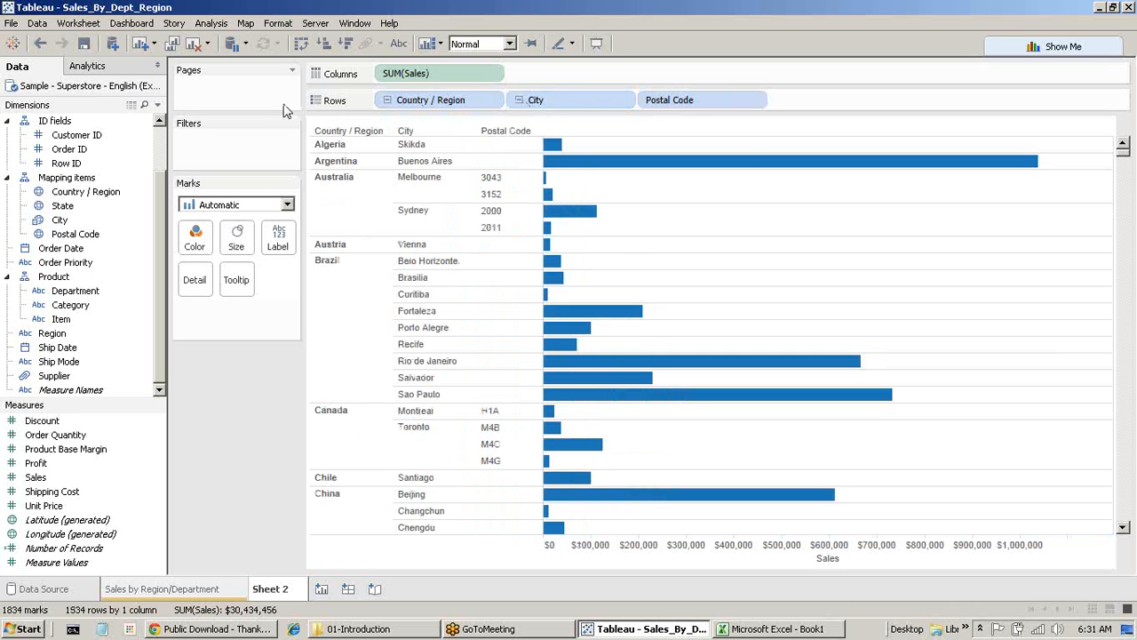
{"action": "left_click_drag", "start_coordinate": [552, 102], "coordinate": [174, 443]}
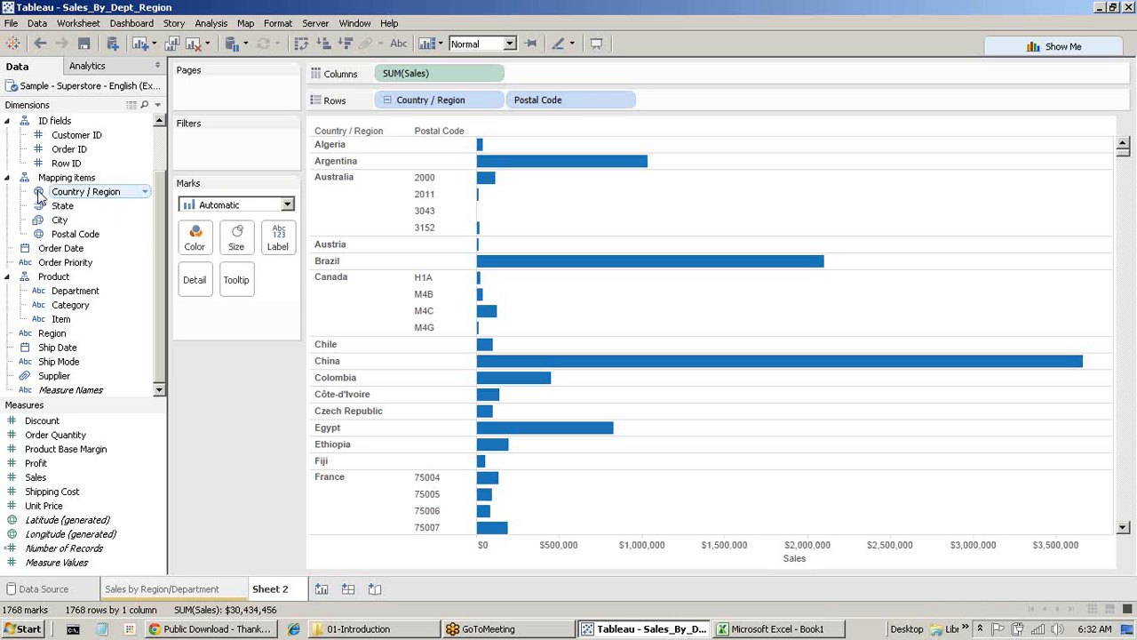
Step: Convert the Sales chart by Country / Region and Postal Code into a filled map
{"action": "left_click", "coordinate": [1075, 48]}
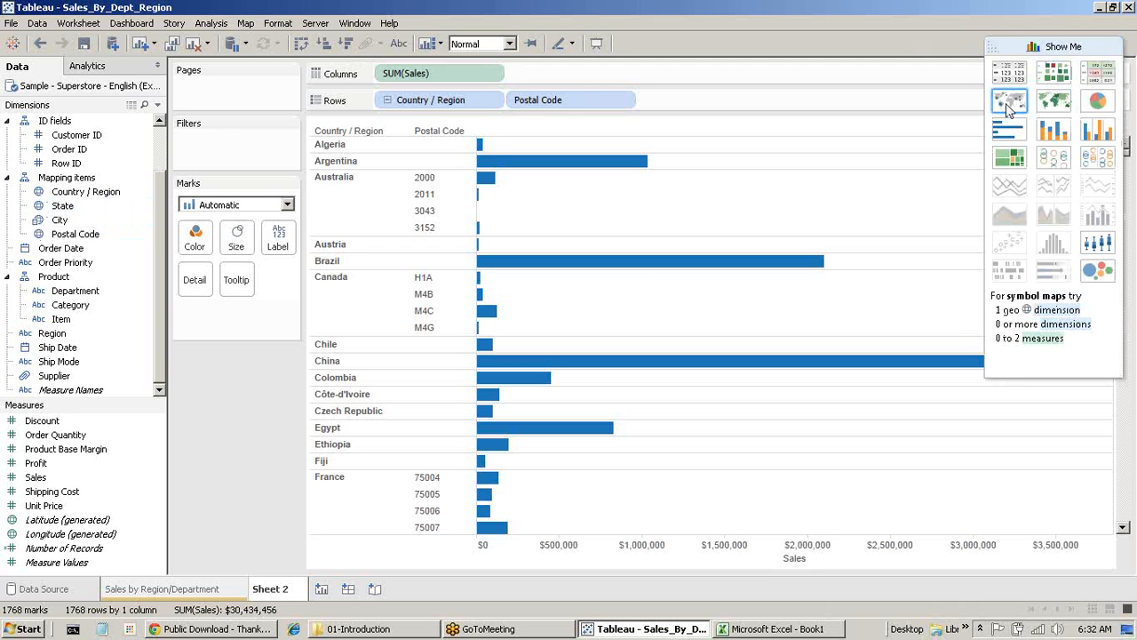
{"action": "left_click", "coordinate": [1048, 104]}
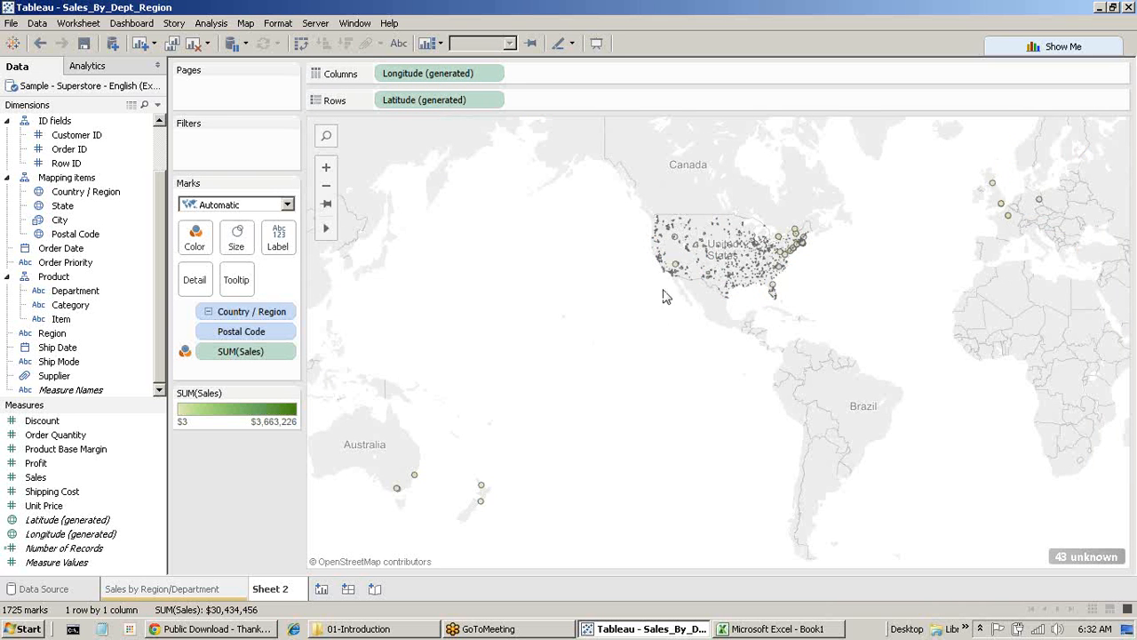
{"action": "scroll", "coordinate": [689, 256], "scroll_direction": "up", "scroll_amount": 3}
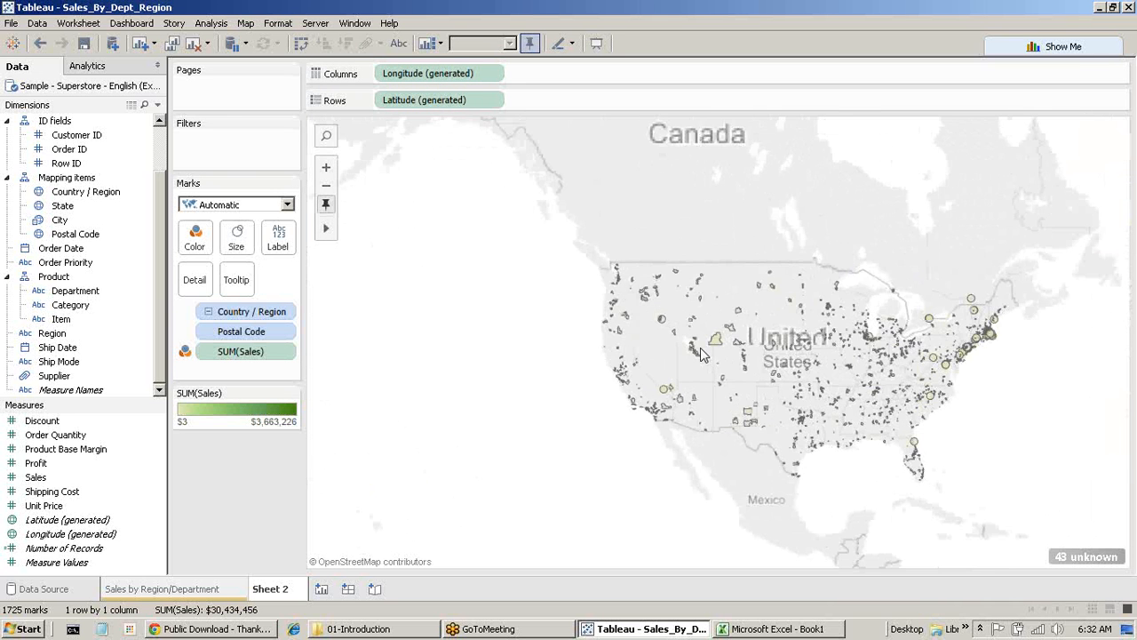
{"action": "scroll", "coordinate": [701, 353], "scroll_direction": "up", "scroll_amount": 4}
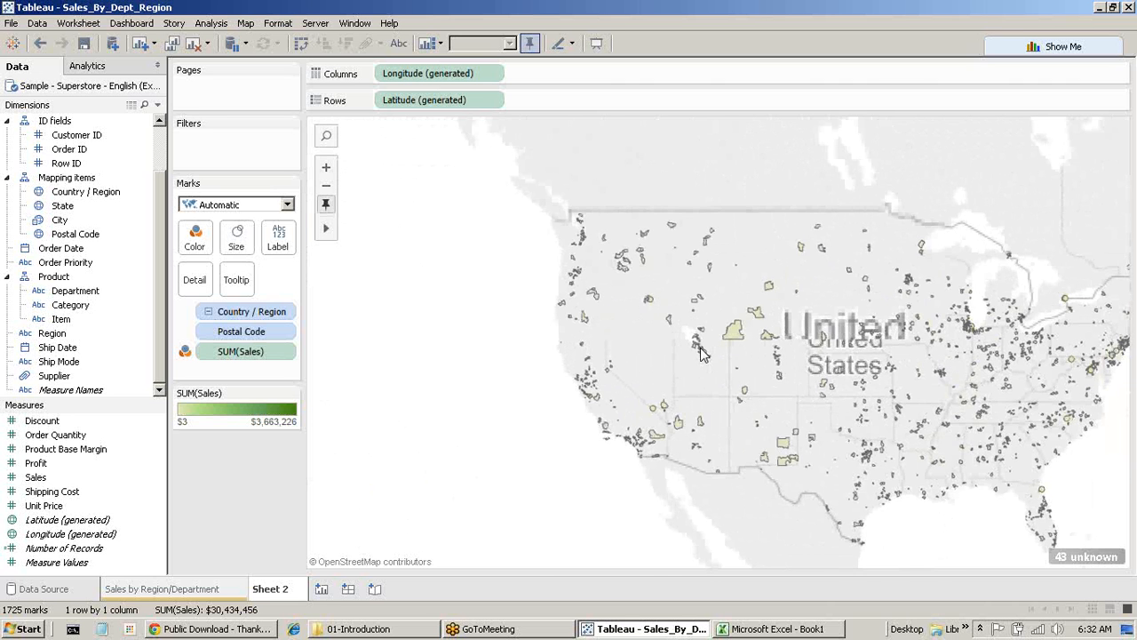
{"action": "left_click_drag", "start_coordinate": [589, 352], "coordinate": [231, 344]}
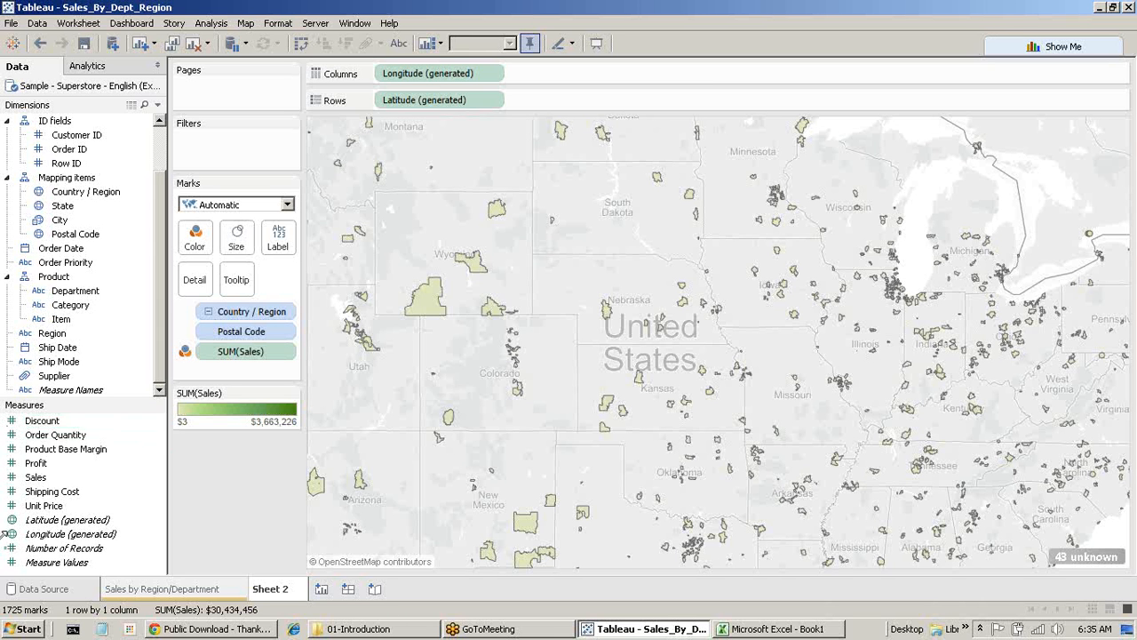
Step: View the underlying records of the Sample - Superstore - English data source, and close them
{"action": "right_click", "coordinate": [92, 82]}
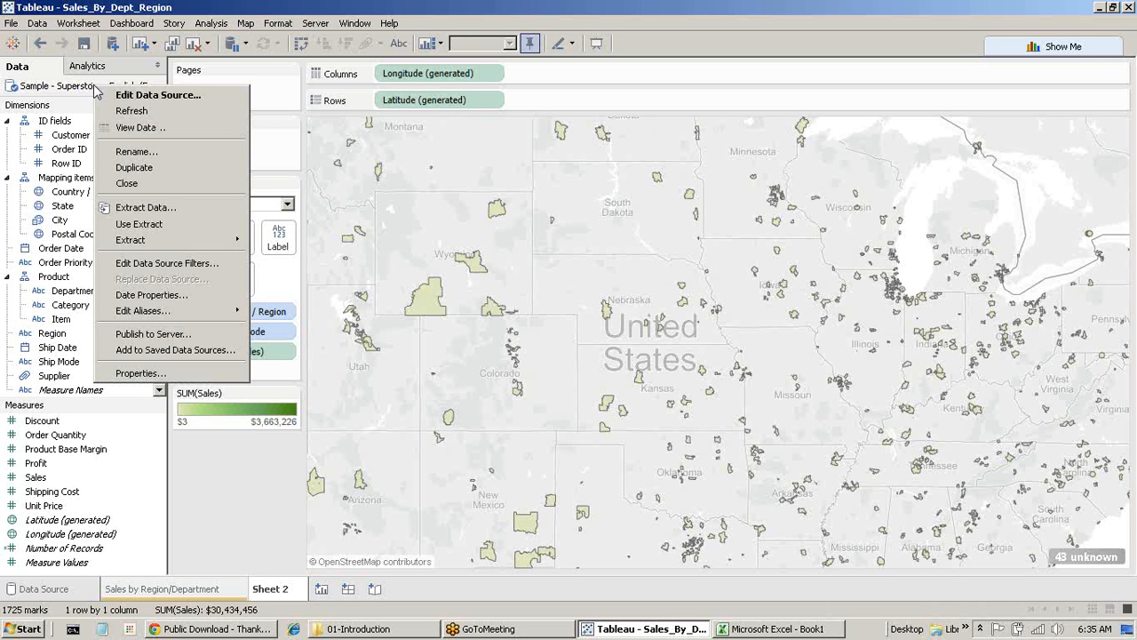
{"action": "left_click", "coordinate": [138, 130]}
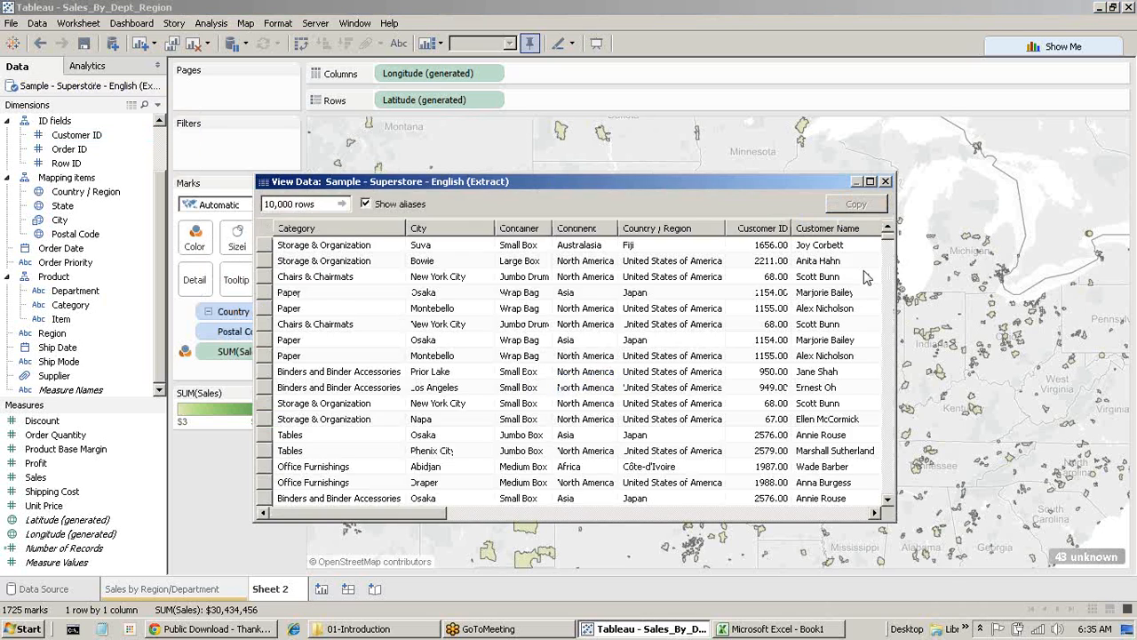
{"action": "left_click_drag", "start_coordinate": [444, 514], "coordinate": [419, 515]}
{"action": "left_click", "coordinate": [886, 181]}
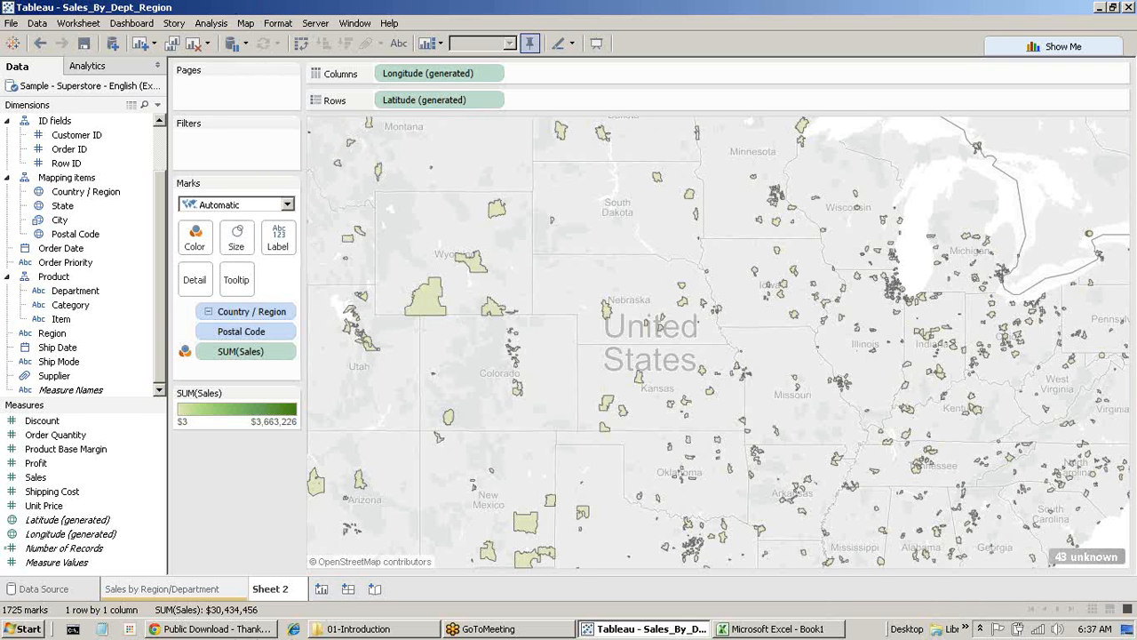
{"action": "left_click", "coordinate": [233, 629]}
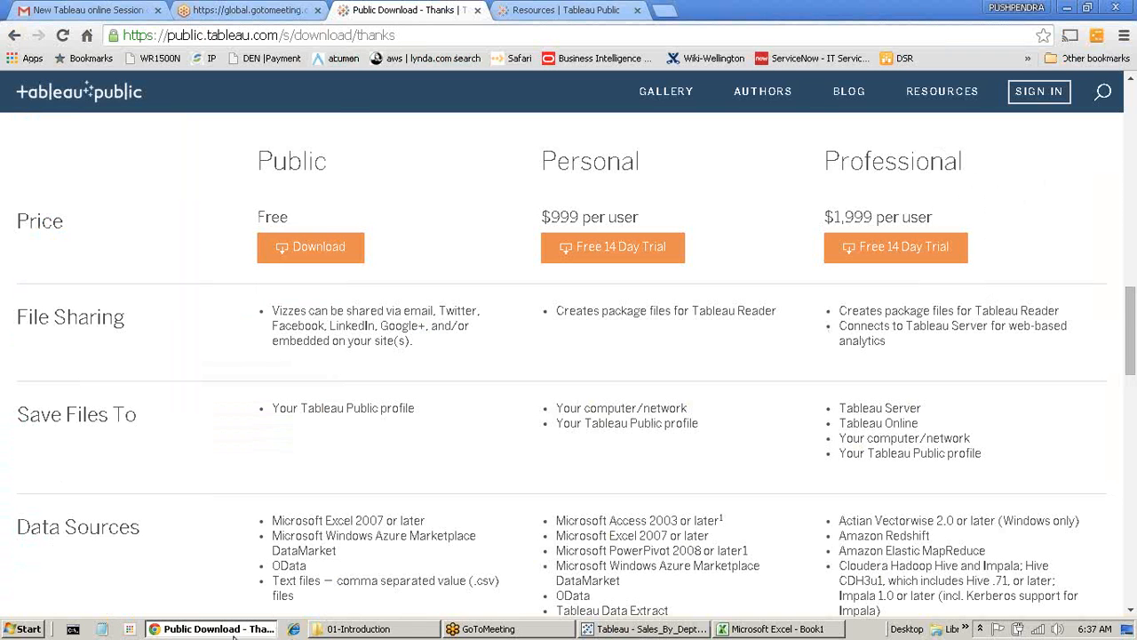
{"action": "left_click", "coordinate": [235, 629]}
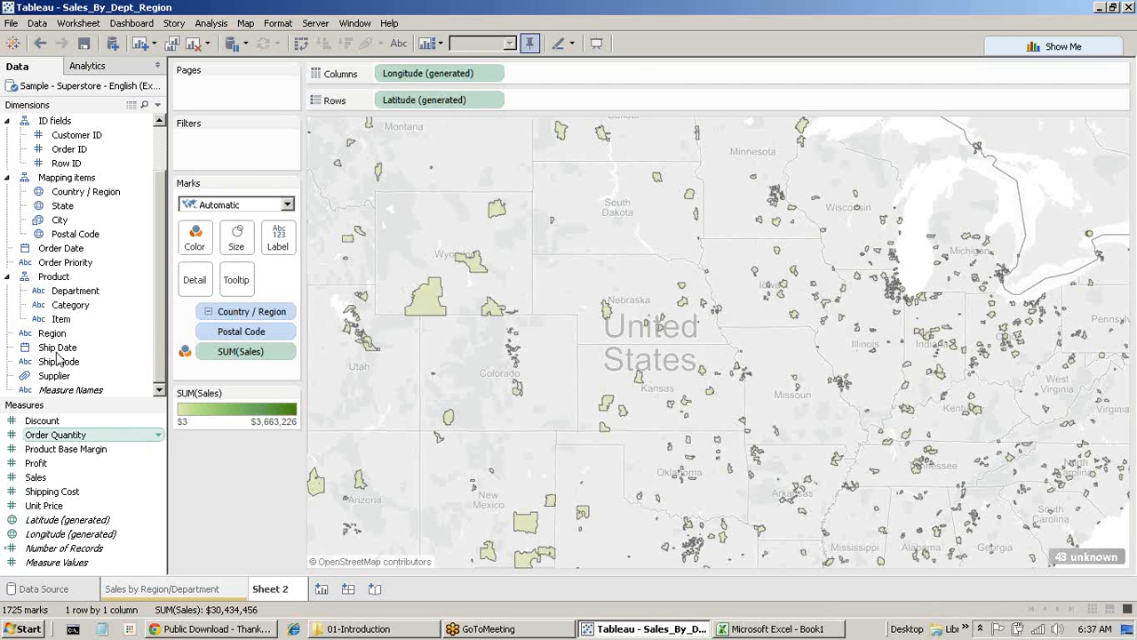
Step: Check which Analytics options are offered for the map and for the Sales by Region/Department sheet
{"action": "left_click", "coordinate": [99, 70]}
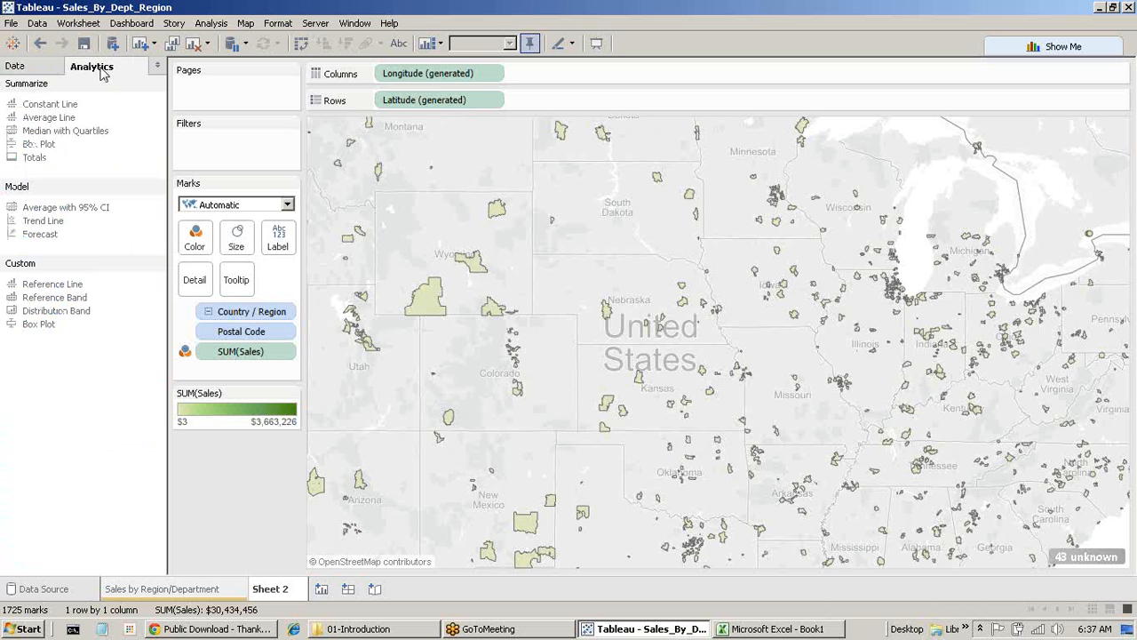
{"action": "left_click", "coordinate": [117, 590]}
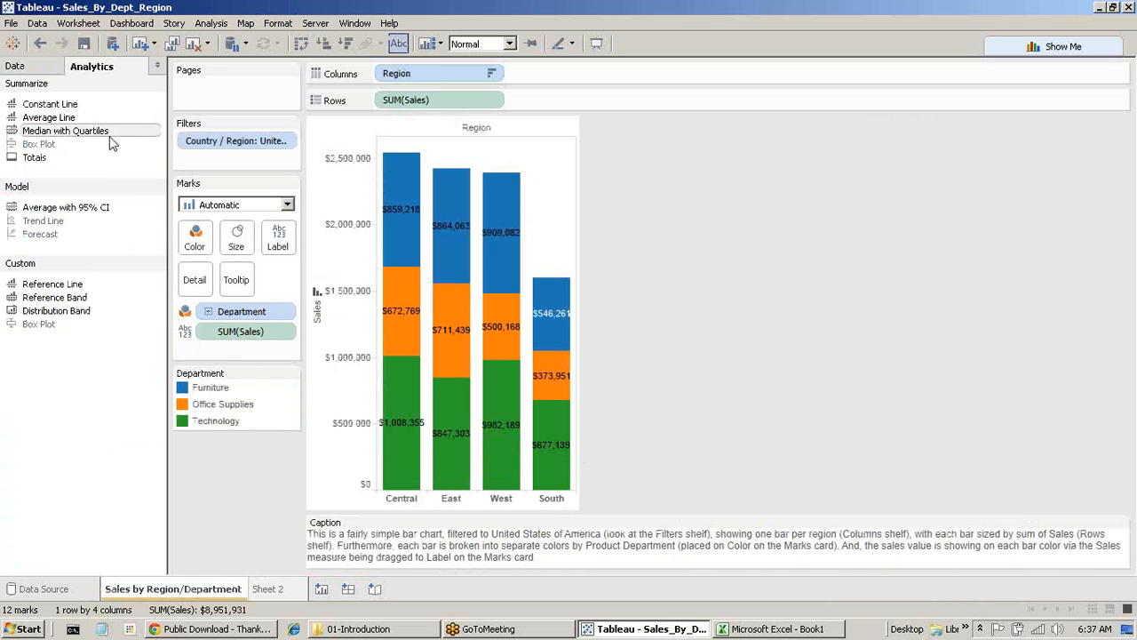
{"action": "left_click", "coordinate": [47, 71]}
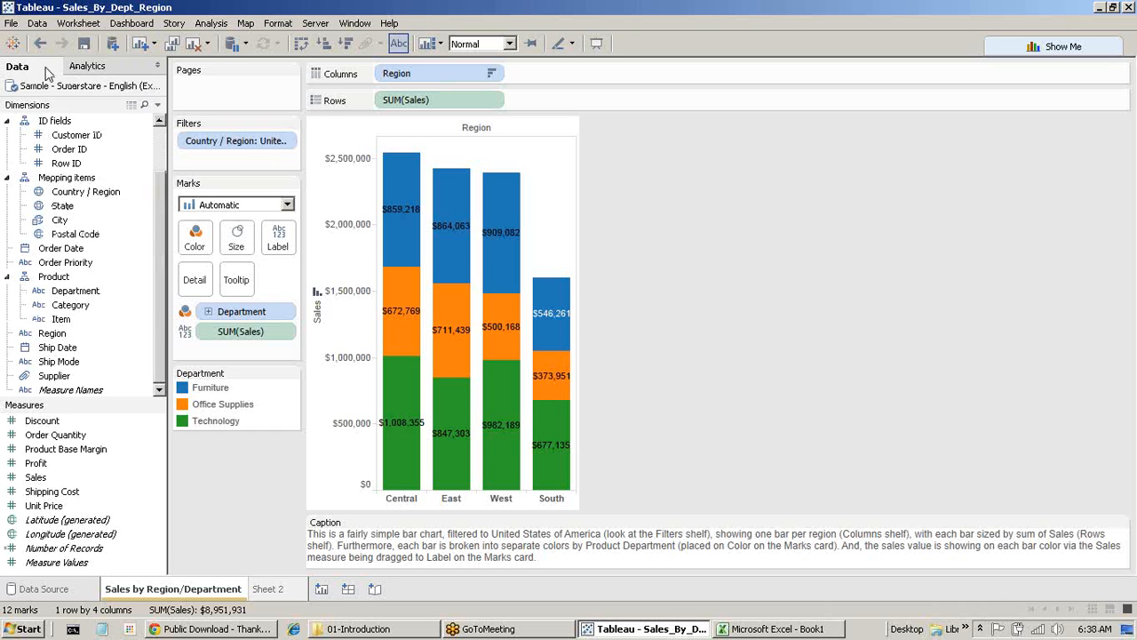
Step: Try to show trend lines on the Sales by Region/Department bar chart
{"action": "right_click", "coordinate": [531, 215]}
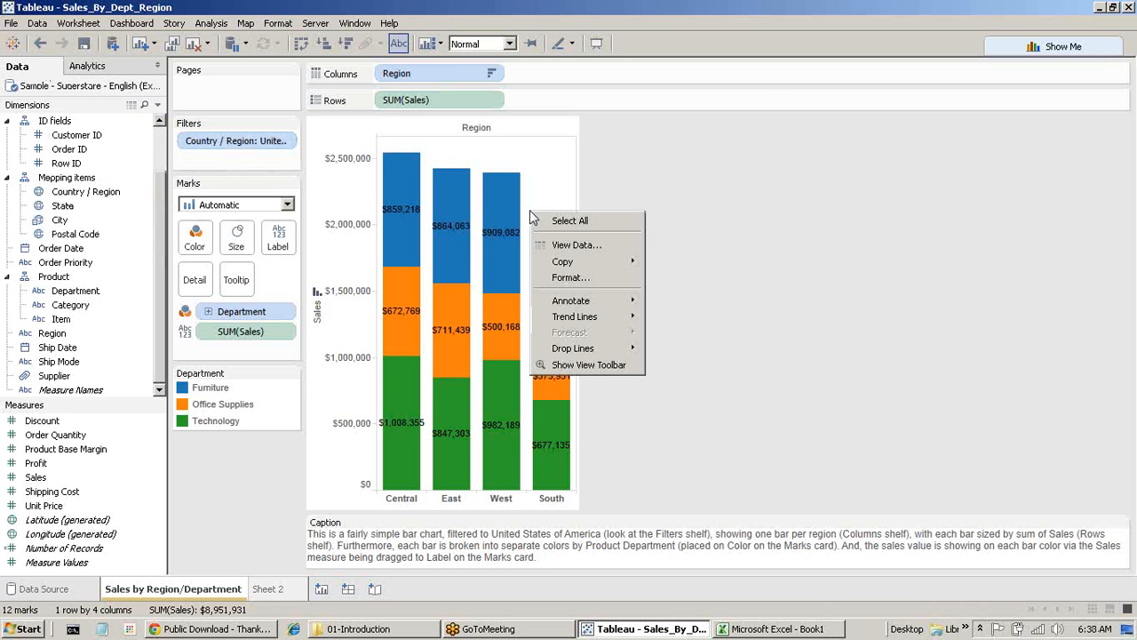
{"action": "mouse_move", "coordinate": [583, 319]}
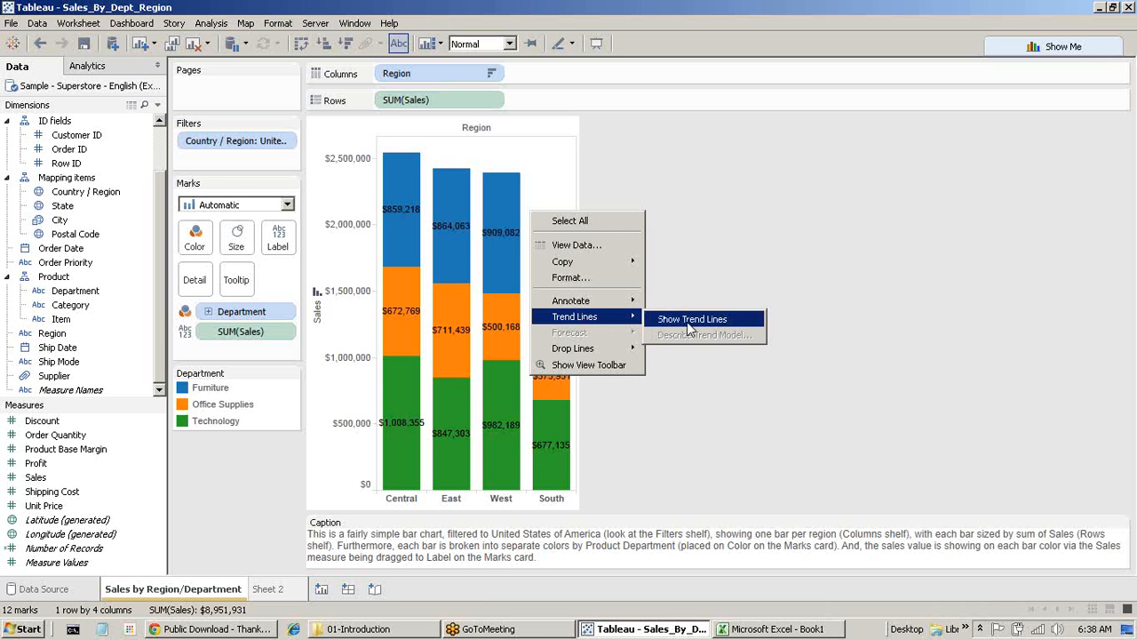
{"action": "left_click", "coordinate": [687, 320]}
{"action": "left_click", "coordinate": [564, 326]}
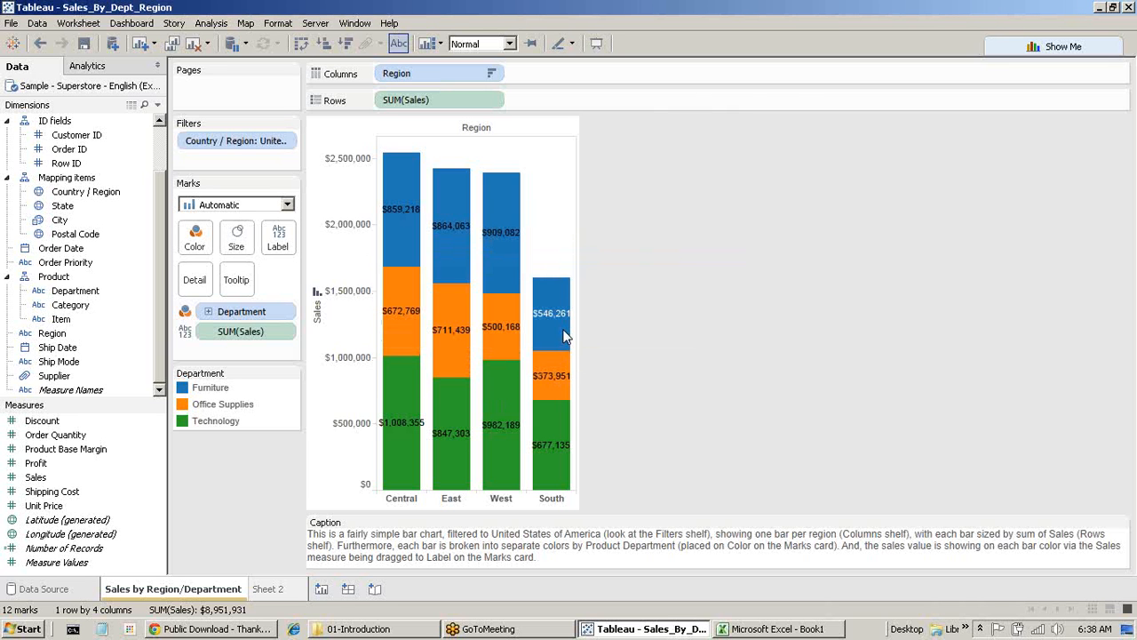
Step: Display the Show Me chart suggestions and clear all fields from Sheet 2
{"action": "left_click", "coordinate": [1072, 46]}
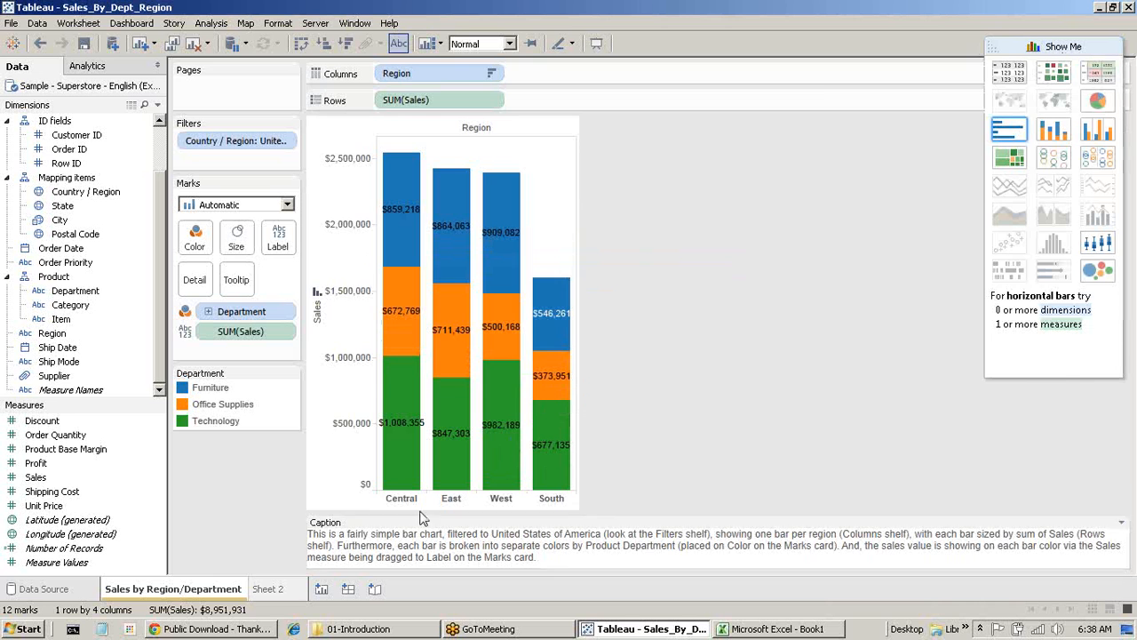
{"action": "left_click", "coordinate": [268, 588]}
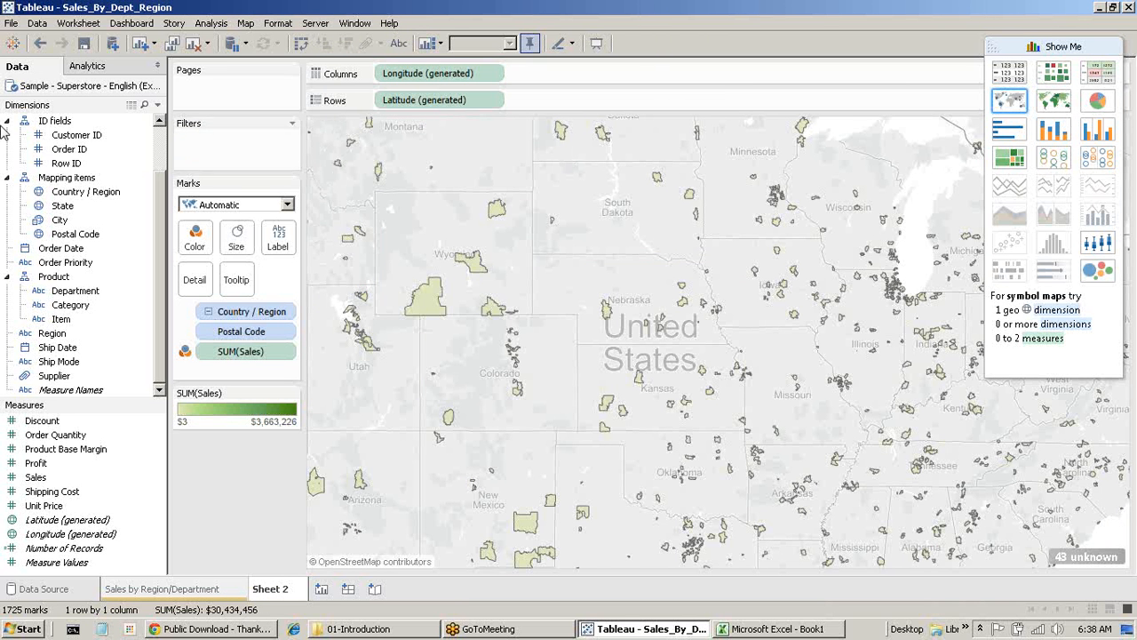
{"action": "left_click", "coordinate": [205, 45]}
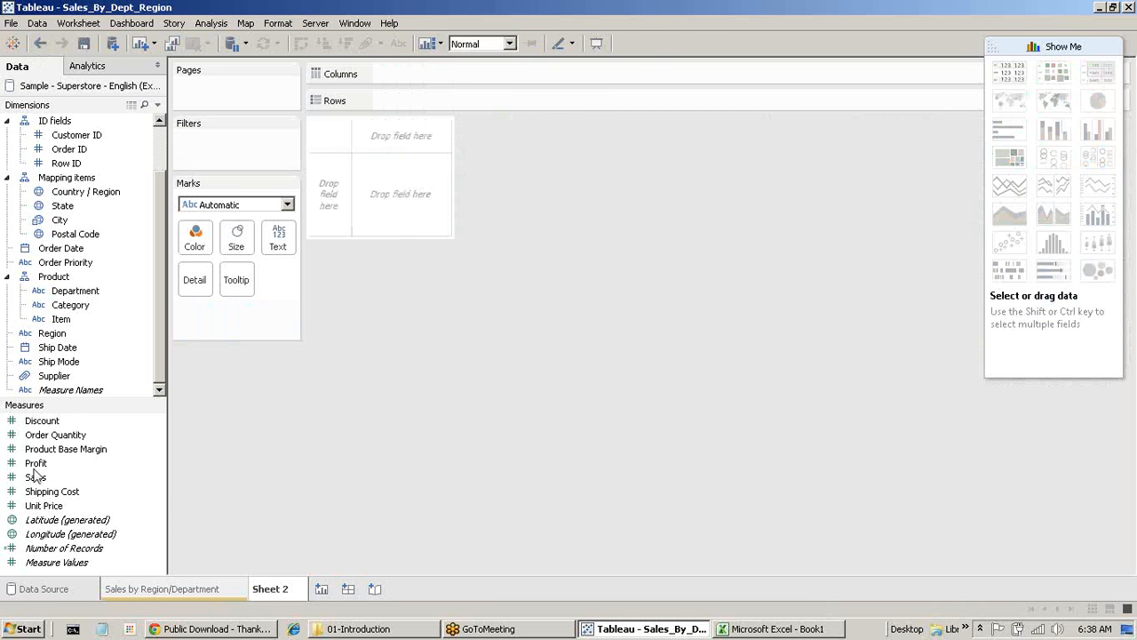
Step: Build a continuous line chart of Sales by Order Date year on Sheet 2
{"action": "left_click", "coordinate": [39, 480]}
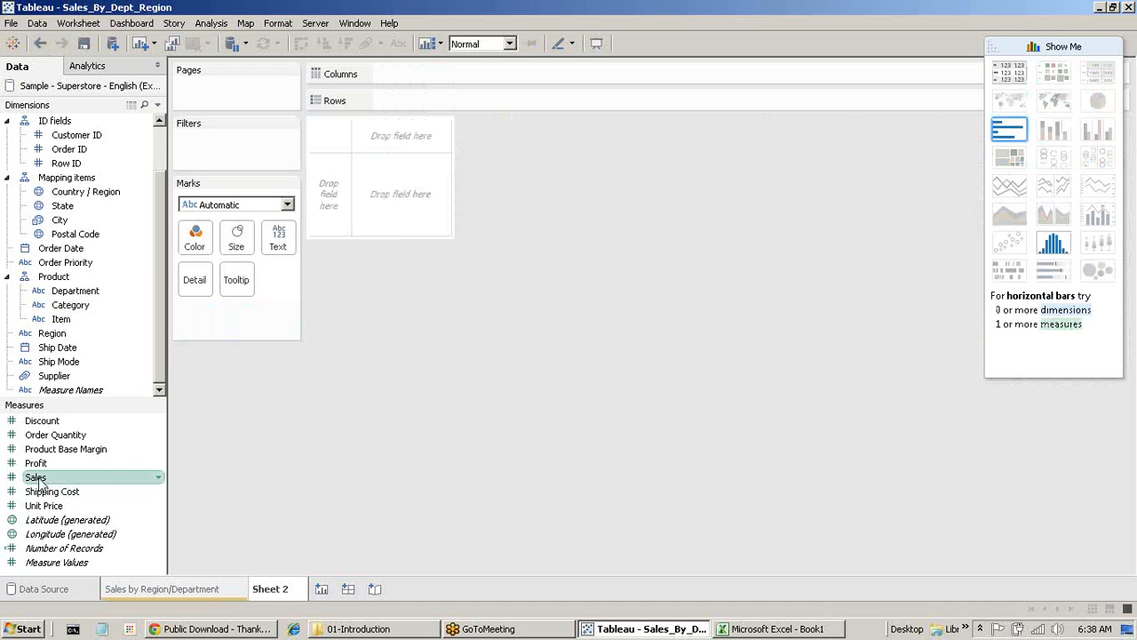
{"action": "double_click", "coordinate": [80, 250]}
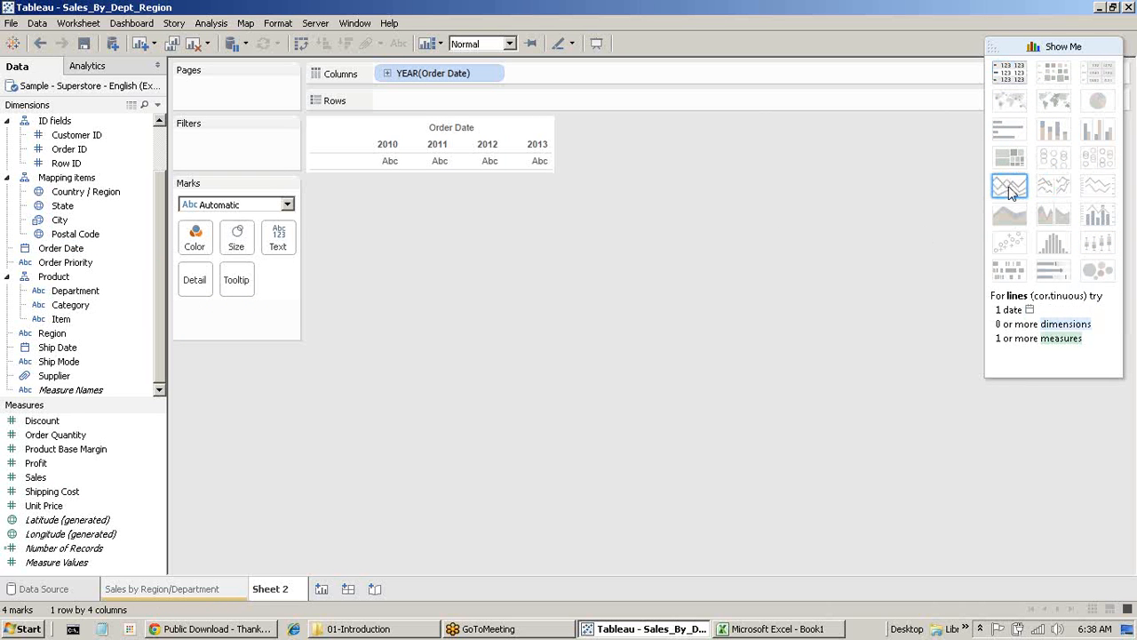
{"action": "double_click", "coordinate": [53, 479]}
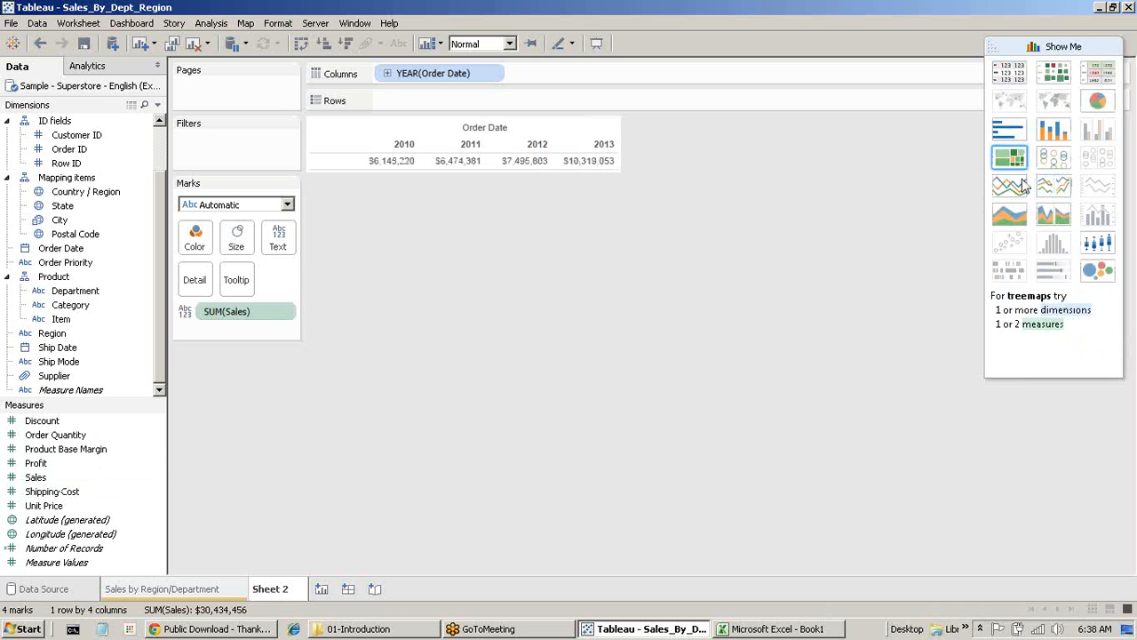
{"action": "left_click", "coordinate": [1022, 187]}
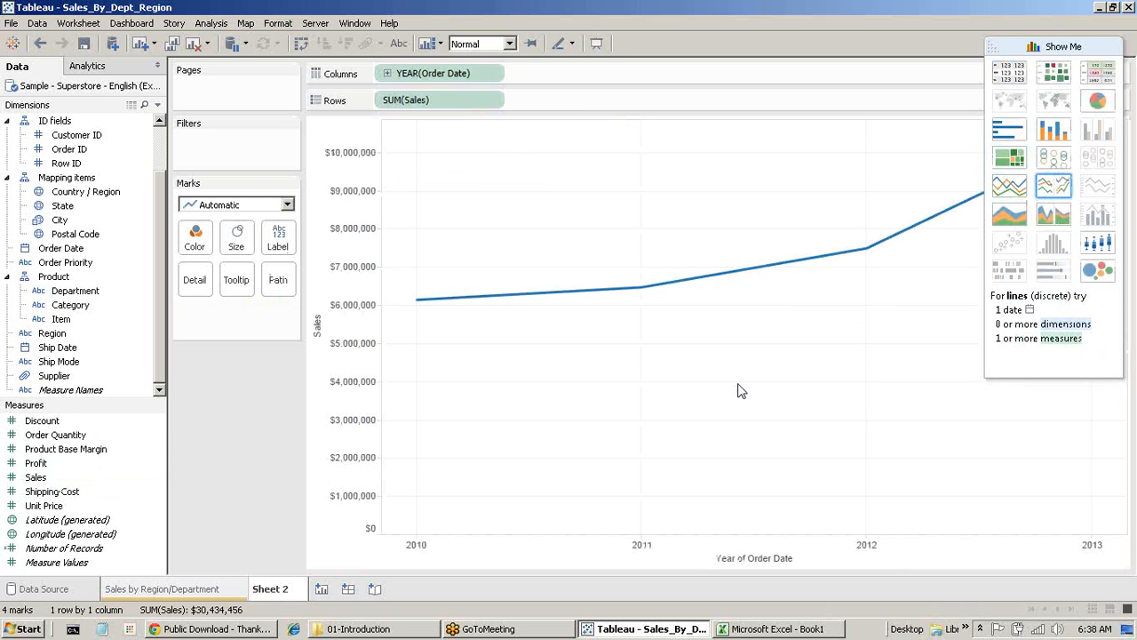
Step: Drill the Order Date axis of the Sales line chart down to months and collapse the Show Me suggestions
{"action": "right_click", "coordinate": [723, 357]}
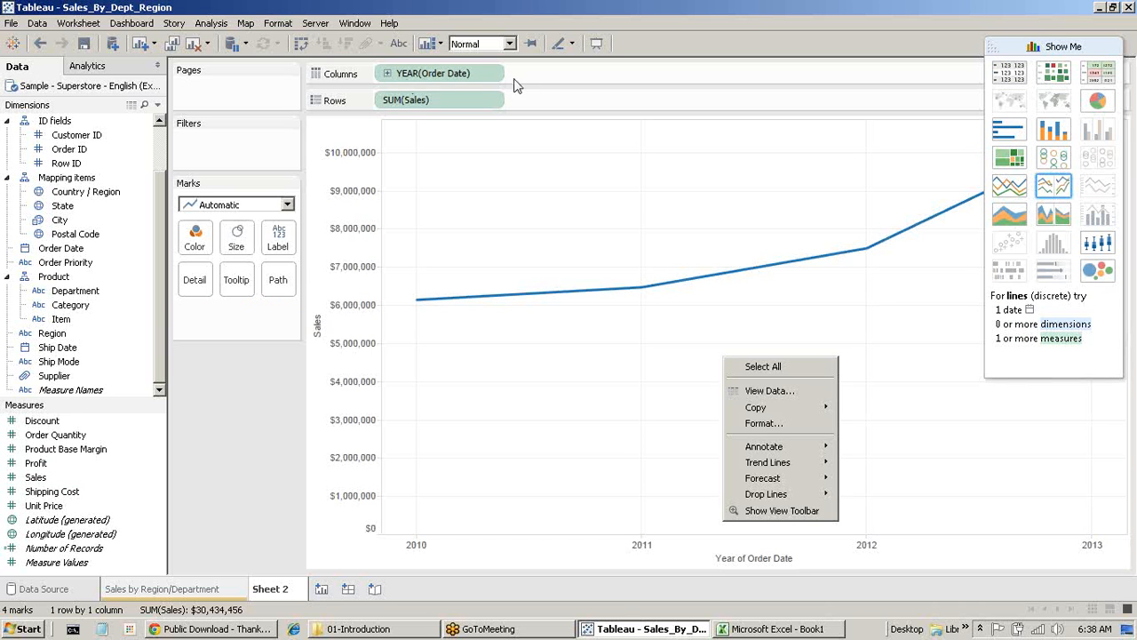
{"action": "left_click", "coordinate": [388, 77]}
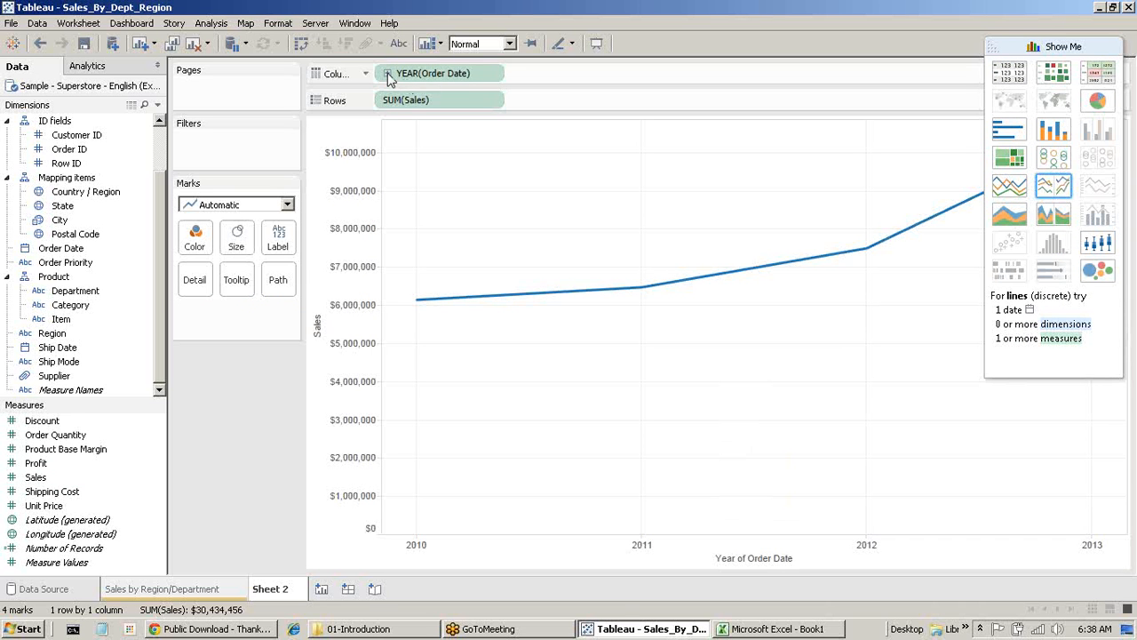
{"action": "left_click", "coordinate": [388, 76]}
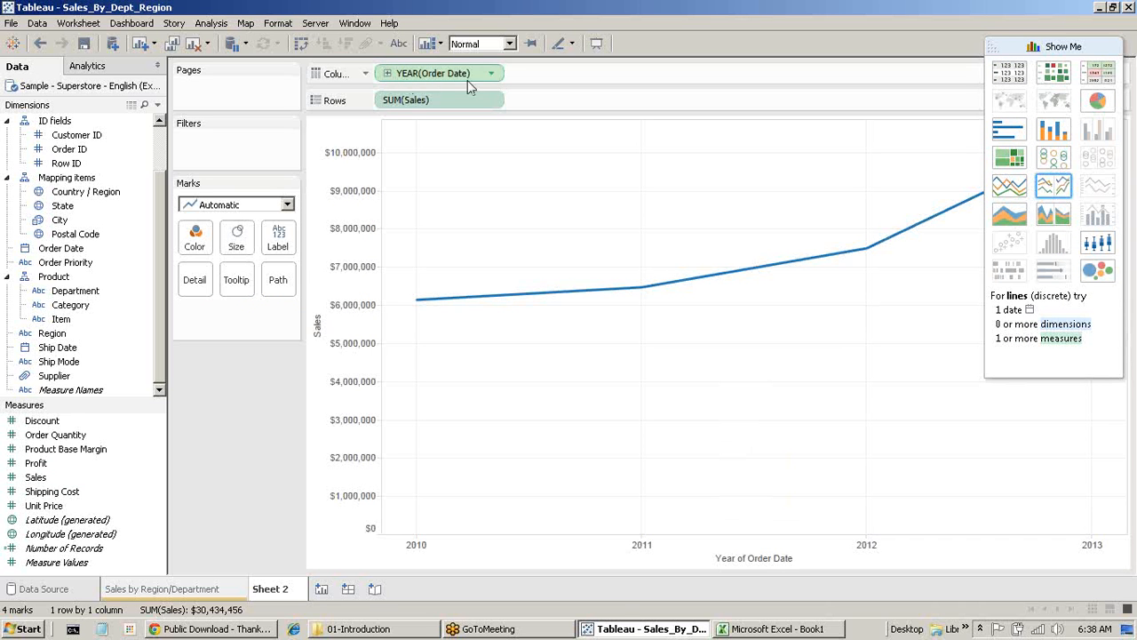
{"action": "left_click", "coordinate": [389, 76]}
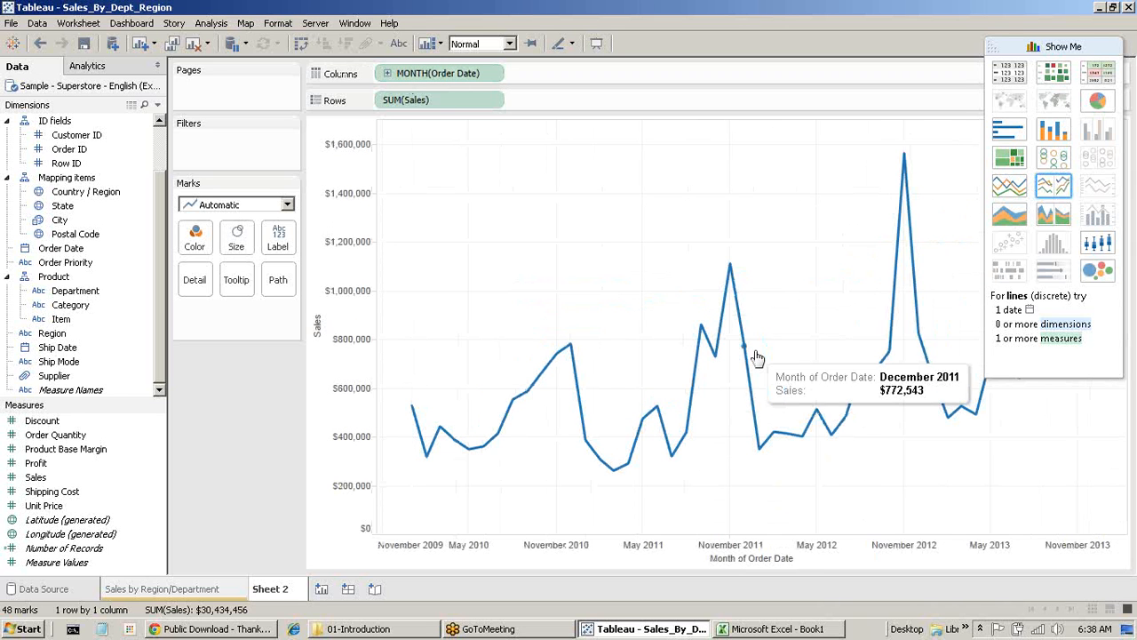
{"action": "left_click", "coordinate": [1063, 42]}
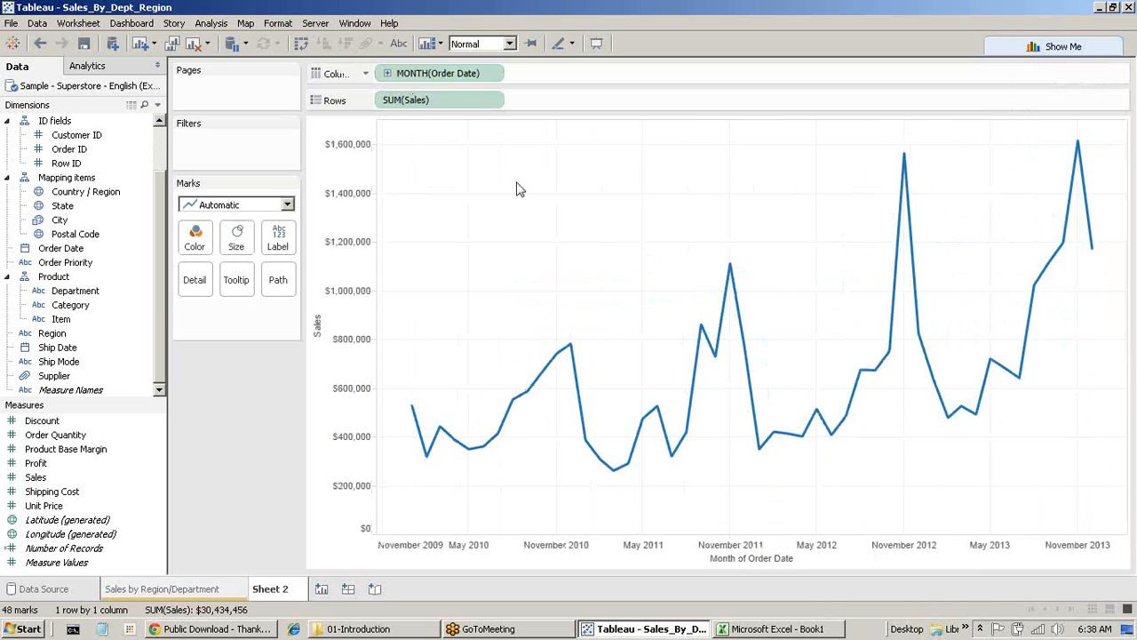
Step: Show trend lines on the monthly Sales line chart and undo them
{"action": "right_click", "coordinate": [550, 258]}
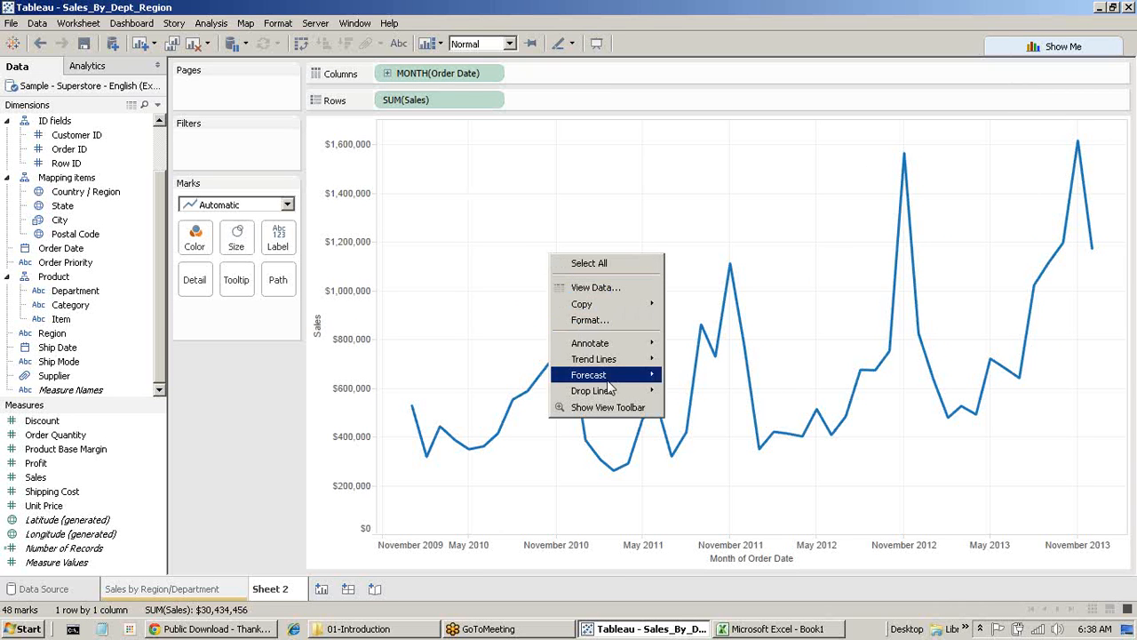
{"action": "mouse_move", "coordinate": [611, 344]}
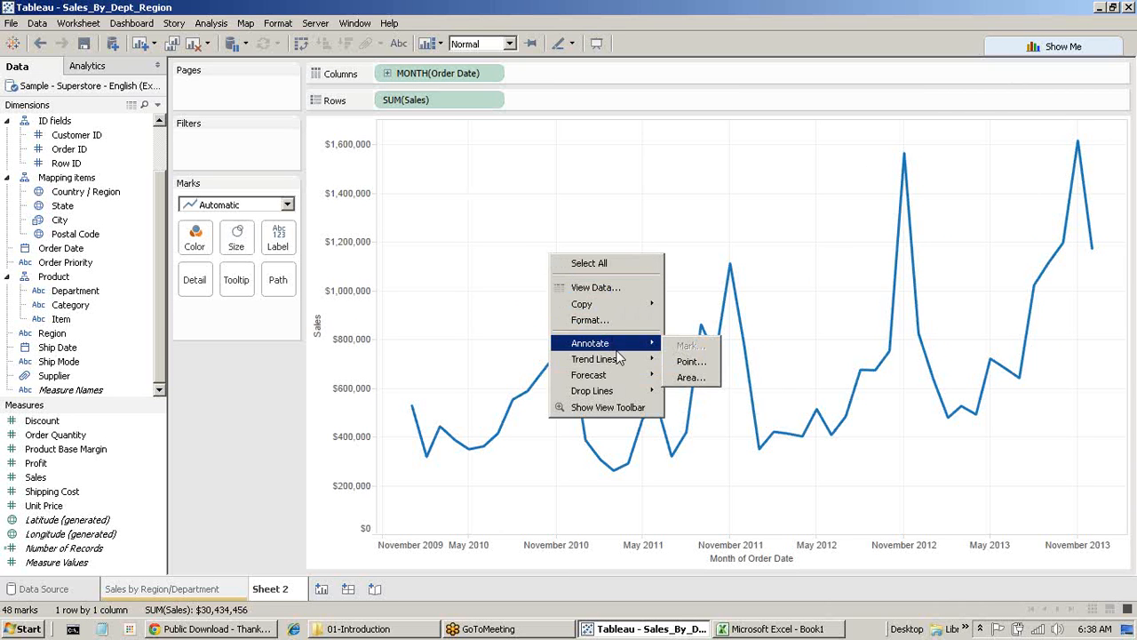
{"action": "left_click", "coordinate": [709, 363]}
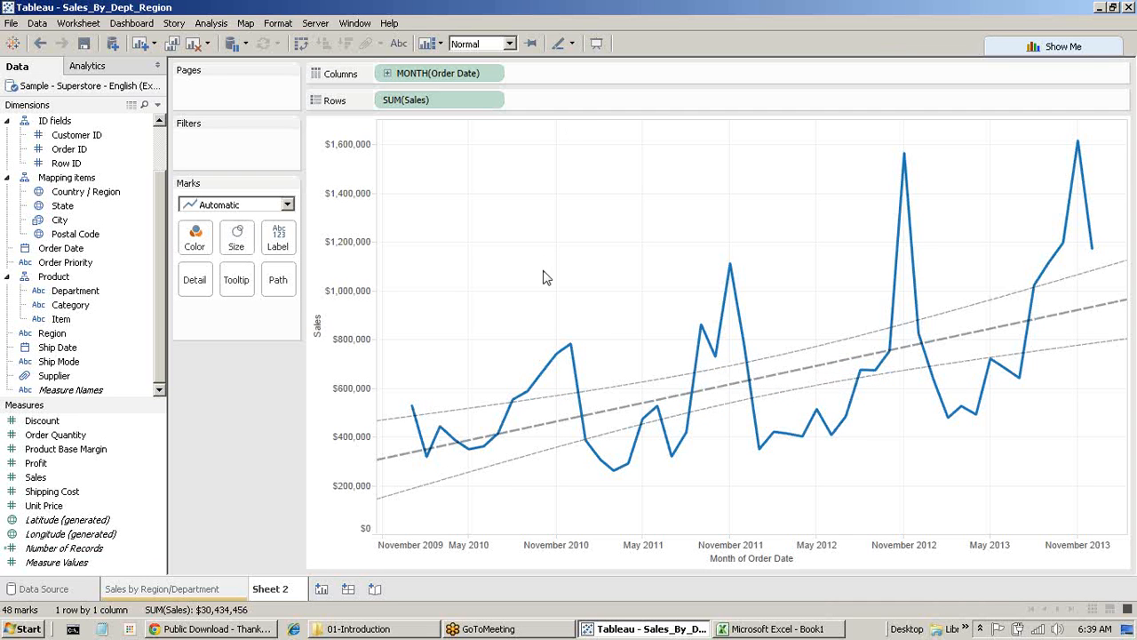
{"action": "mouse_move", "coordinate": [764, 293]}
{"action": "left_click", "coordinate": [40, 43]}
Step: Add an average line for Sales plus constant lines on the Sales and Order Date axes from the Analytics options, keeping the default values
{"action": "left_click", "coordinate": [92, 66]}
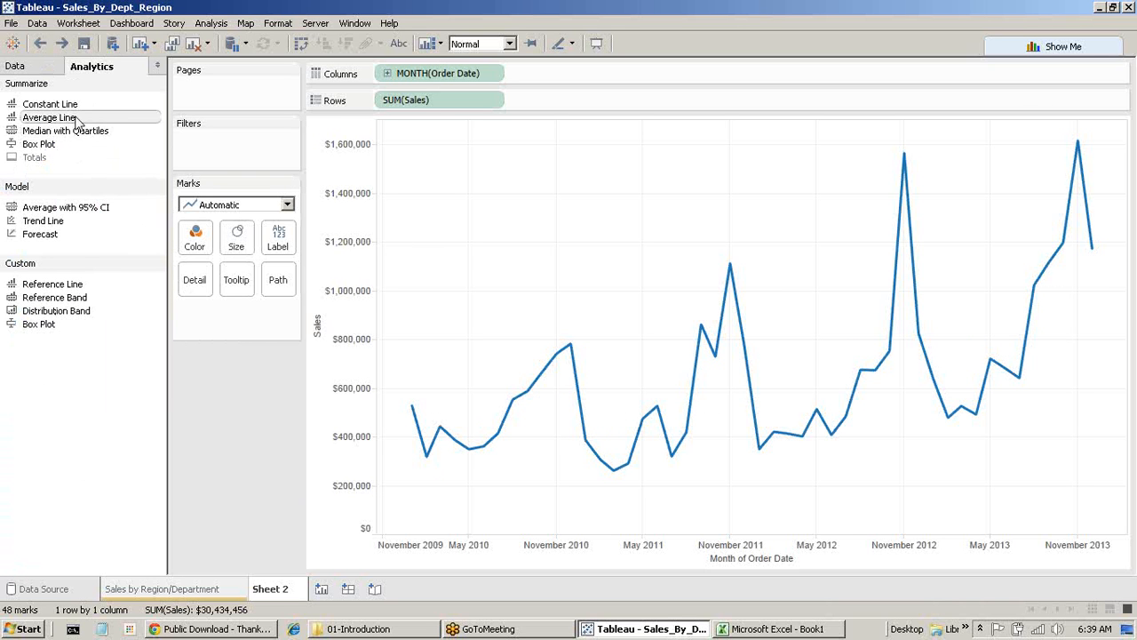
{"action": "left_click_drag", "start_coordinate": [77, 120], "coordinate": [658, 318]}
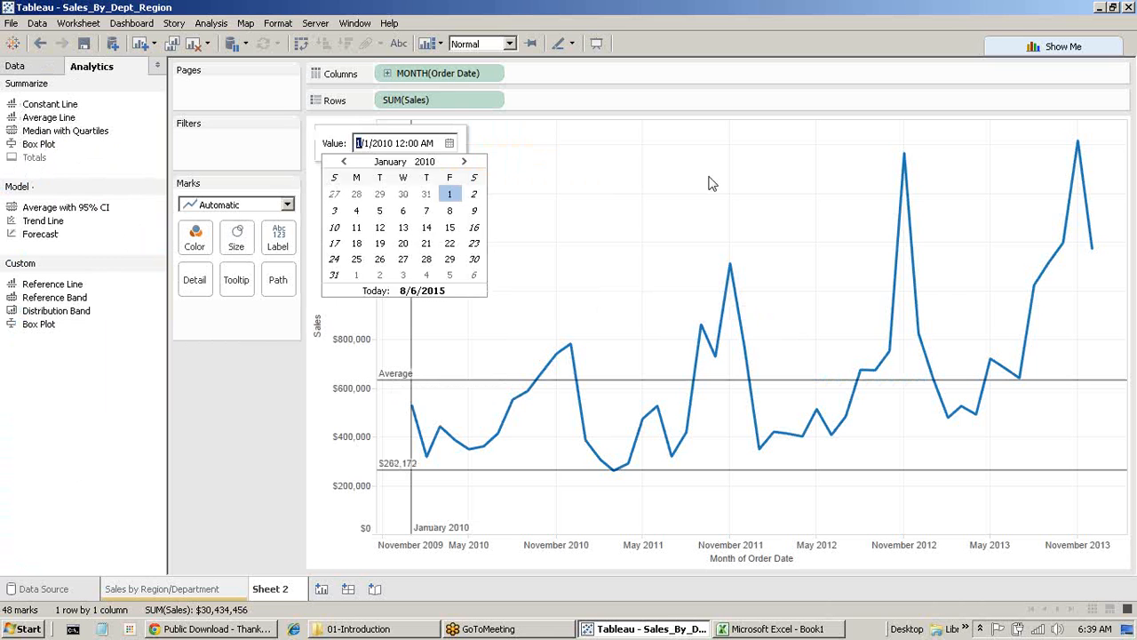
{"action": "left_click", "coordinate": [702, 187]}
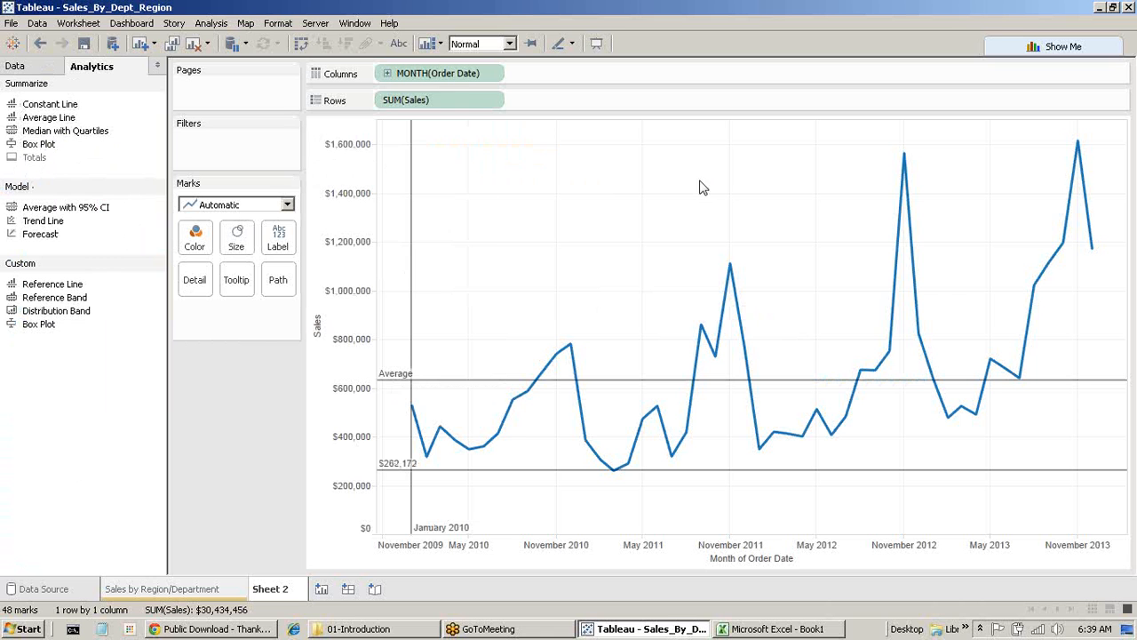
Step: Select the February and March 2010 points to compare their average with the overall Sales average, and inspect the overall average line
{"action": "mouse_move", "coordinate": [426, 474]}
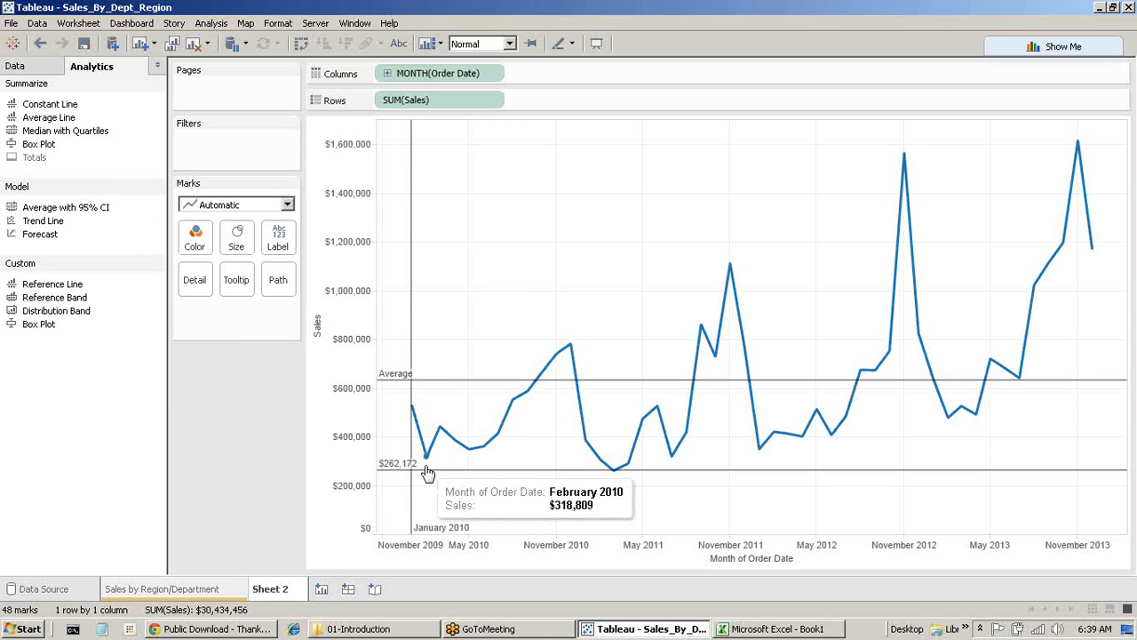
{"action": "left_click_drag", "start_coordinate": [455, 366], "coordinate": [425, 463]}
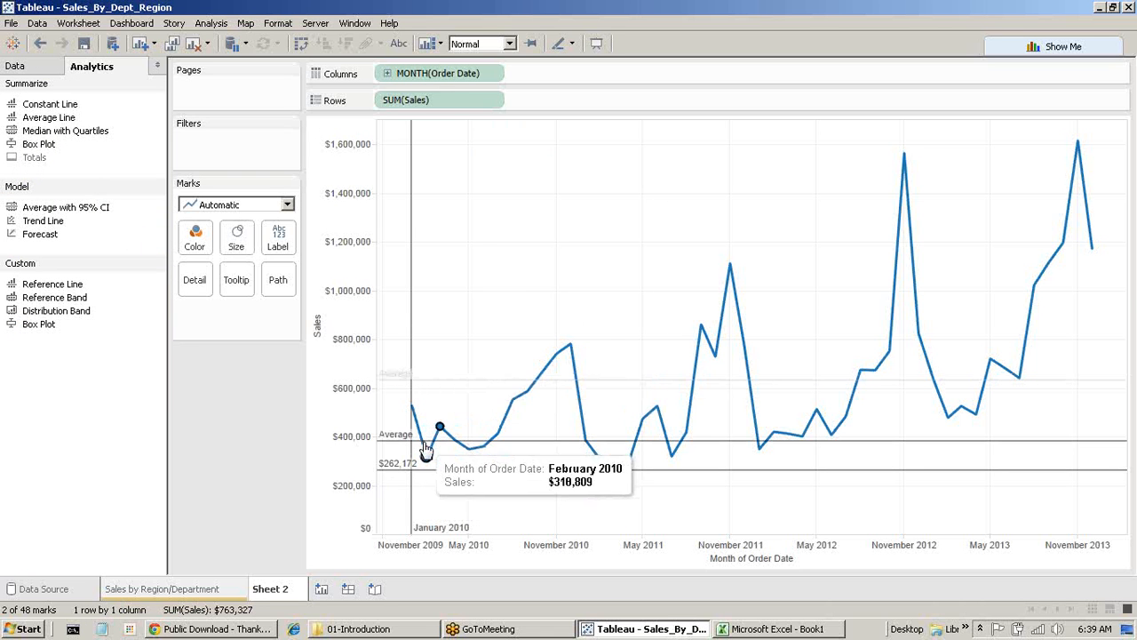
{"action": "left_click", "coordinate": [460, 381]}
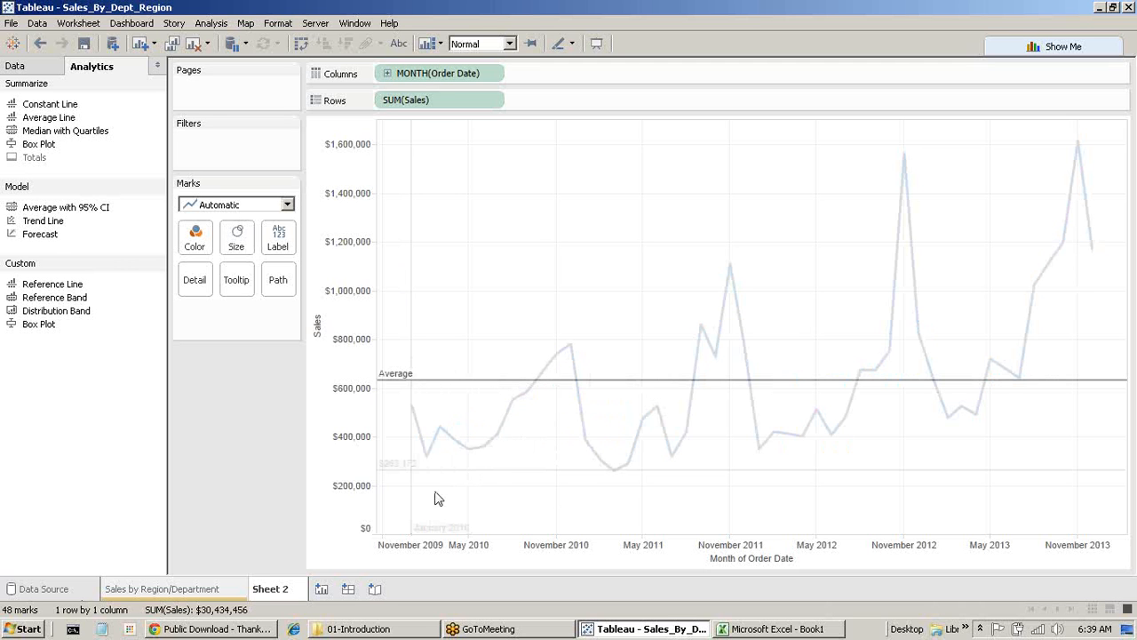
Step: Add a trend line to the monthly Sales chart from the Analytics options and clear Sheet 2
{"action": "left_click_drag", "start_coordinate": [69, 222], "coordinate": [715, 240]}
{"action": "left_click", "coordinate": [194, 47]}
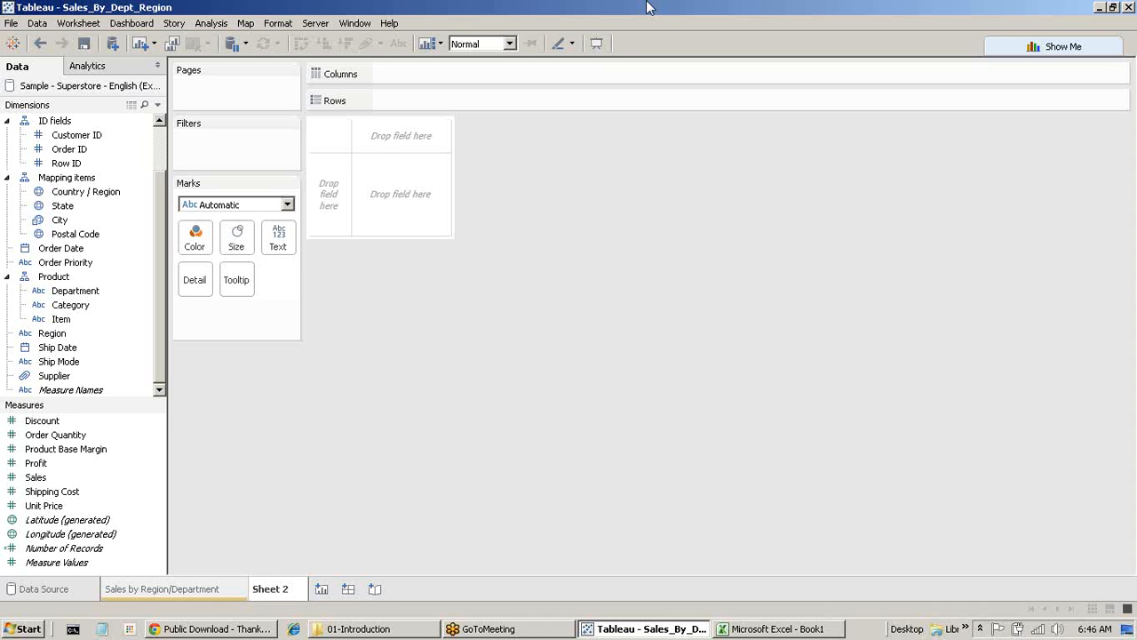
{"action": "left_click", "coordinate": [607, 18]}
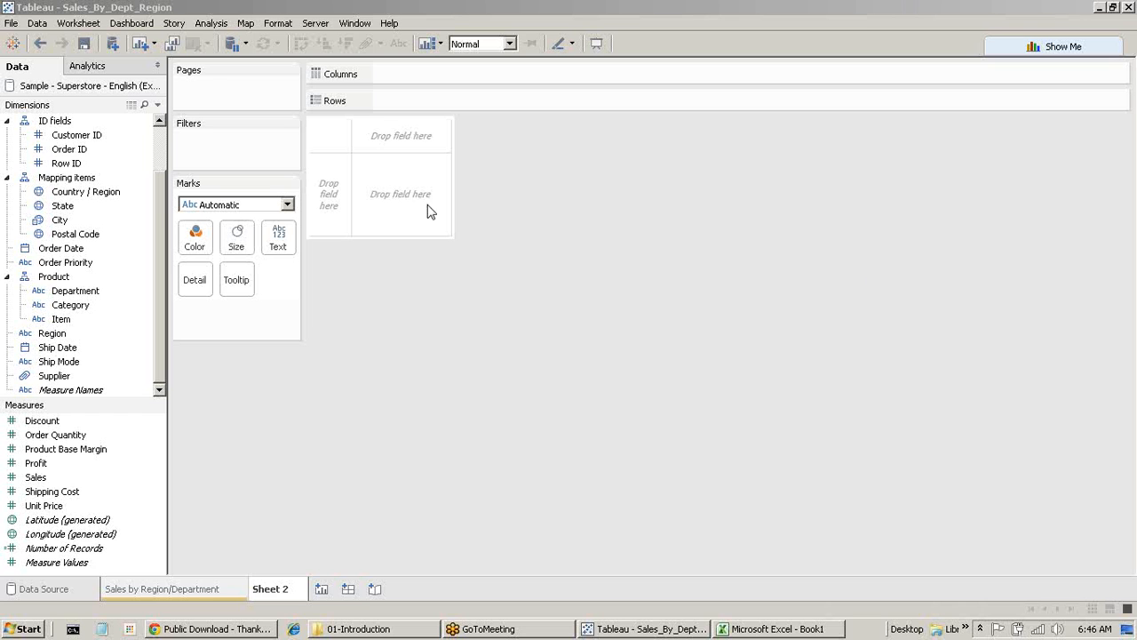
{"action": "mouse_move", "coordinate": [239, 636]}
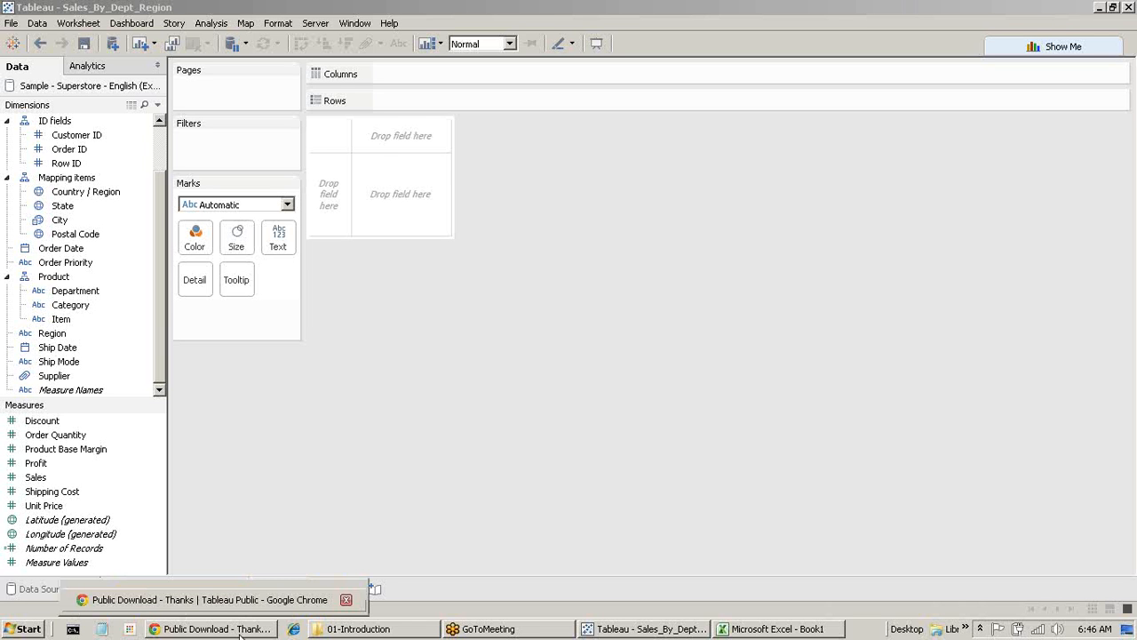